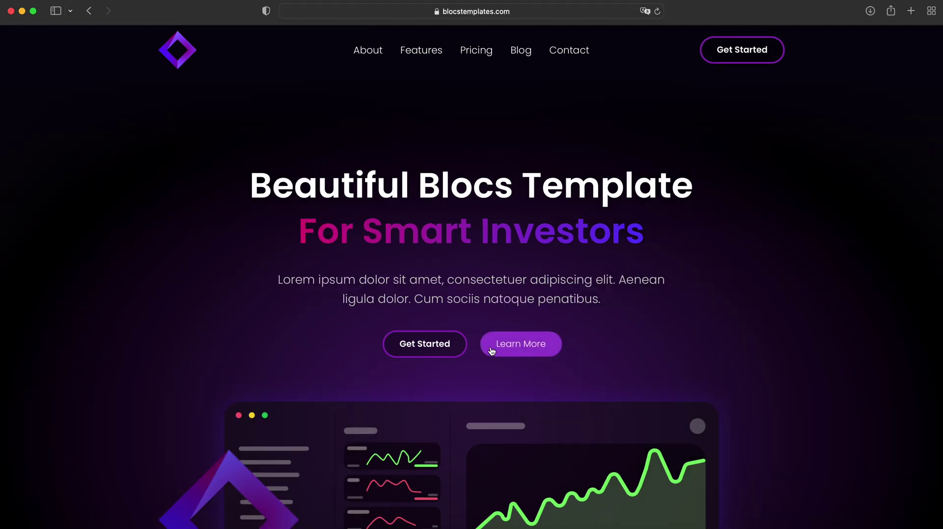
Scroll through the Investor home page preview and advance the reviews carousel twice.
scroll(491, 351, "down", 5)
scroll(491, 351, "down", 15)
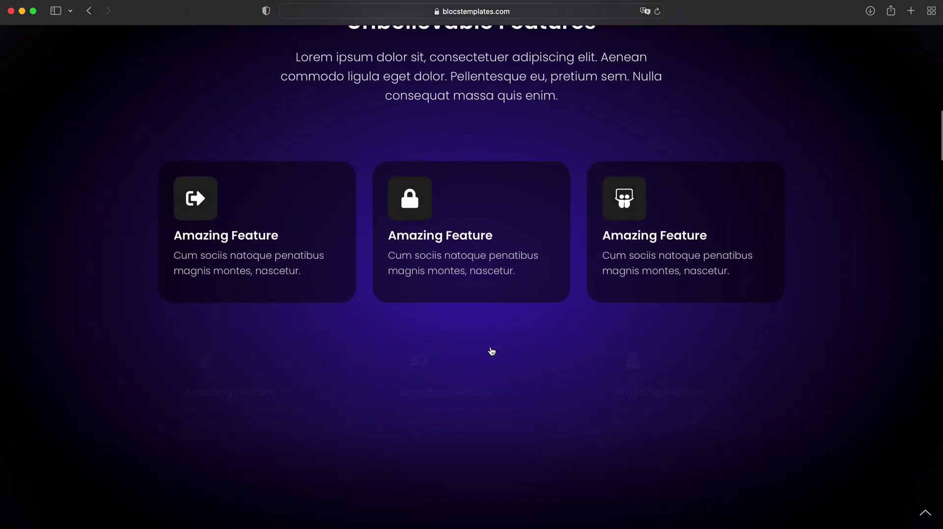
scroll(492, 352, "down", 20)
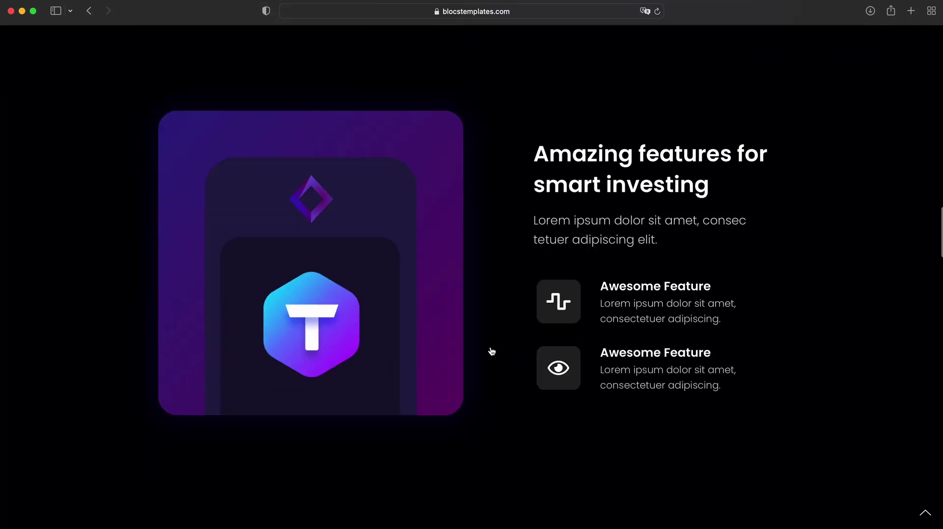
scroll(492, 350, "down", 20)
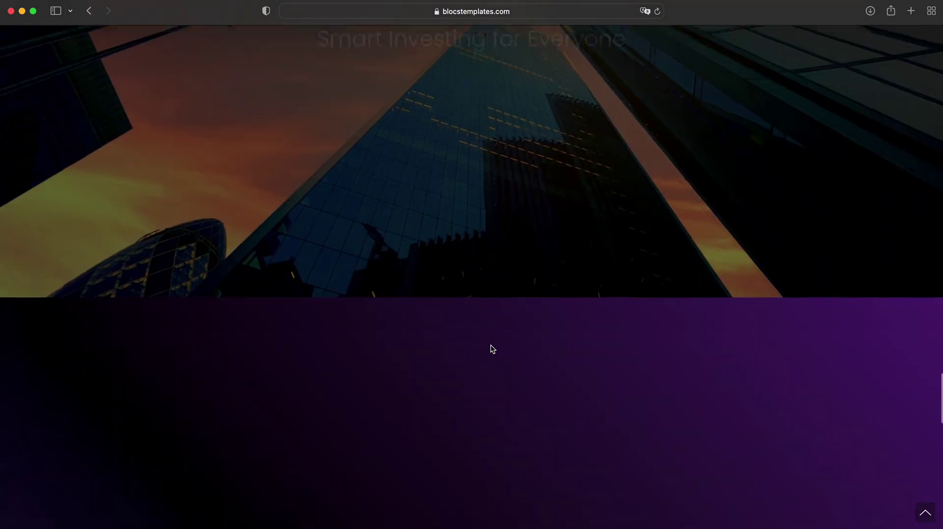
scroll(492, 350, "down", 12)
scroll(490, 352, "up", 11)
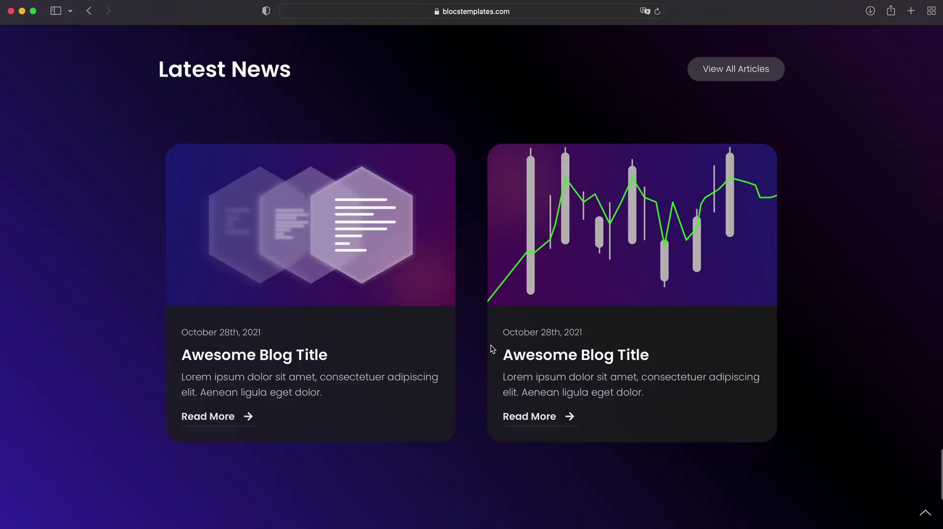
scroll(763, 209, "up", 2)
left_click(770, 204)
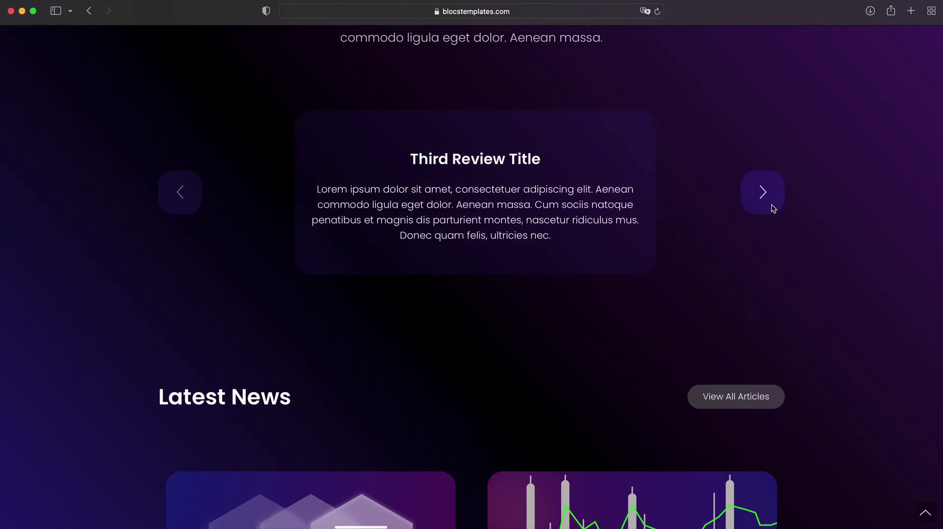
left_click(771, 205)
scroll(770, 205, "up", 20)
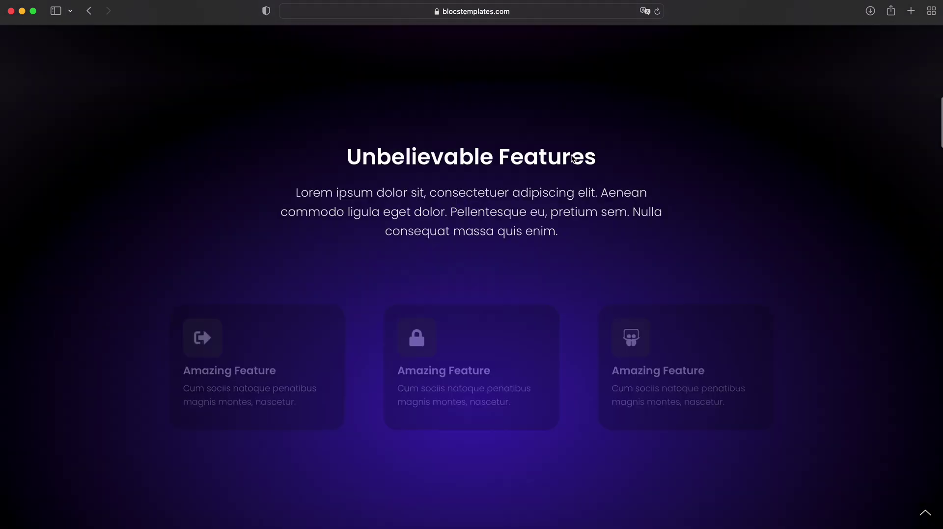
Look over the About Investor and Features pages, then open the Blog listing.
left_click(365, 54)
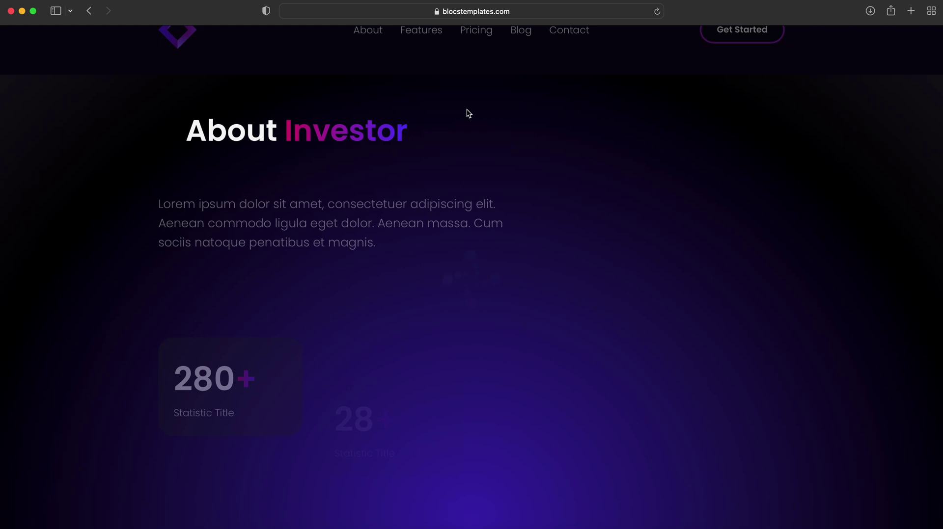
scroll(680, 230, "down", 20)
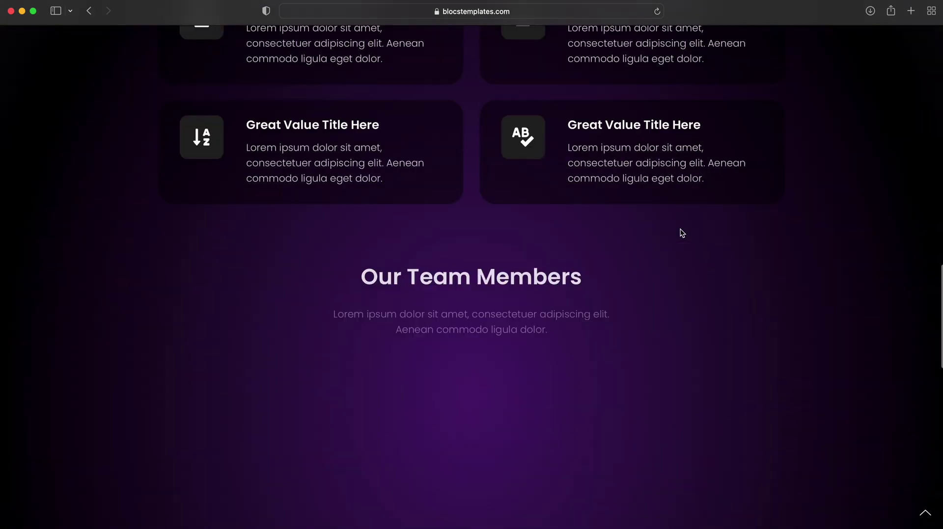
scroll(679, 229, "down", 5)
scroll(680, 229, "up", 20)
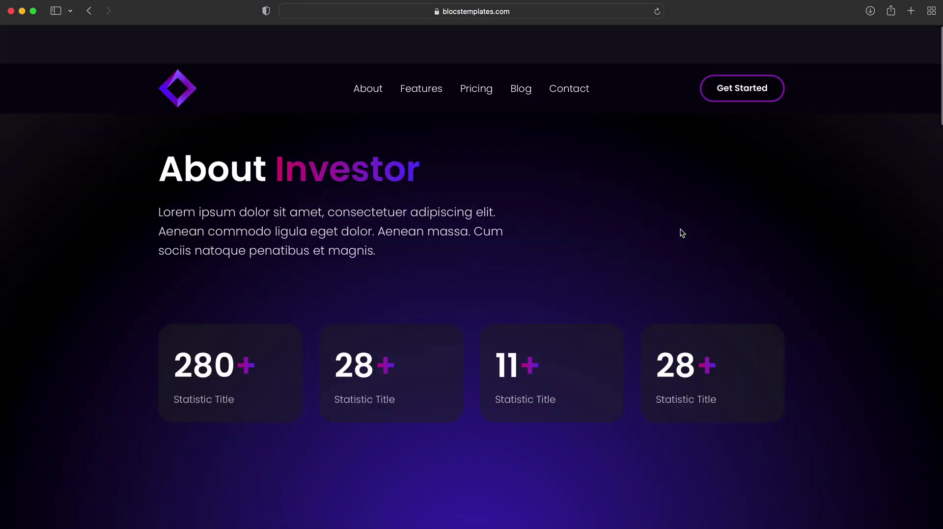
left_click(433, 51)
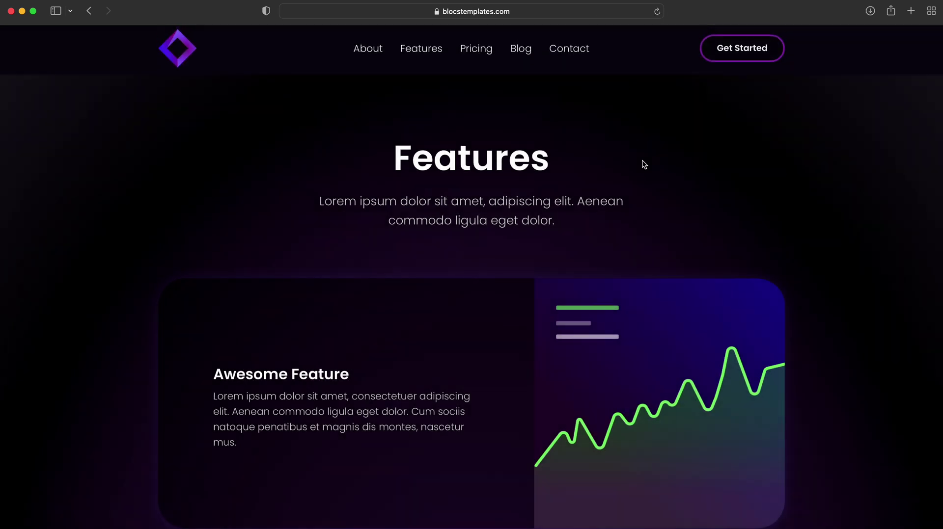
scroll(643, 164, "down", 5)
scroll(643, 164, "down", 12)
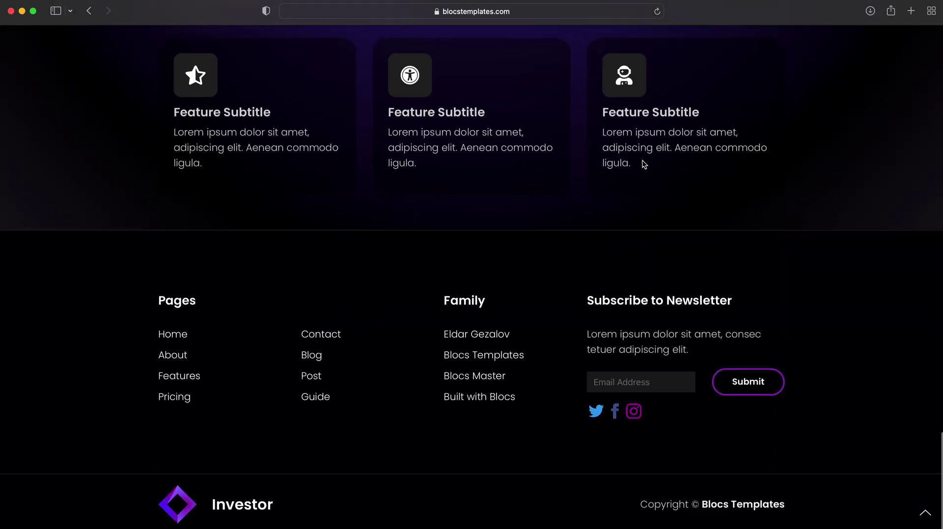
scroll(643, 164, "up", 15)
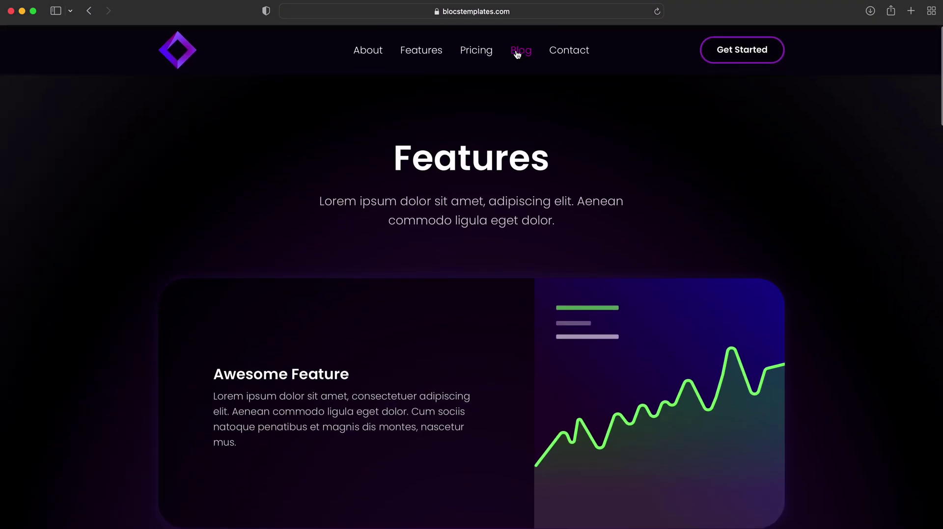
left_click(516, 51)
scroll(634, 212, "down", 6)
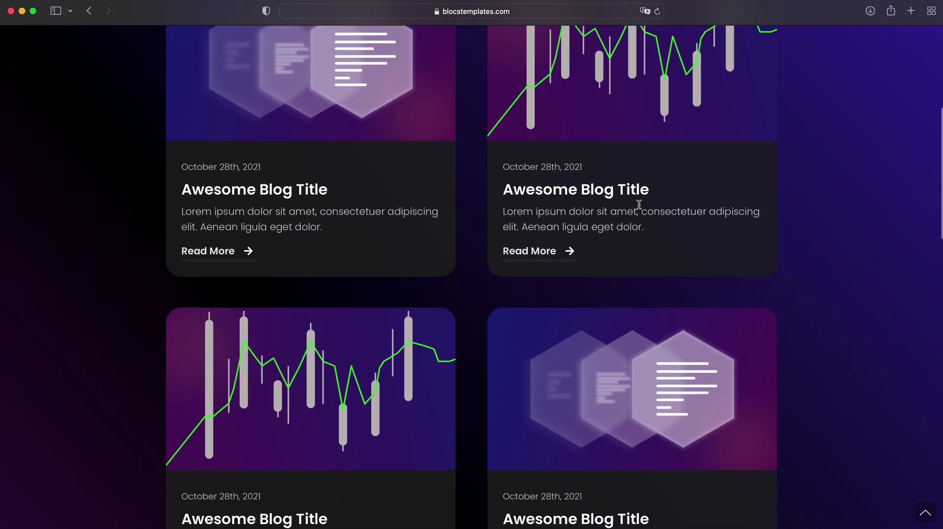
Open the second blog post and scroll down to its footer.
scroll(634, 211, "up", 4)
left_click(634, 211)
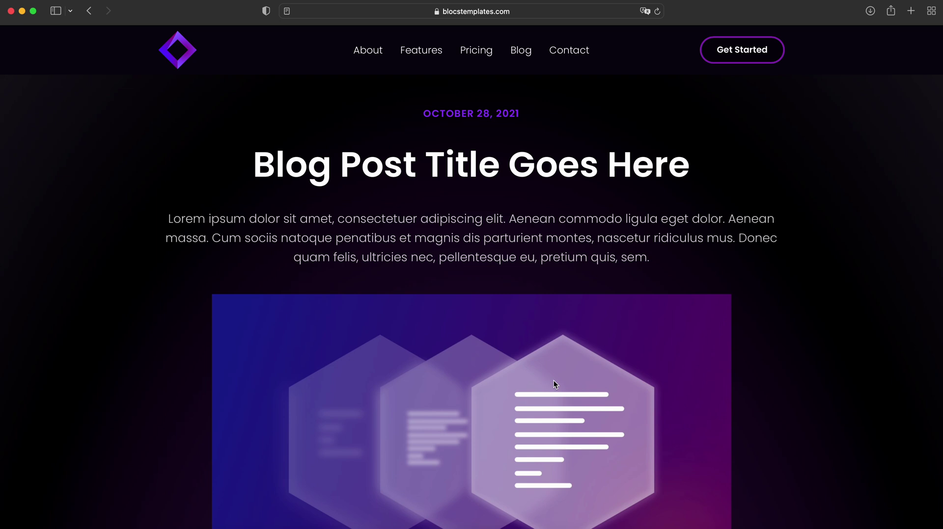
scroll(553, 381, "down", 20)
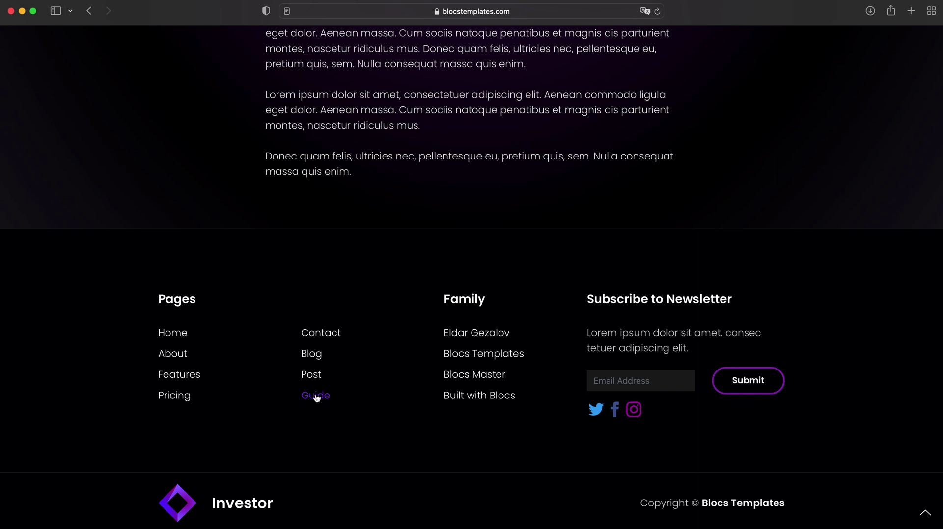
Open the footer's Guide link in a new tab and read its General Guidelines.
right_click(324, 404)
left_click(343, 402)
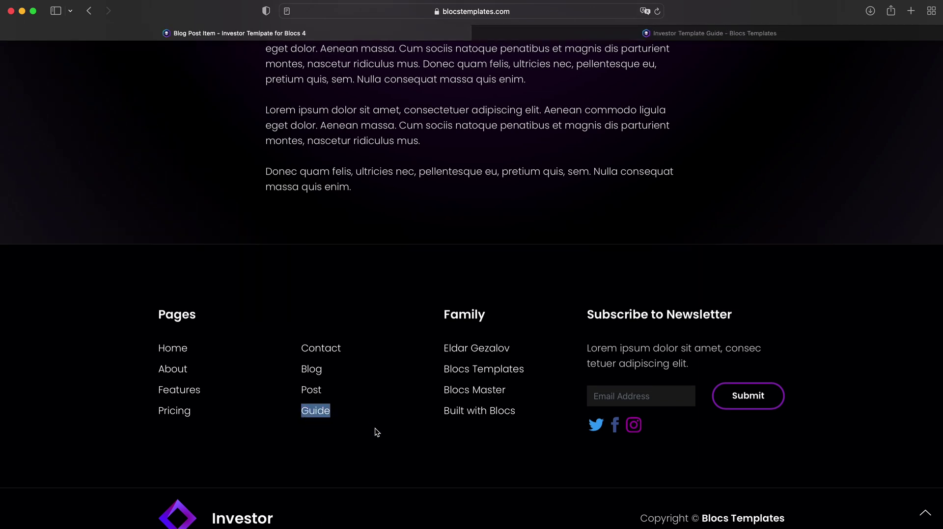
left_click(726, 33)
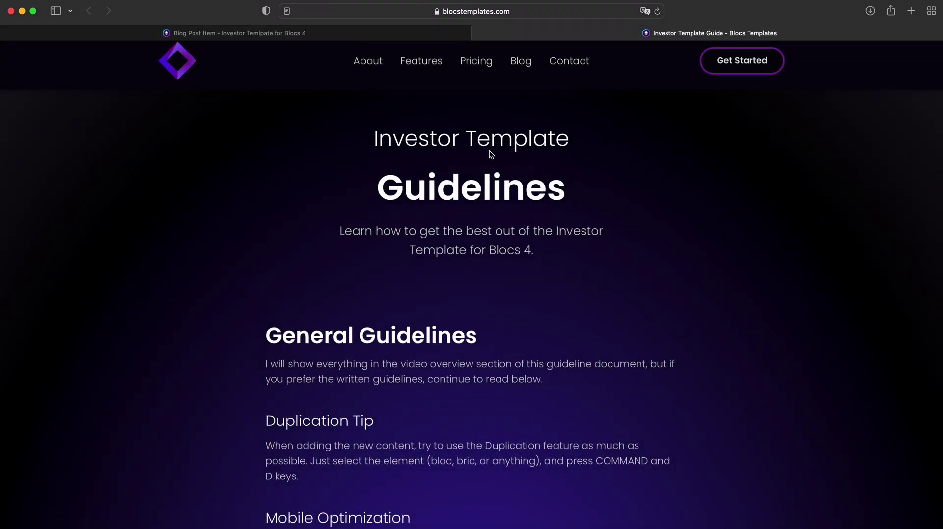
scroll(502, 245, "down", 8)
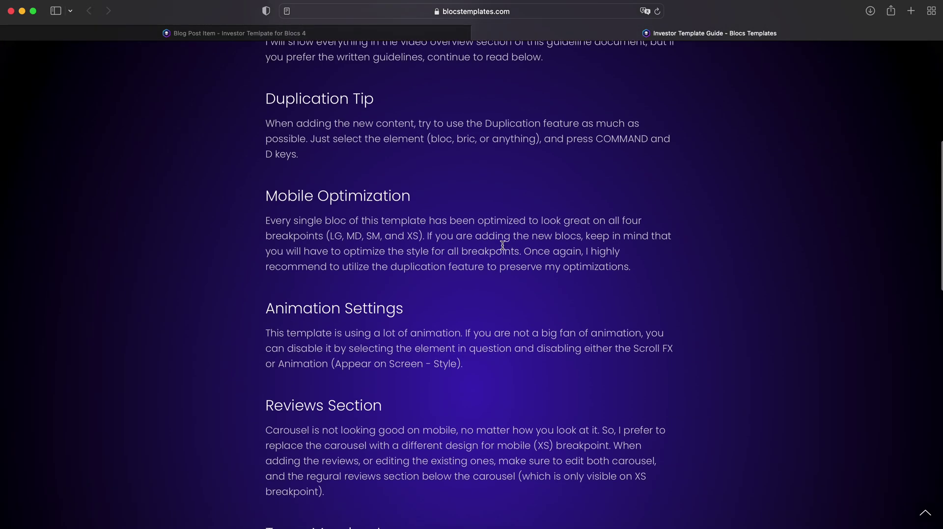
scroll(502, 246, "down", 7)
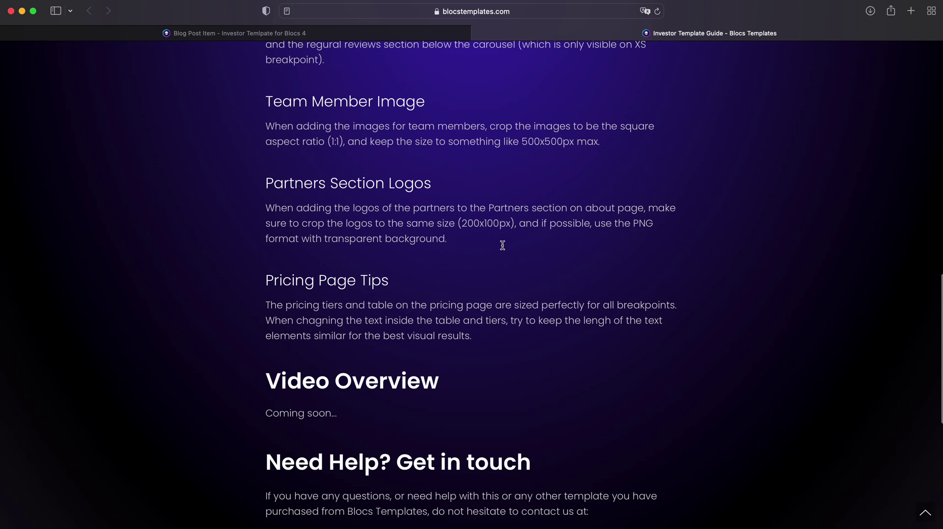
scroll(501, 244, "up", 10)
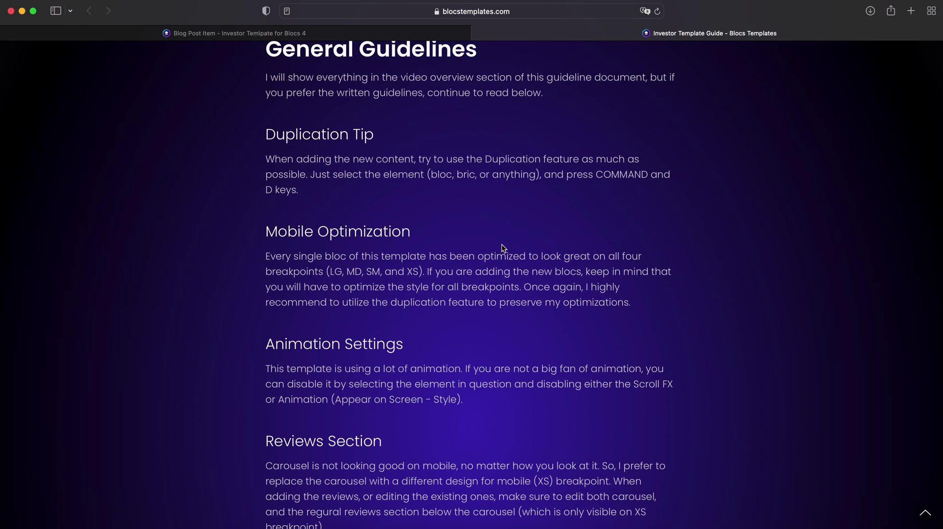
scroll(502, 244, "up", 1)
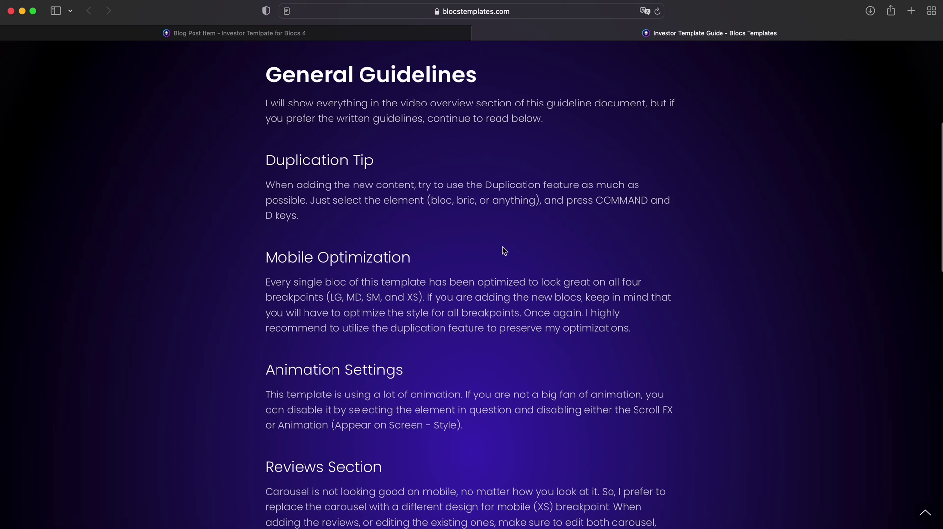
scroll(502, 248, "up", 3)
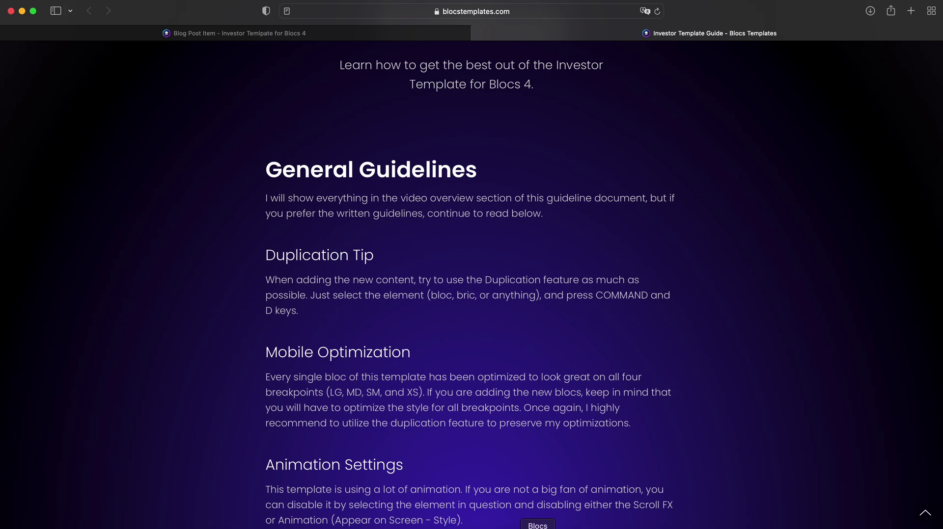
left_click(538, 527)
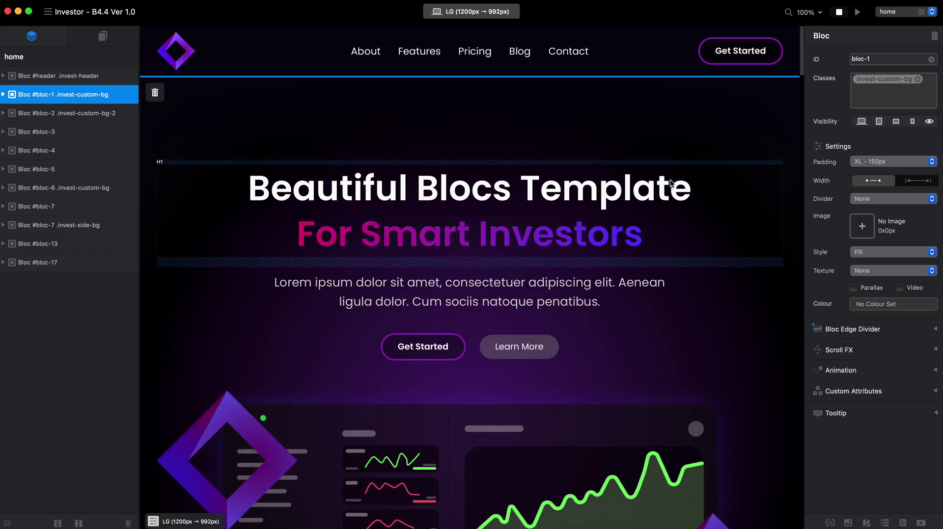
scroll(671, 181, "down", 3)
scroll(670, 181, "down", 10)
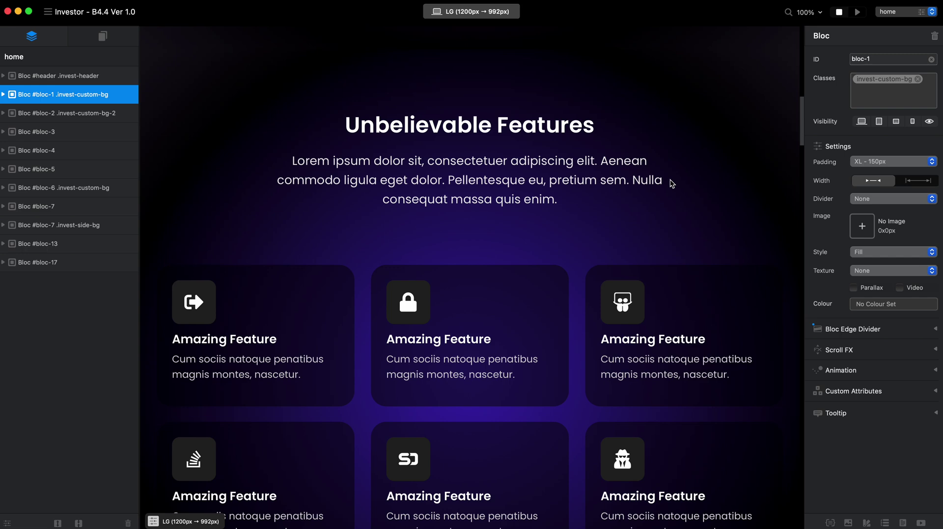
scroll(670, 180, "down", 10)
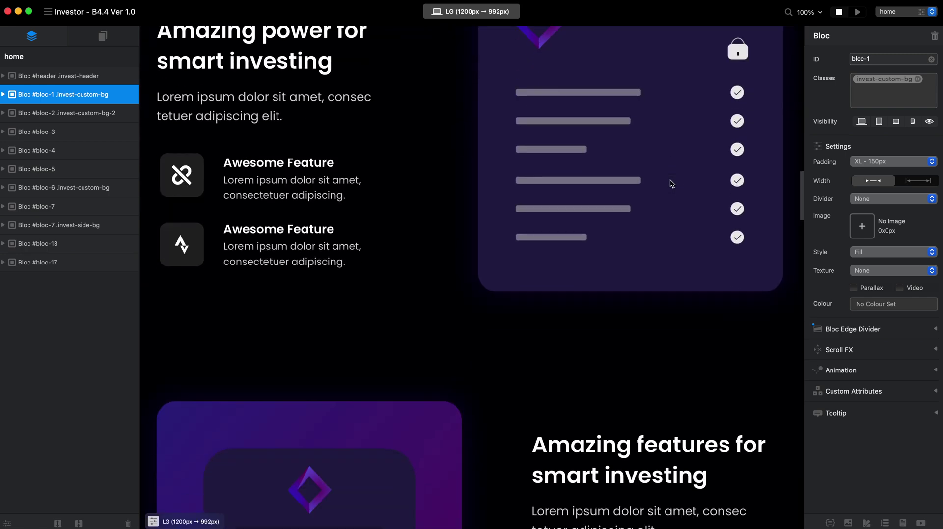
scroll(669, 180, "down", 8)
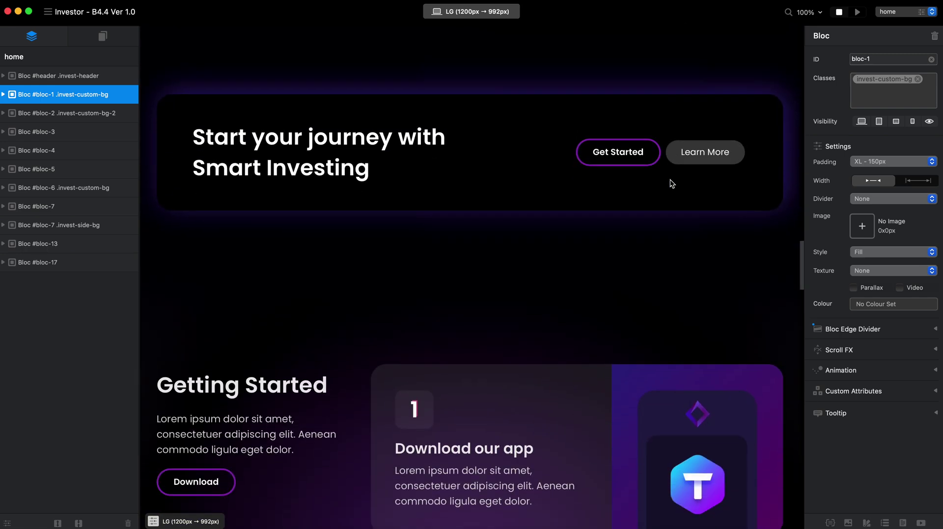
scroll(623, 199, "down", 6)
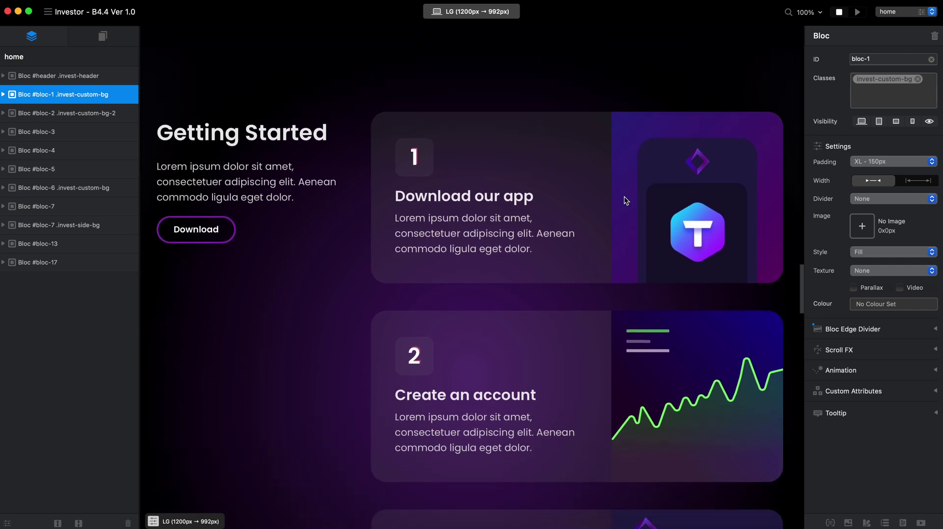
scroll(623, 200, "down", 1)
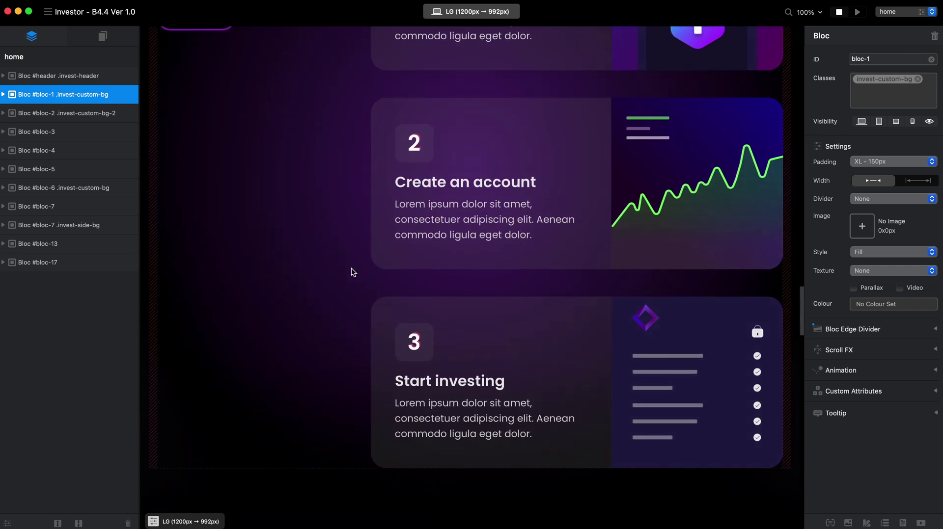
scroll(369, 325, "up", 10)
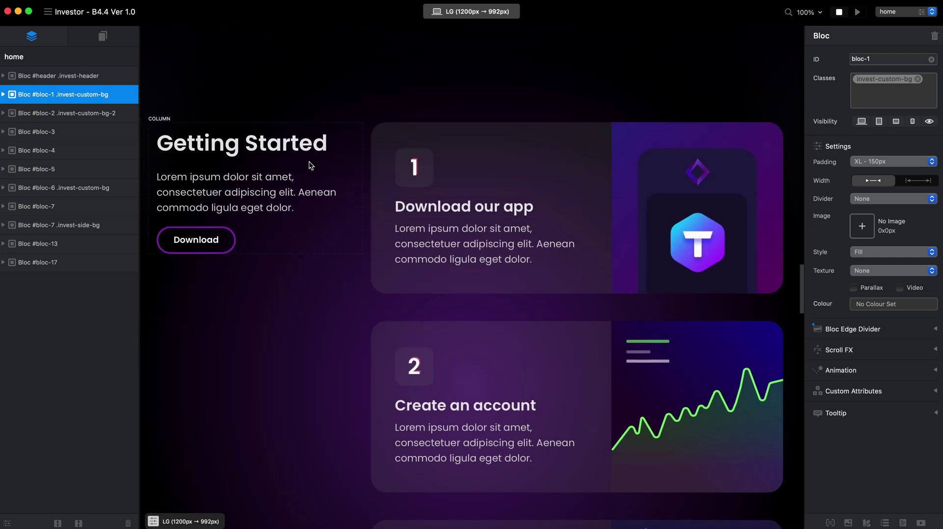
scroll(308, 161, "down", 5)
scroll(432, 131, "up", 3)
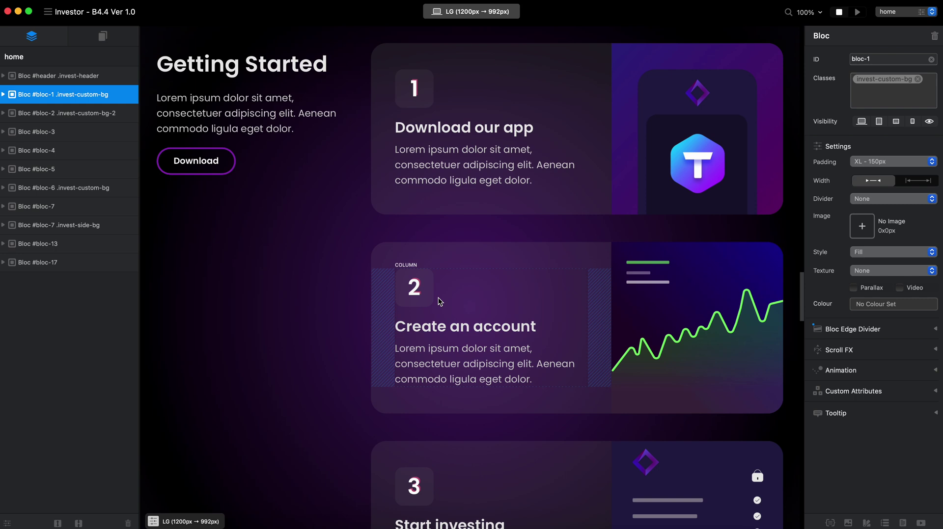
scroll(438, 298, "down", 6)
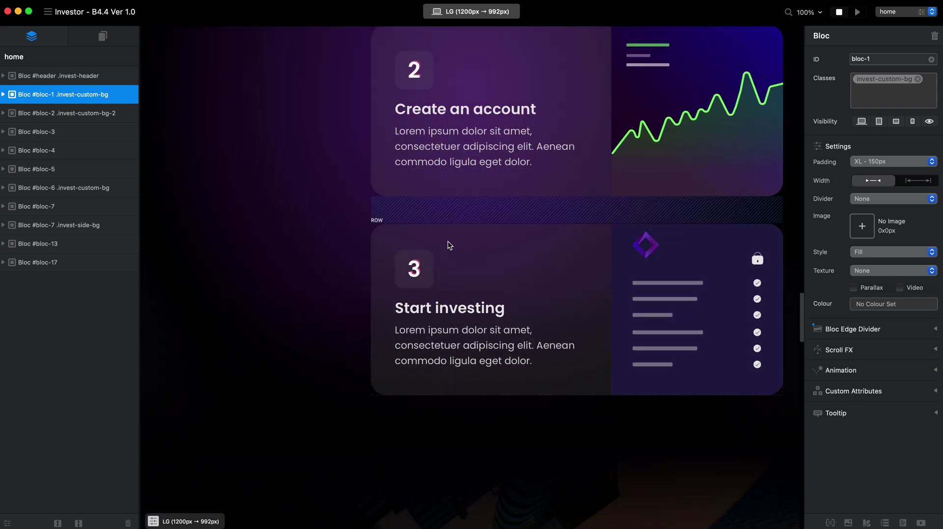
left_click(443, 295)
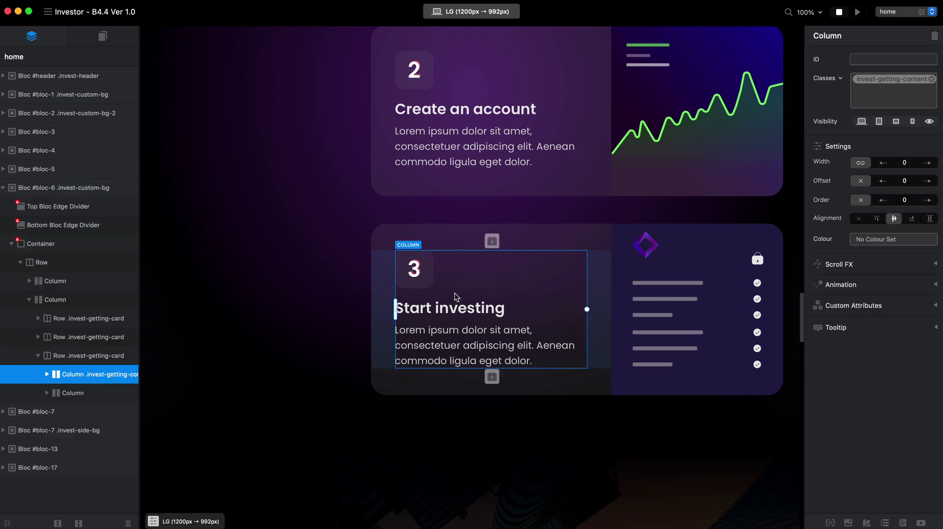
left_click(540, 235)
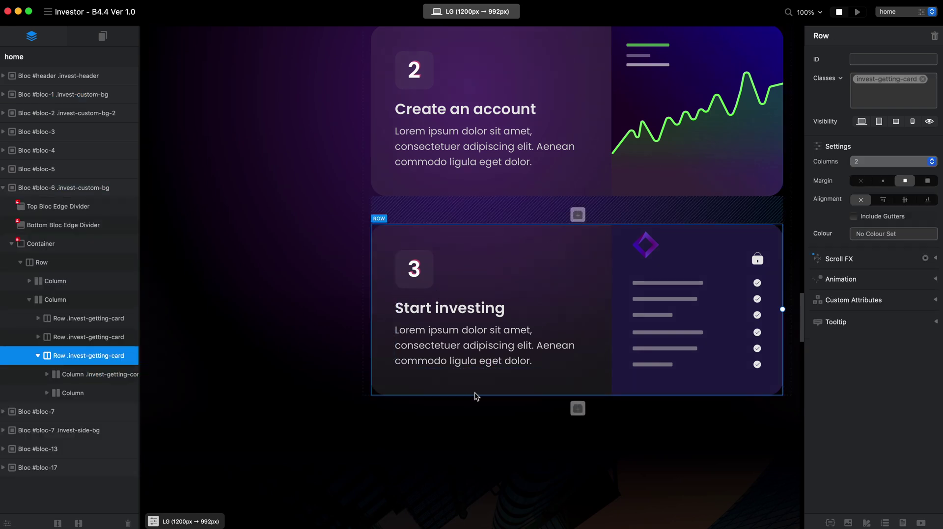
left_click(577, 409)
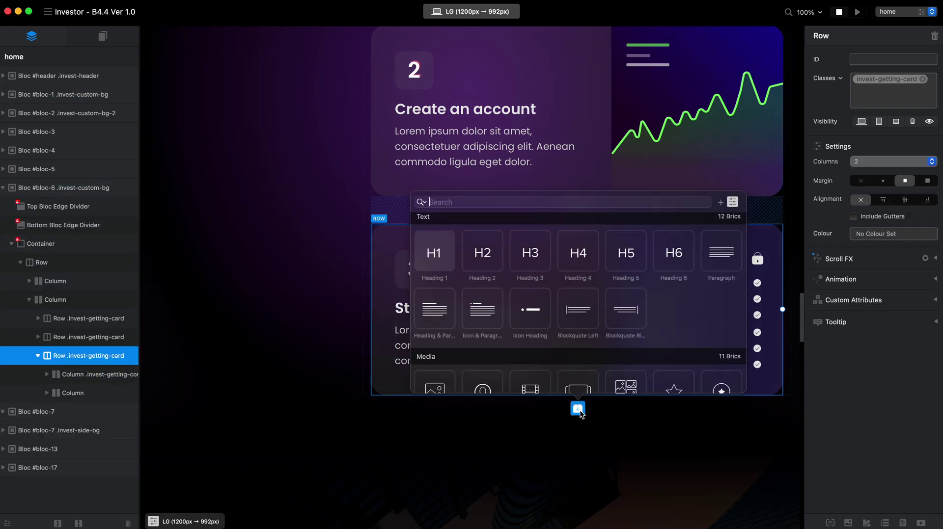
type("col")
left_click(579, 241)
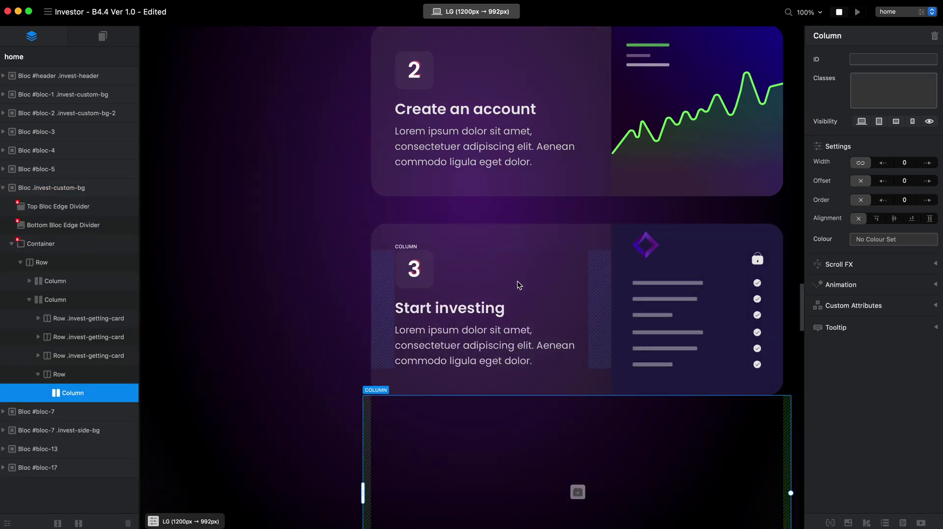
left_click(353, 417)
left_click(373, 426)
left_click(64, 378)
key("Delete")
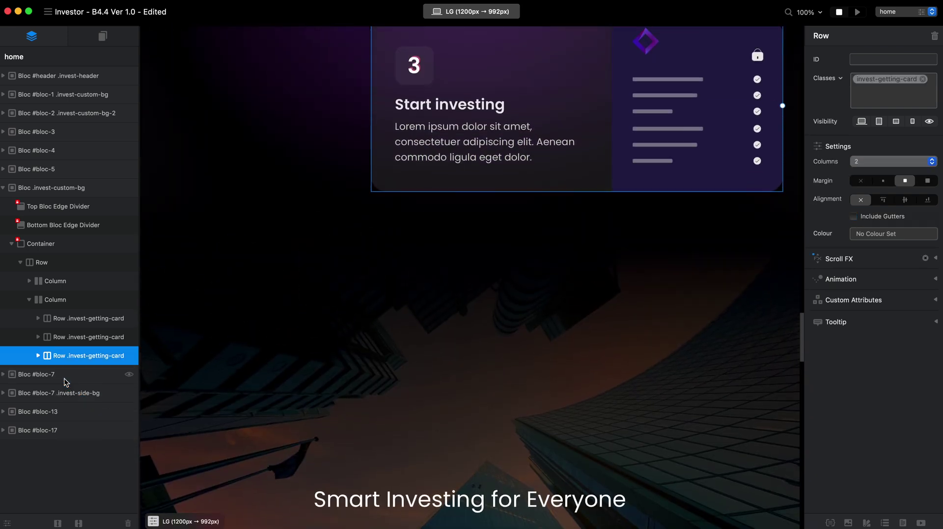
scroll(311, 231, "up", 3)
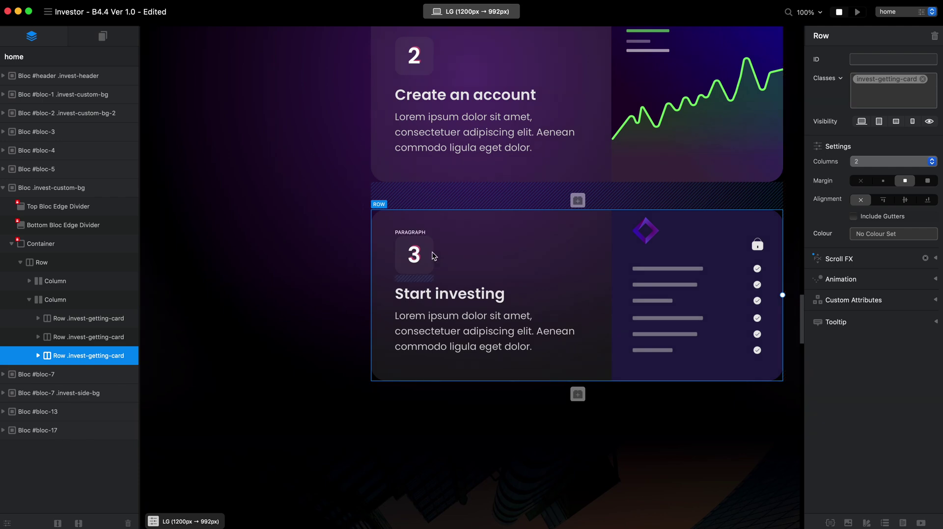
In the template guide, highlight the Mobile Optimization heading.
left_click(274, 524)
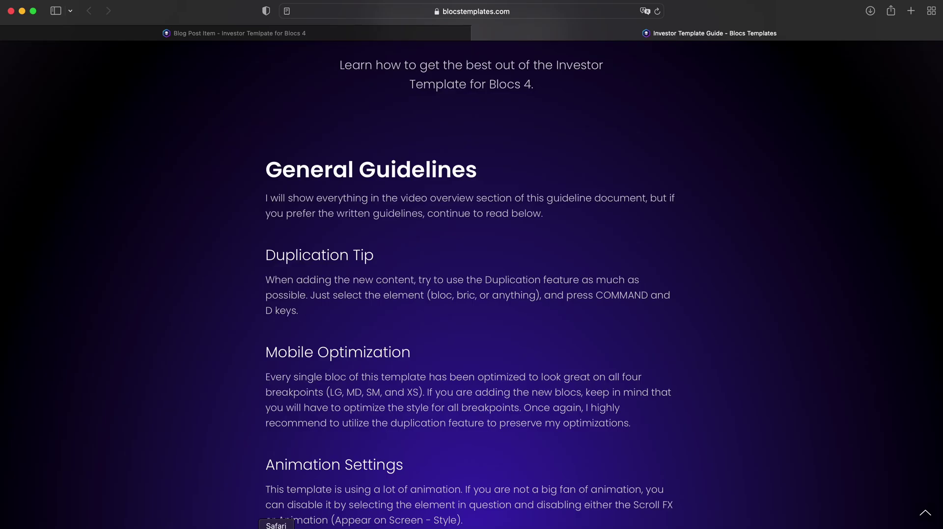
scroll(353, 316, "down", 1)
left_click_drag(264, 315, 423, 313)
left_click(422, 313)
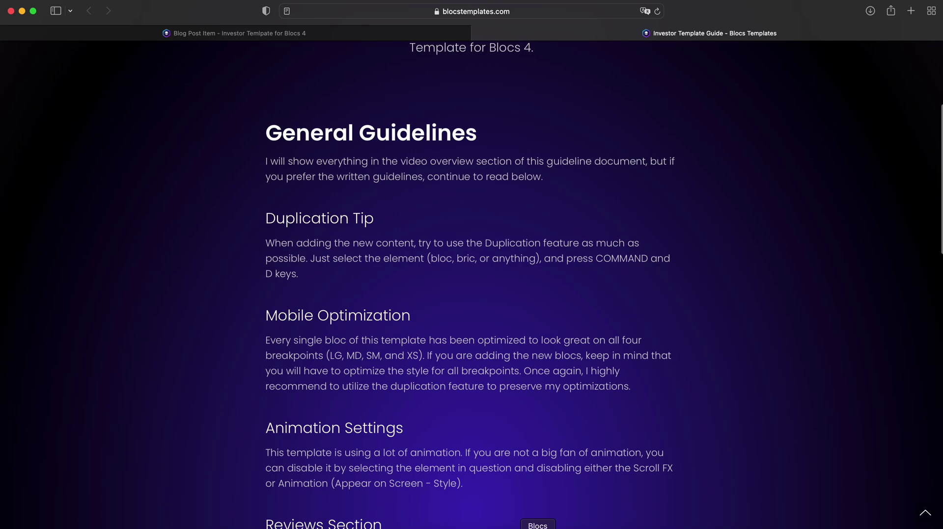
Back in Blocs, preview the home page at the MD and SM breakpoints.
left_click(537, 527)
left_click(493, 11)
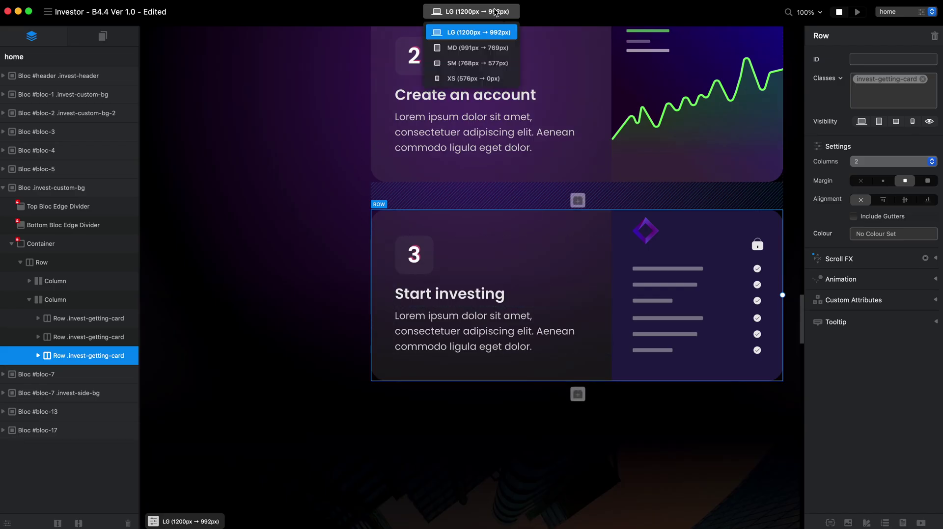
left_click(489, 48)
left_click(488, 63)
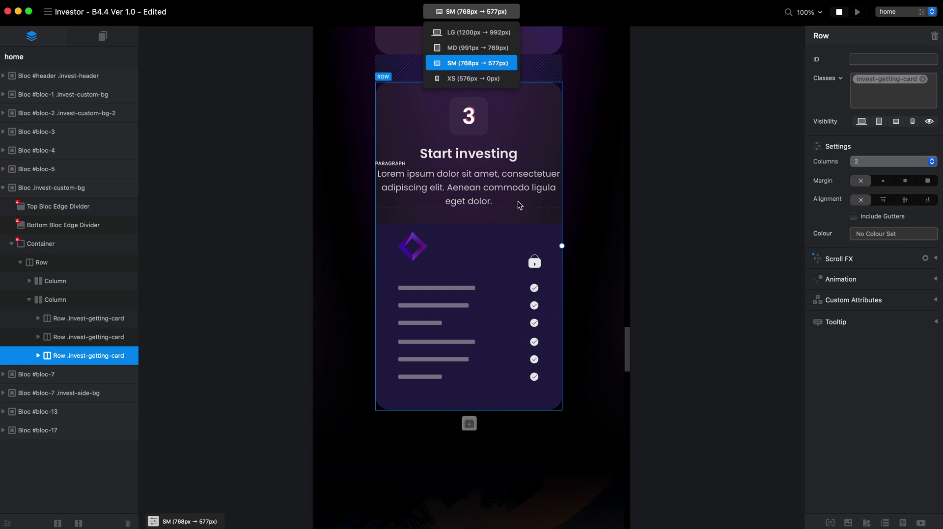
scroll(517, 201, "up", 4)
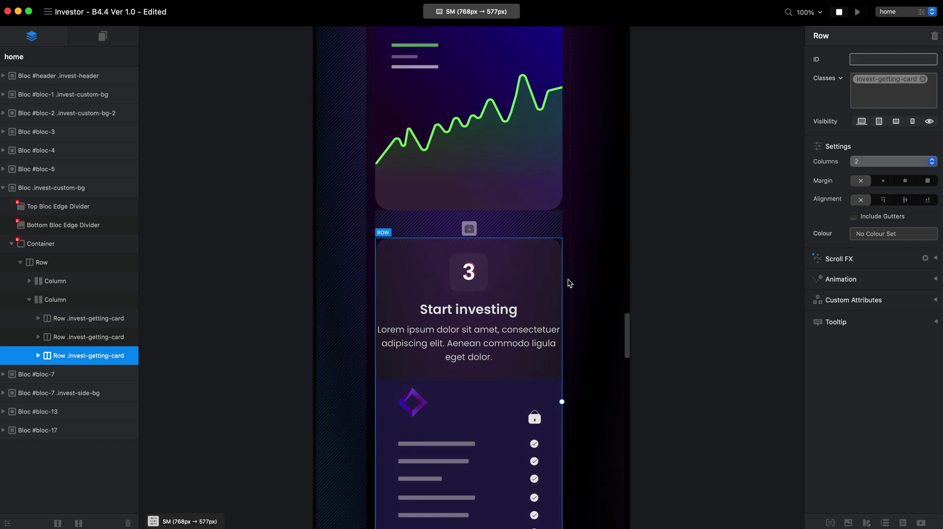
left_click(491, 14)
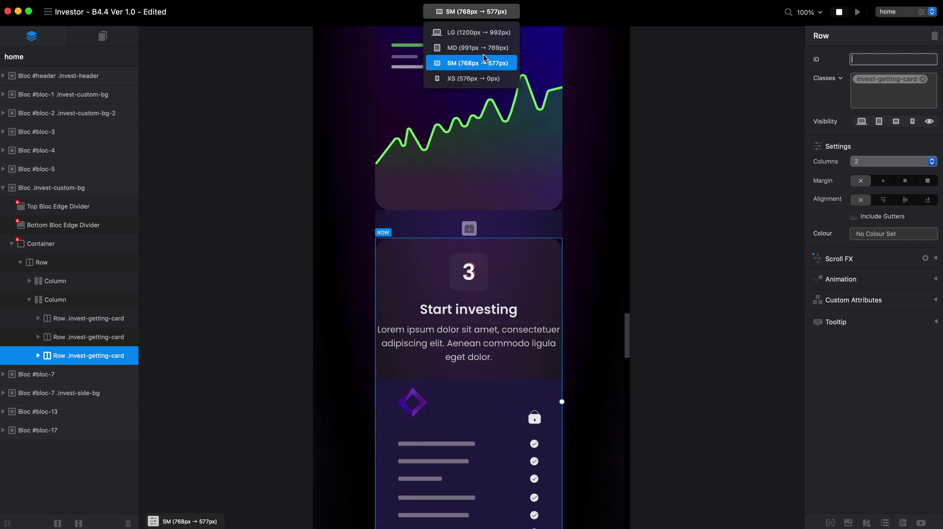
left_click(884, 83)
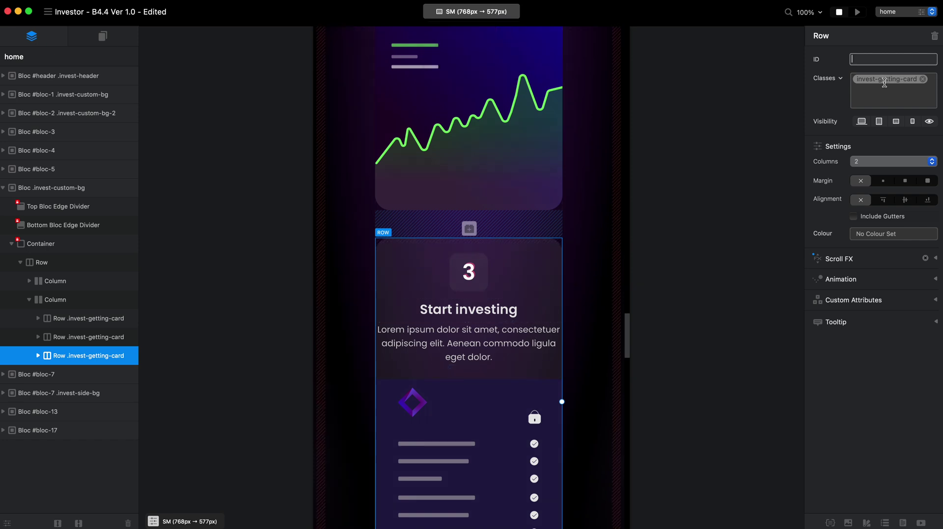
Check invest-getting-card's padding, margin and border in the Class Editor, then return to LG.
double_click(884, 82)
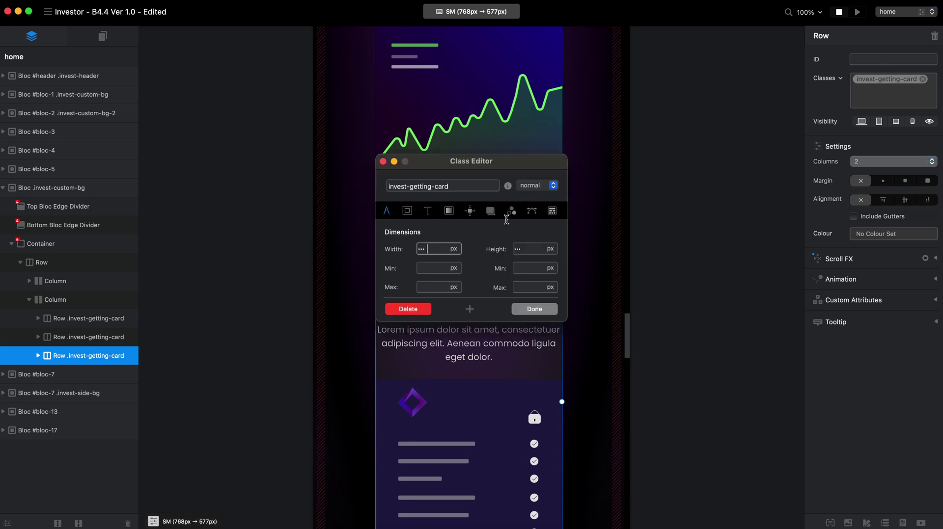
left_click(406, 212)
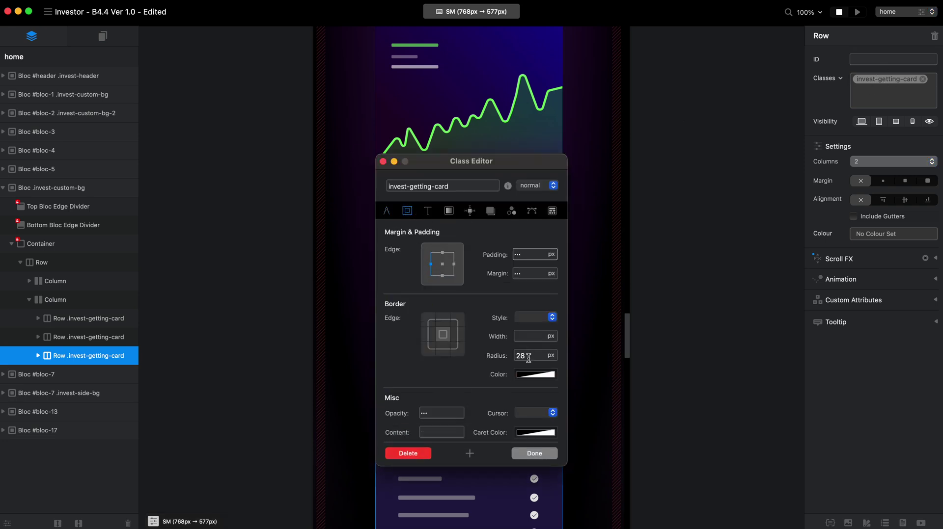
left_click(383, 161)
left_click(479, 13)
left_click(483, 33)
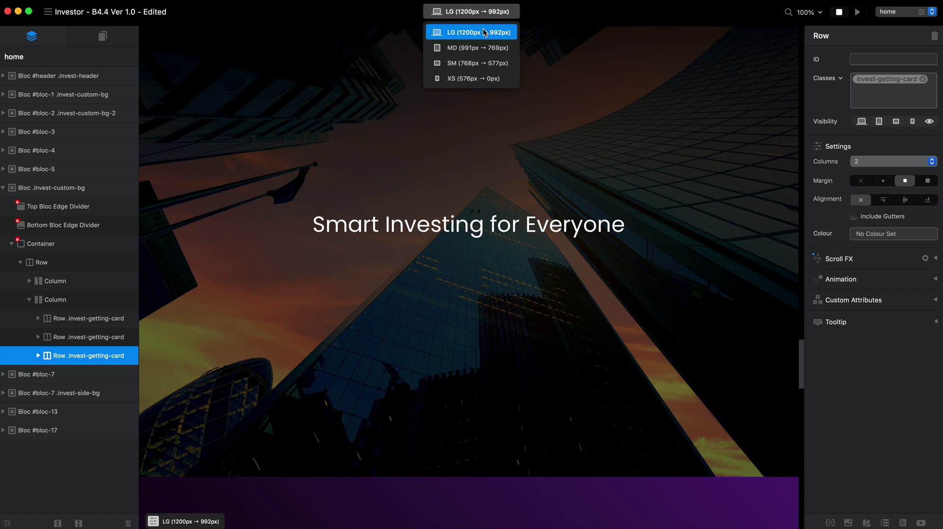
scroll(540, 189, "up", 3)
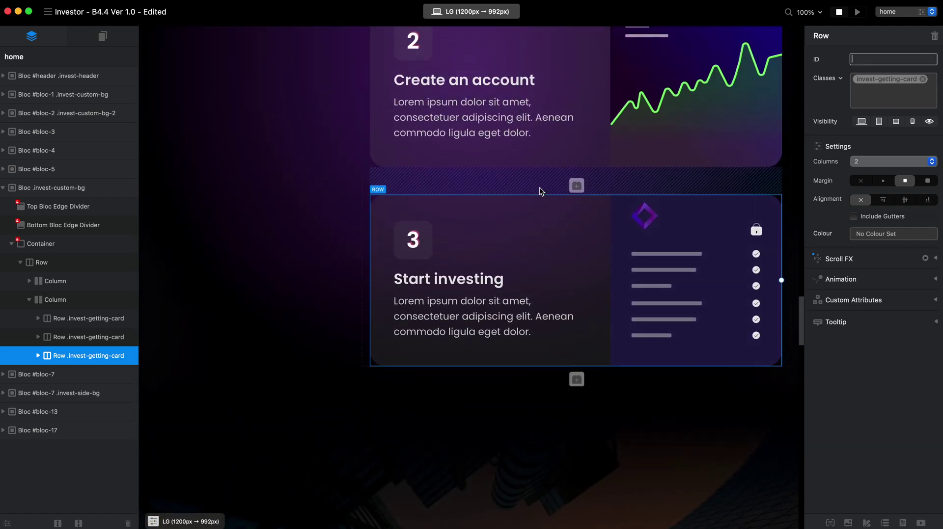
scroll(539, 191, "up", 3)
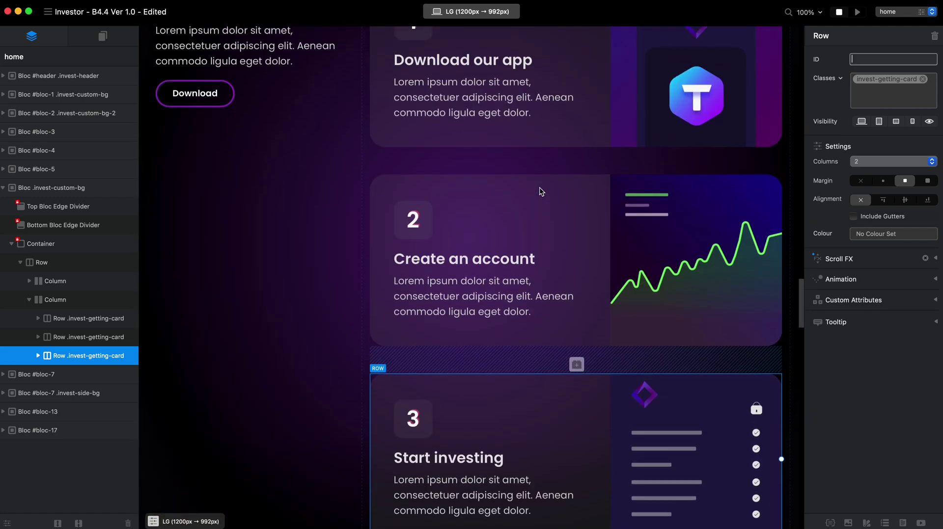
Select the Start investing card row and duplicate it with Cmd+D.
left_click(98, 318)
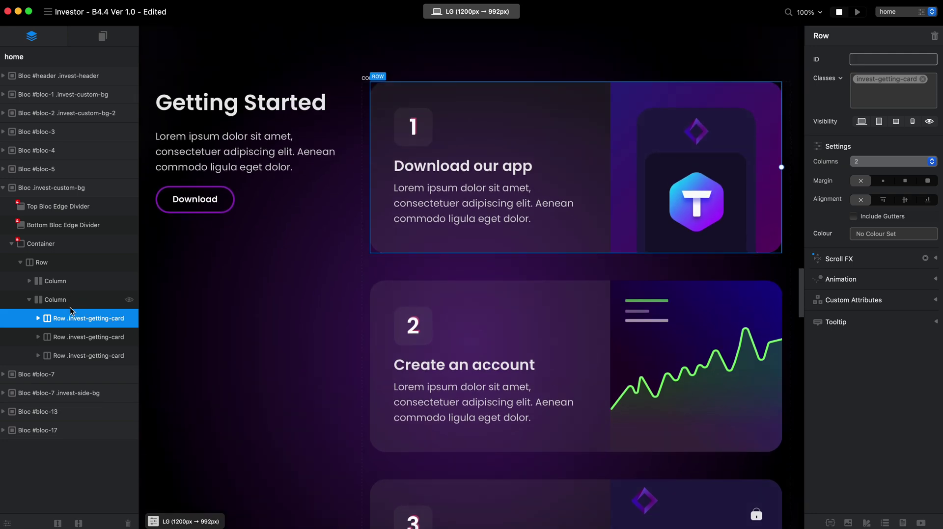
left_click(72, 297)
left_click(74, 318)
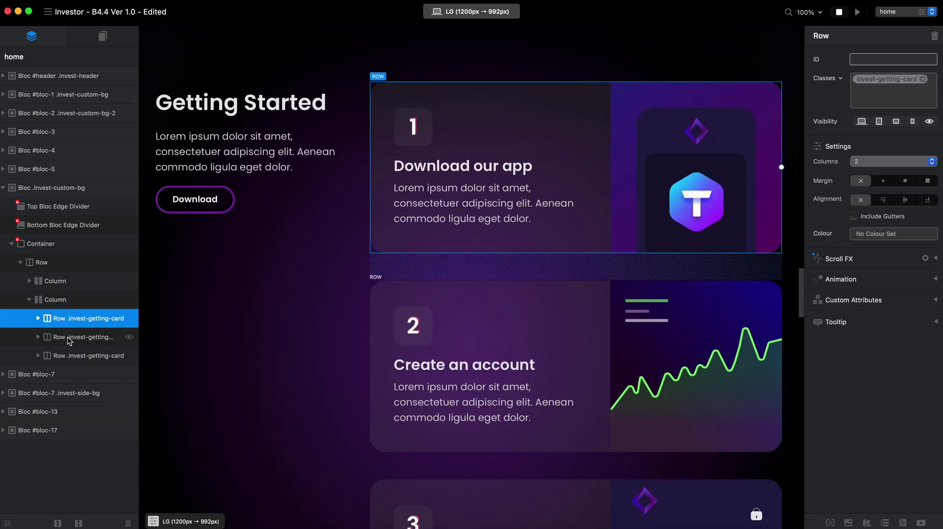
left_click(72, 354)
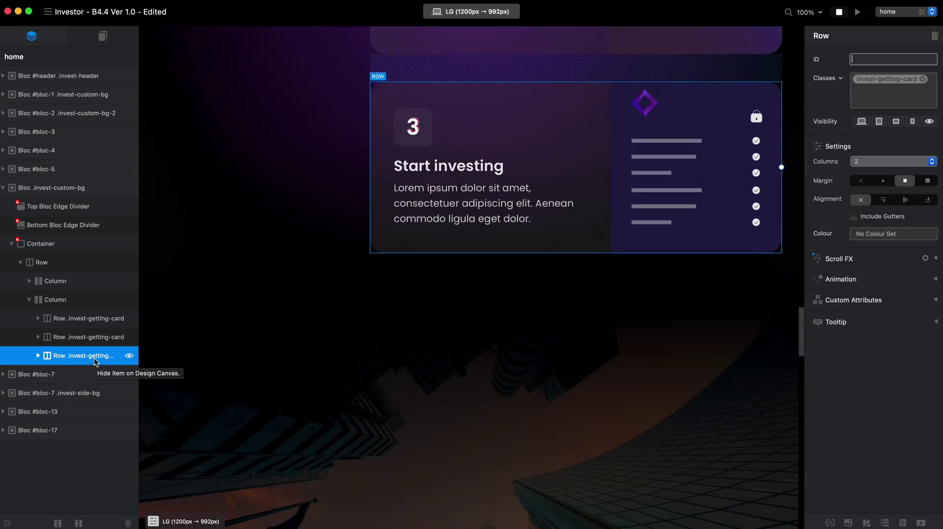
key("super+d")
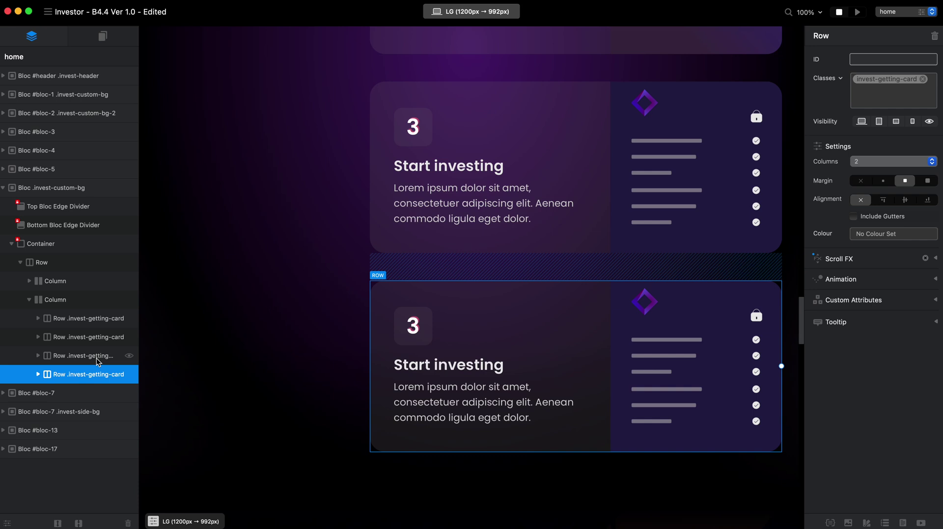
Change the copied card's number to 4 and its heading to 'Fourth'.
double_click(412, 328)
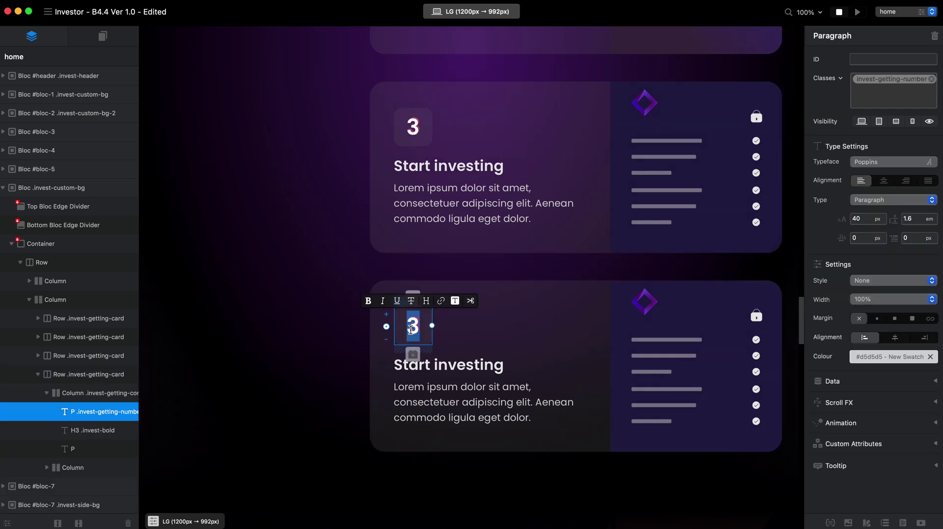
type("4")
double_click(462, 362)
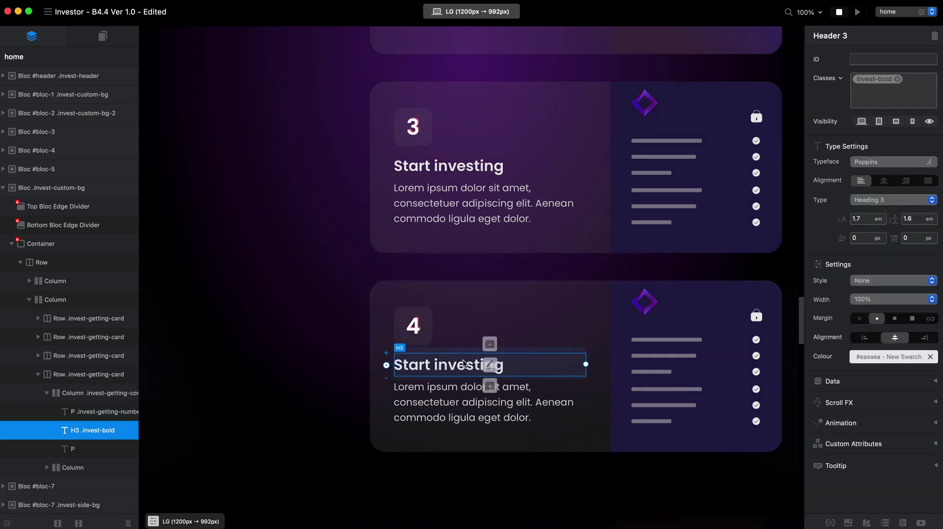
type("Four")
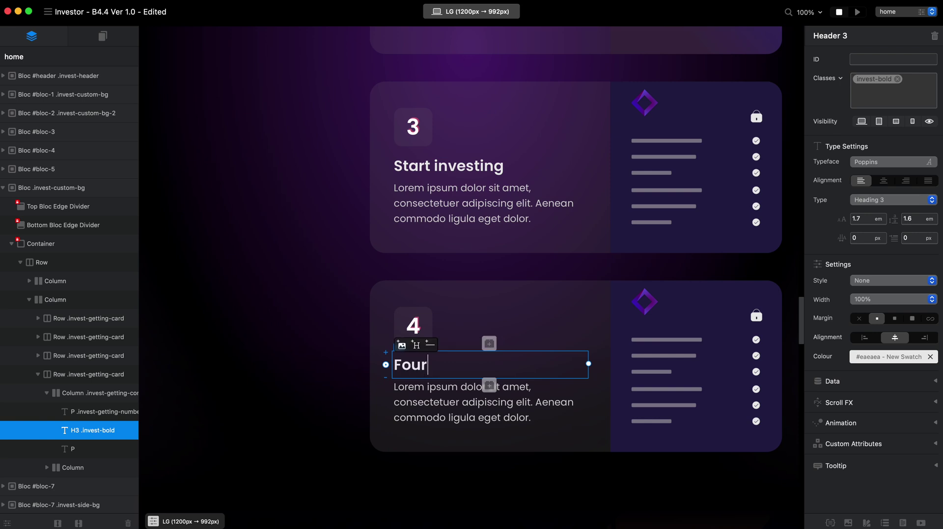
type("th")
scroll(769, 300, "down", 3)
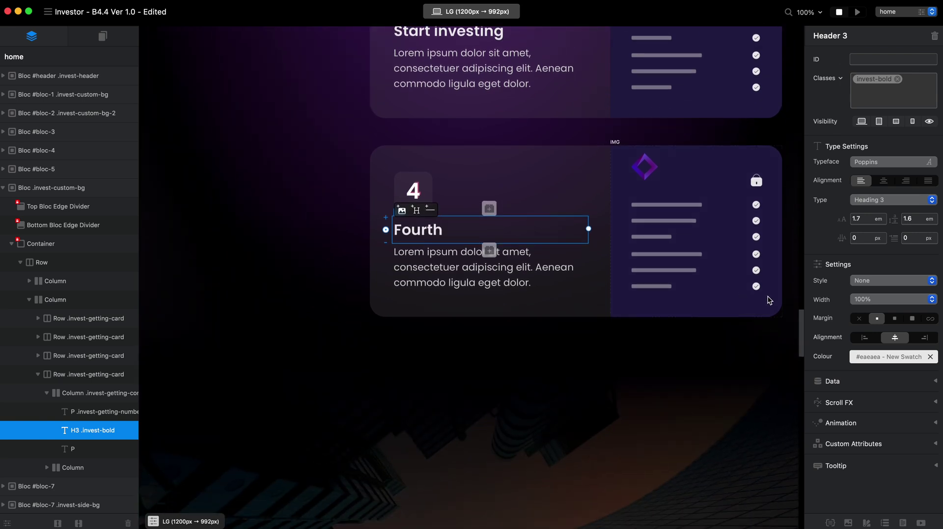
Swap the Fourth card's image for investor-4.png from the Asset Manager, after briefly trying investor-9.1.png.
left_click(727, 273)
left_click(728, 274)
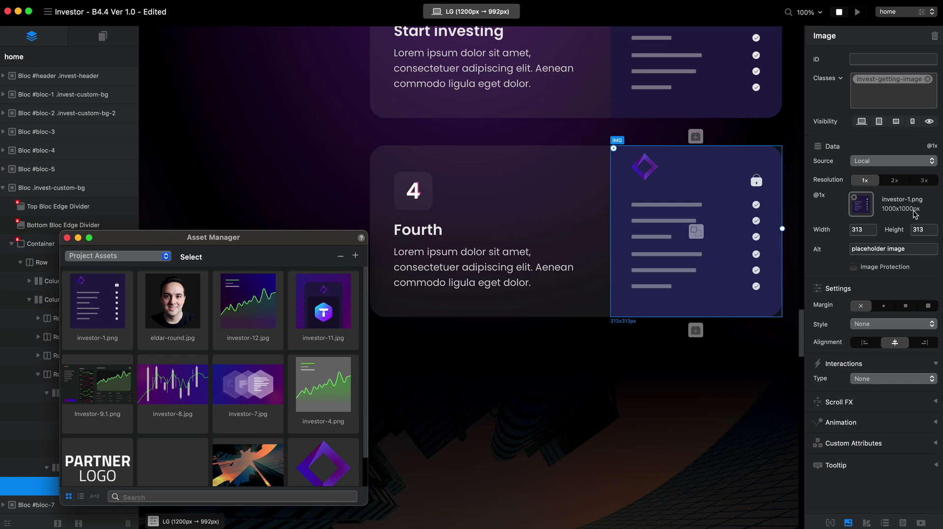
left_click(344, 378)
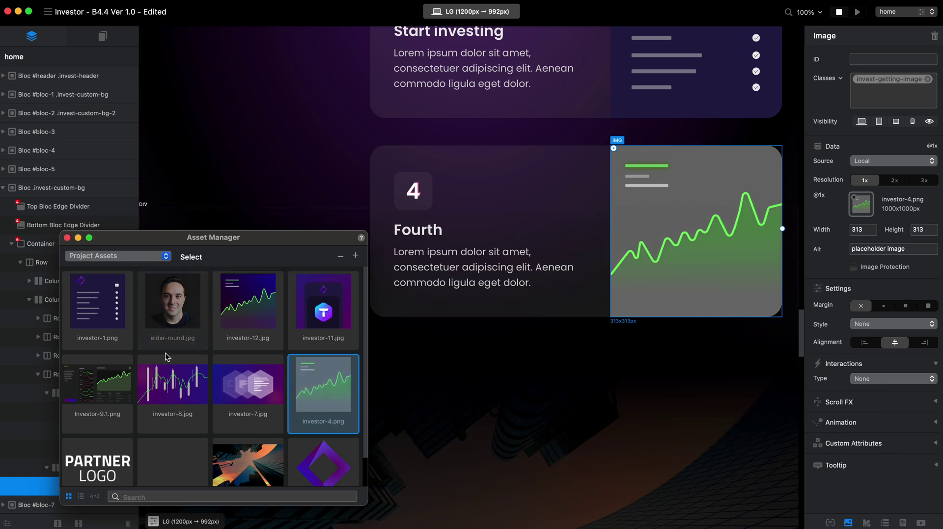
left_click(116, 390)
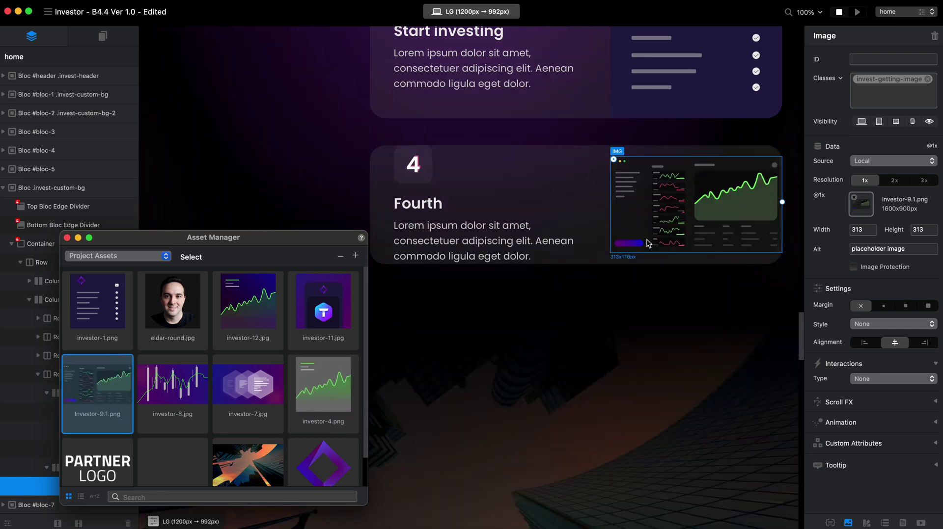
left_click(327, 385)
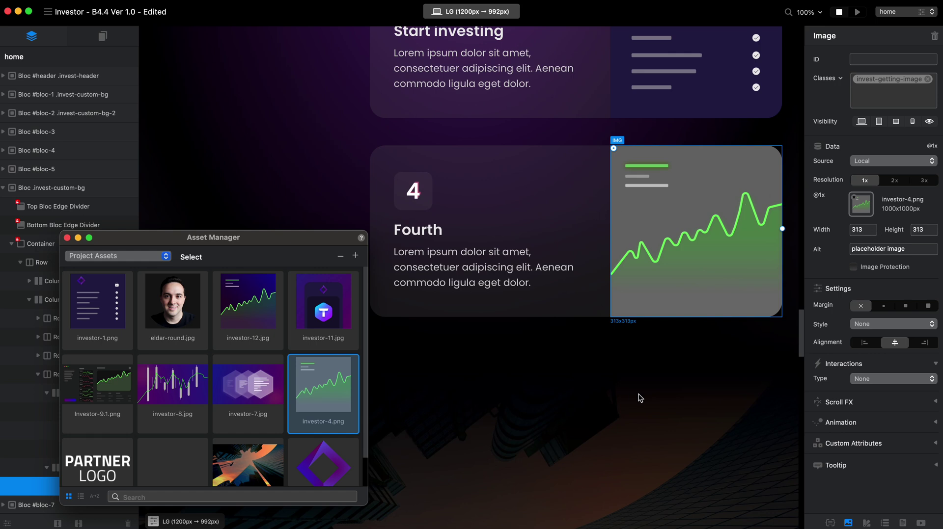
left_click(68, 238)
scroll(343, 240, "up", 1)
left_click(322, 236)
scroll(322, 236, "down", 5)
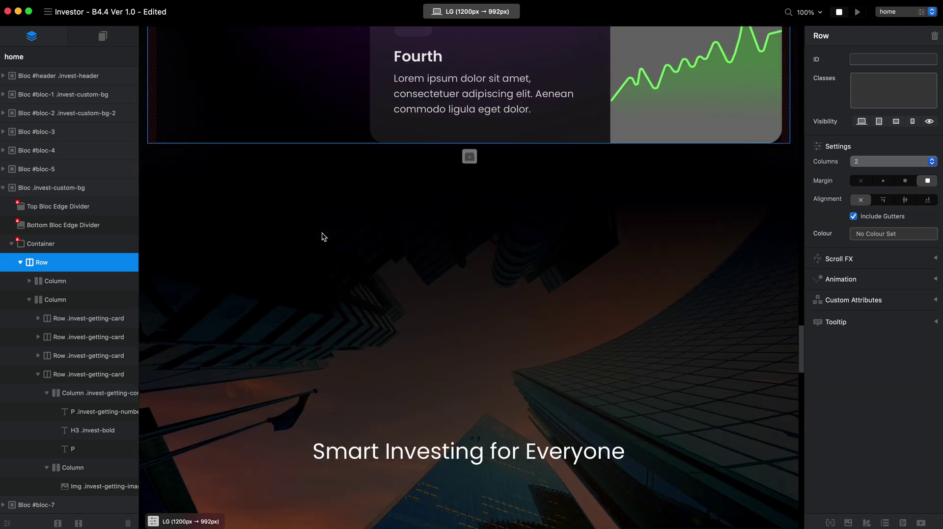
scroll(322, 237, "up", 5)
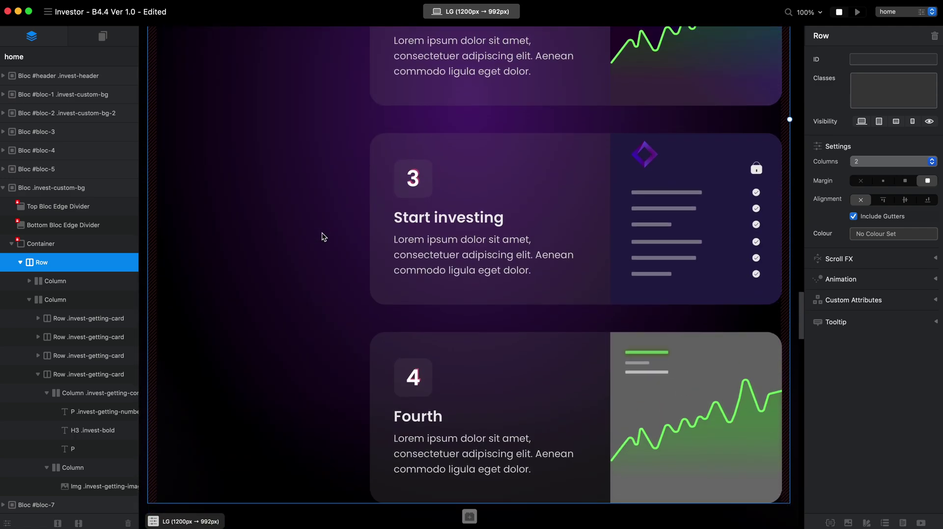
scroll(322, 233, "down", 15)
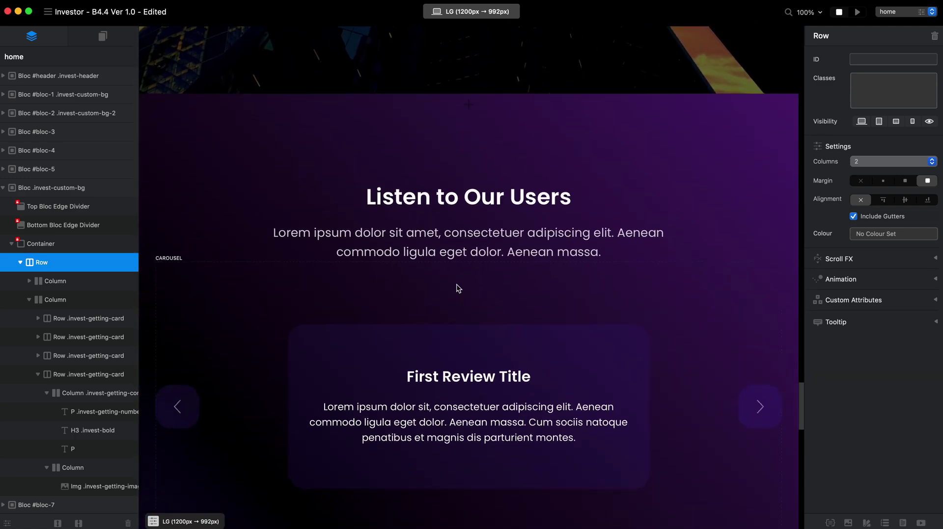
scroll(456, 285, "down", 20)
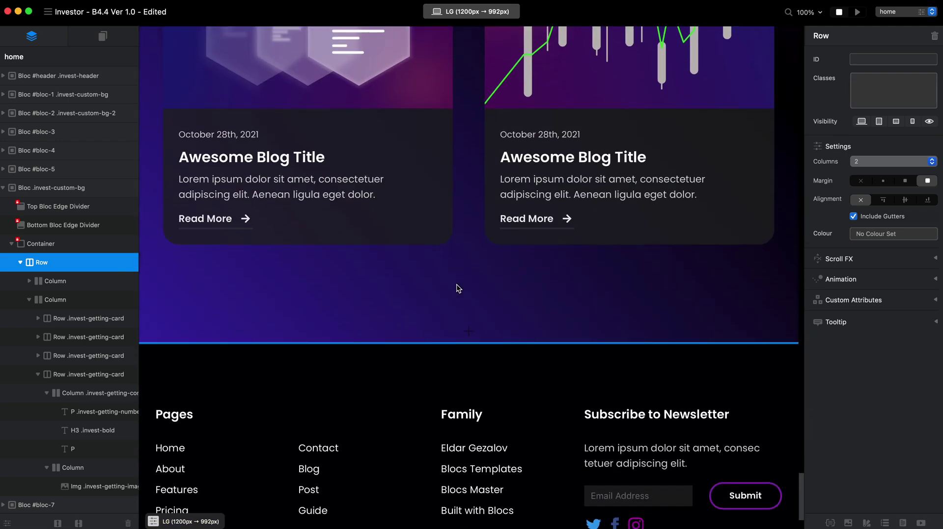
scroll(456, 285, "down", 5)
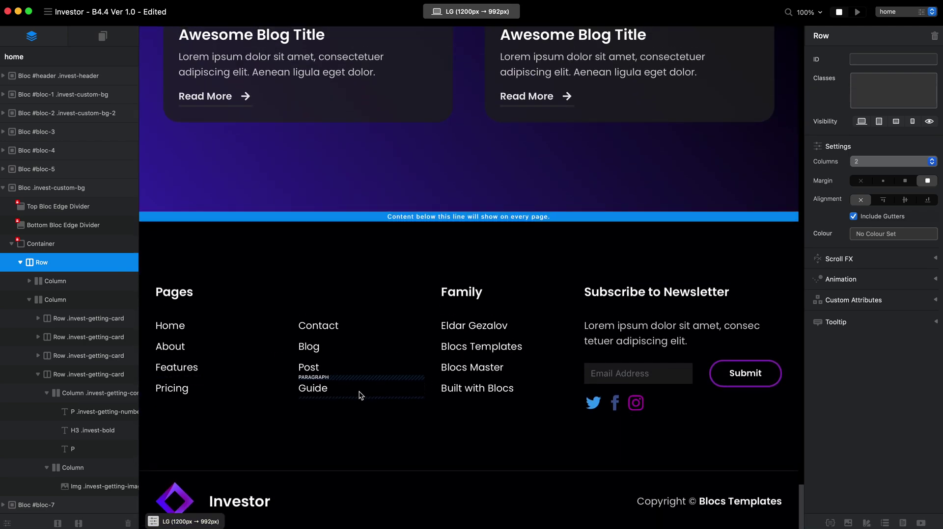
left_click(358, 391)
key("super+d")
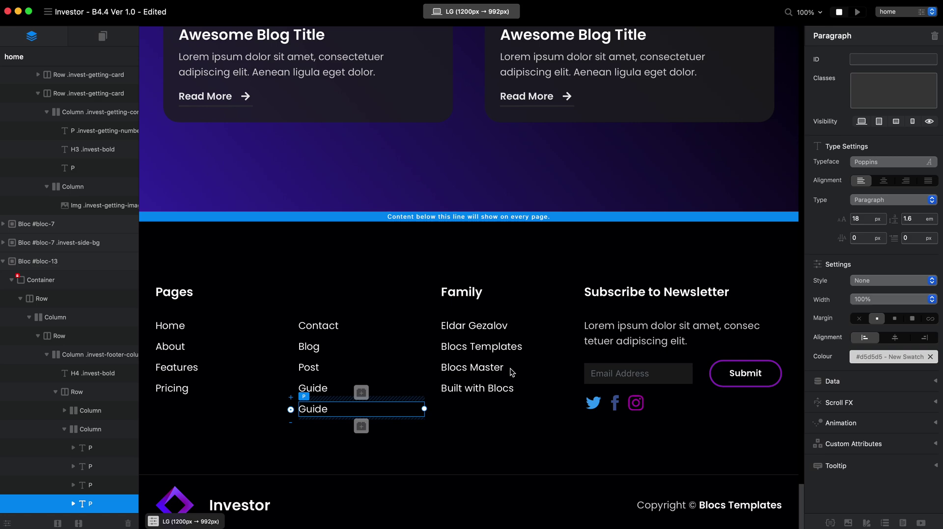
key("super+z")
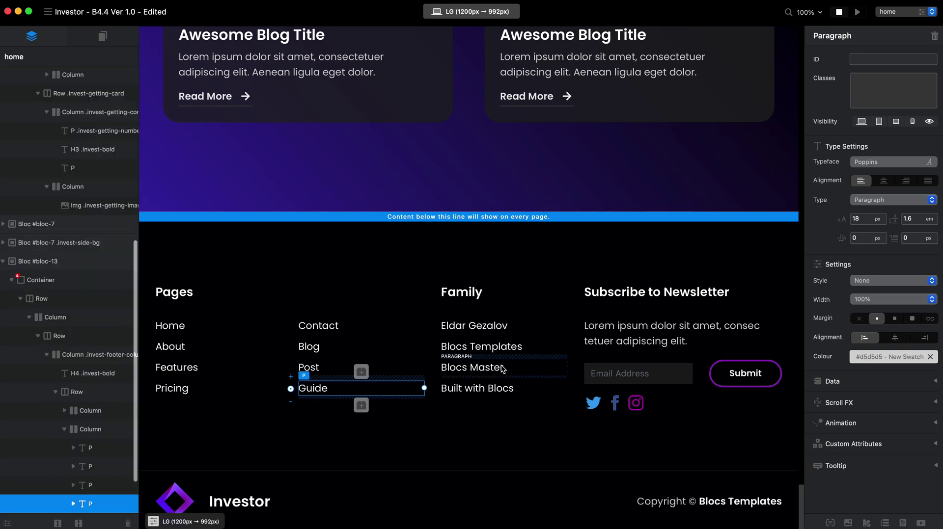
scroll(417, 251, "up", 5)
Switch to the Blog Post Item tab and click the logo to open the demo home page.
left_click(276, 528)
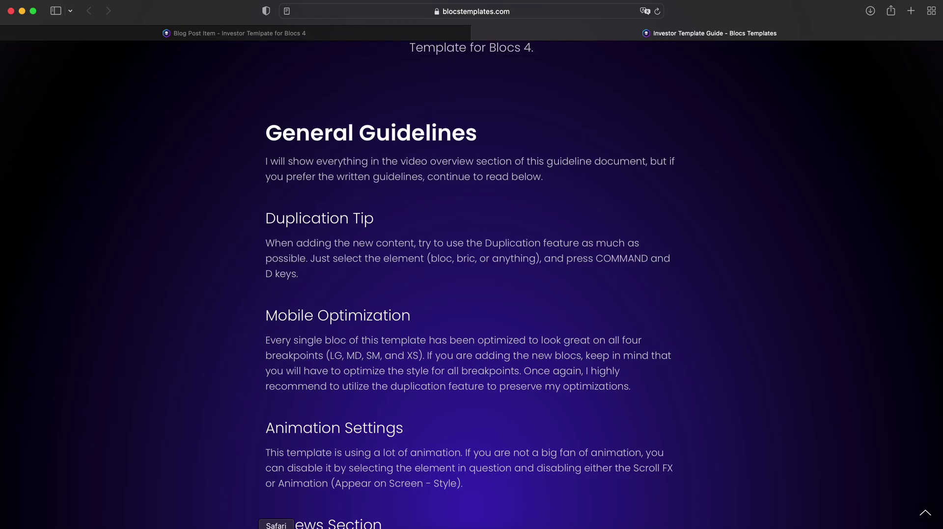
scroll(470, 329, "down", 5)
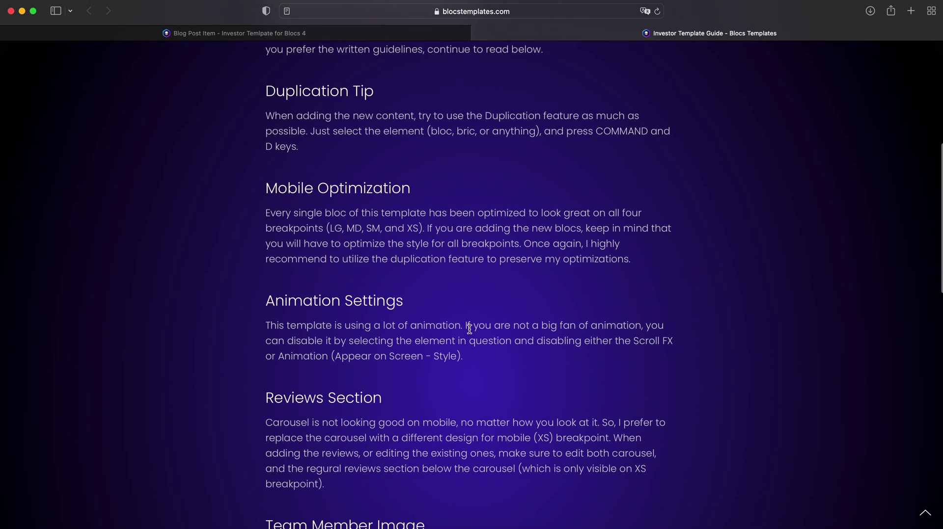
left_click(378, 35)
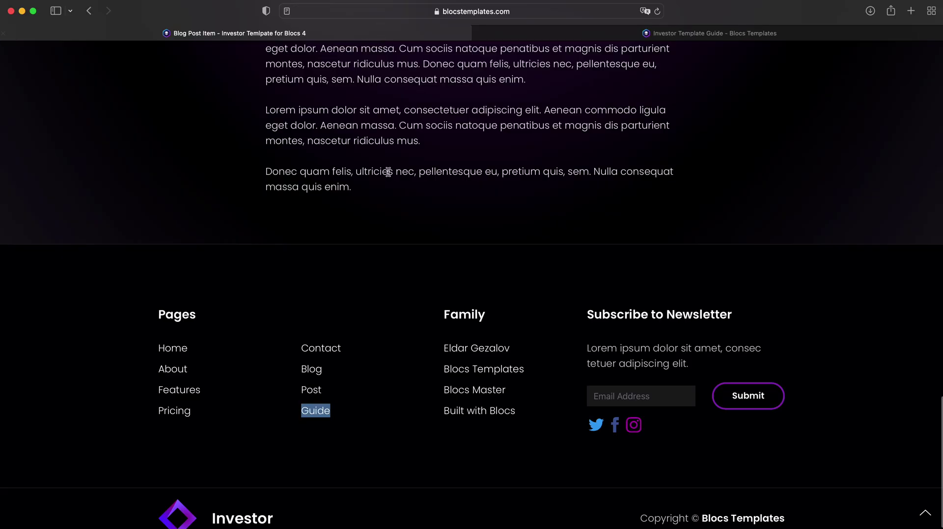
scroll(386, 173, "up", 15)
left_click(178, 77)
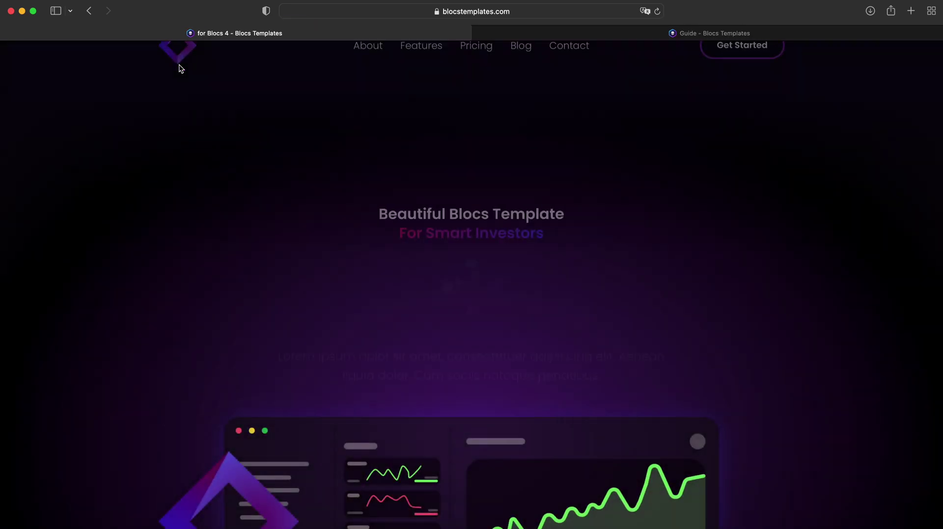
Reload the home page and scroll through all of its sections.
scroll(546, 167, "down", 8)
scroll(545, 164, "up", 8)
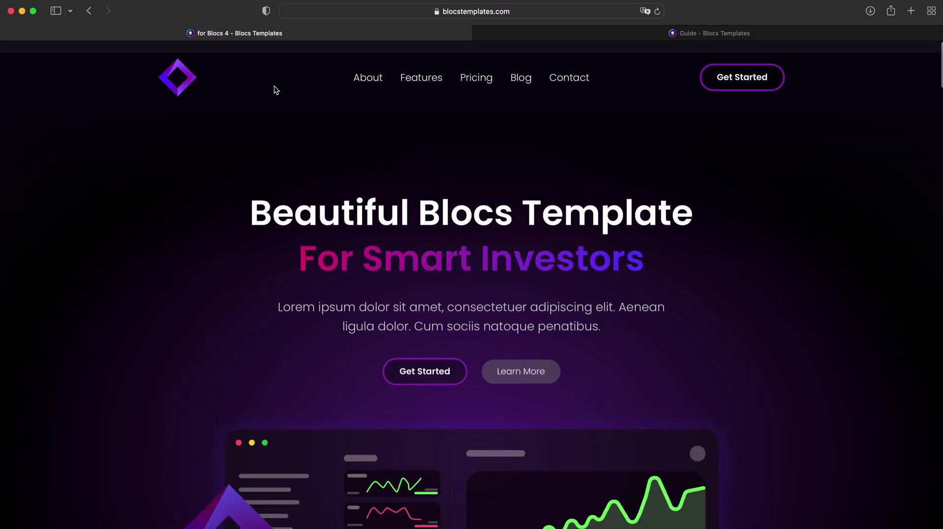
left_click(183, 65)
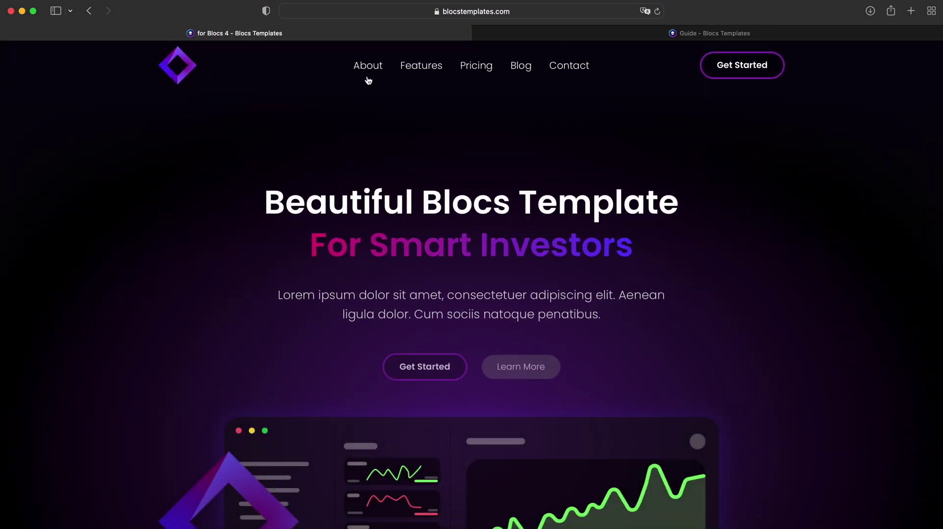
scroll(472, 133, "down", 7)
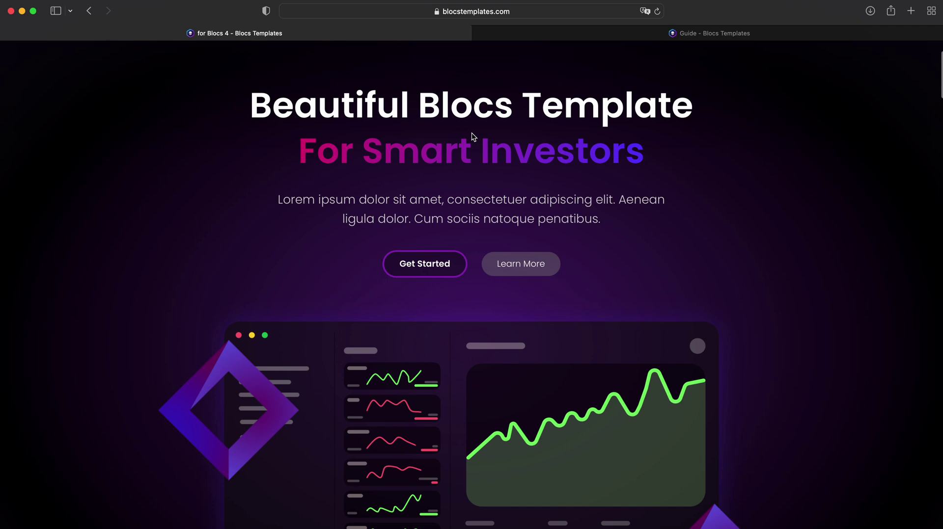
scroll(473, 137, "up", 3)
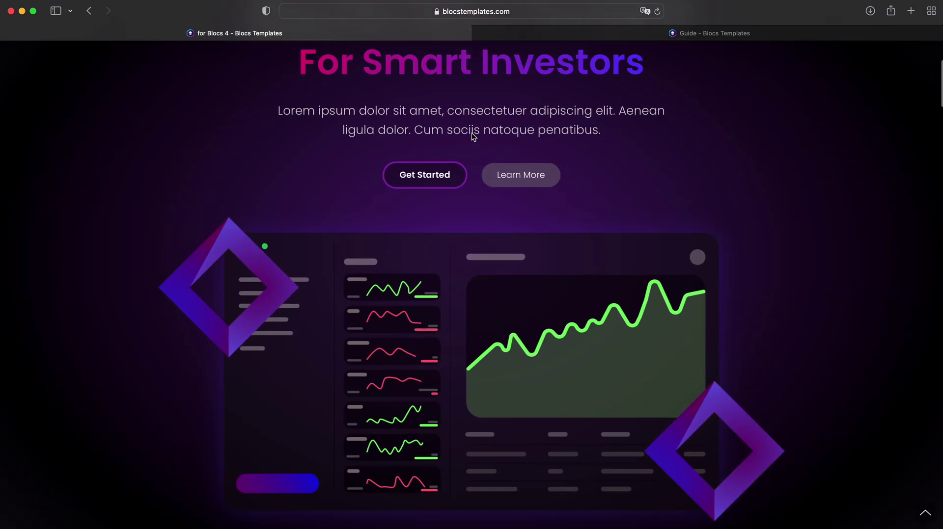
scroll(471, 137, "down", 2)
scroll(283, 239, "down", 10)
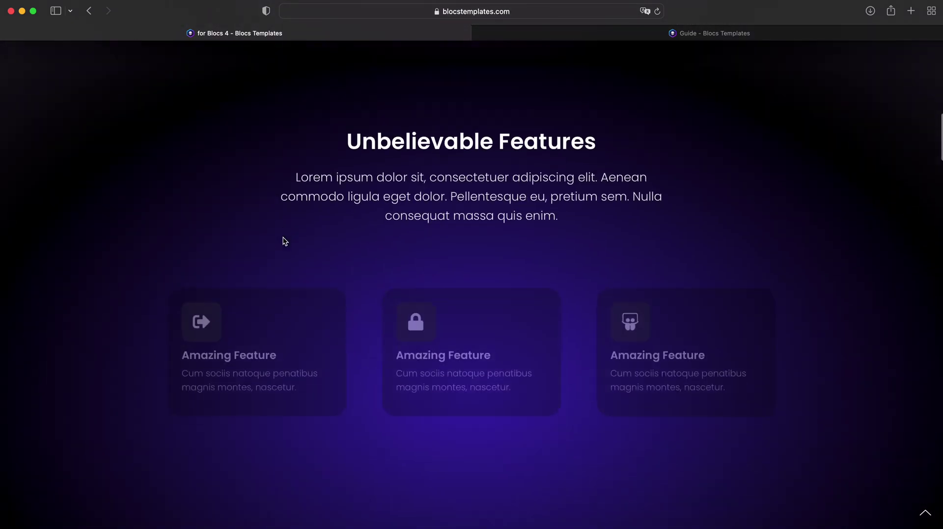
scroll(284, 241, "up", 4)
scroll(284, 241, "down", 4)
scroll(284, 241, "up", 5)
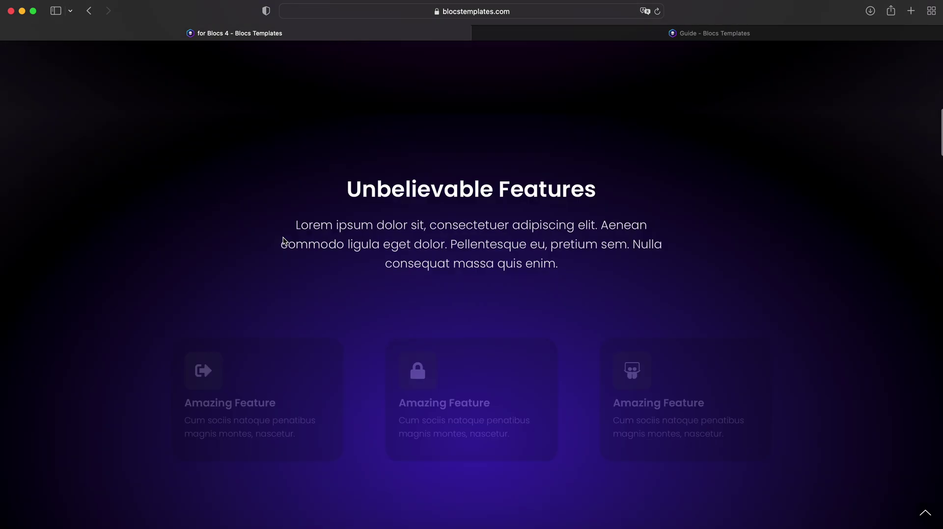
scroll(283, 241, "down", 6)
scroll(283, 237, "down", 8)
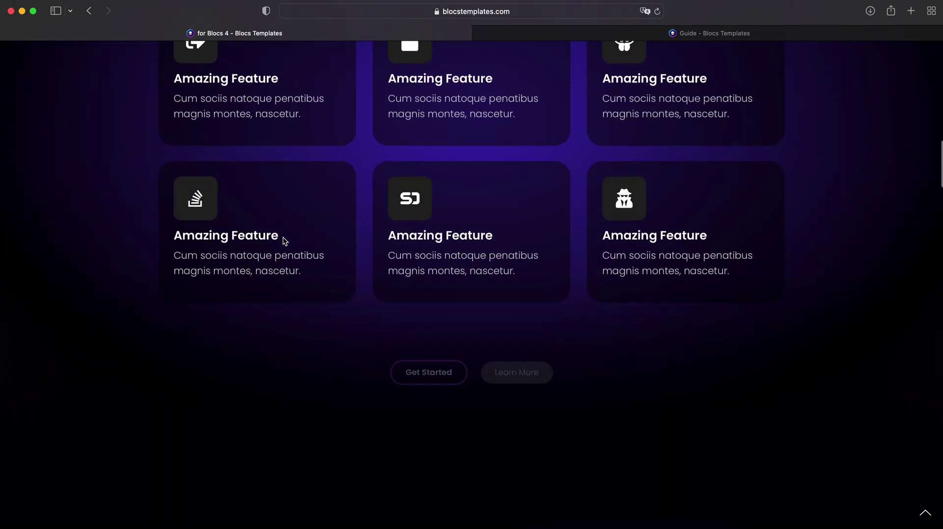
scroll(283, 237, "down", 12)
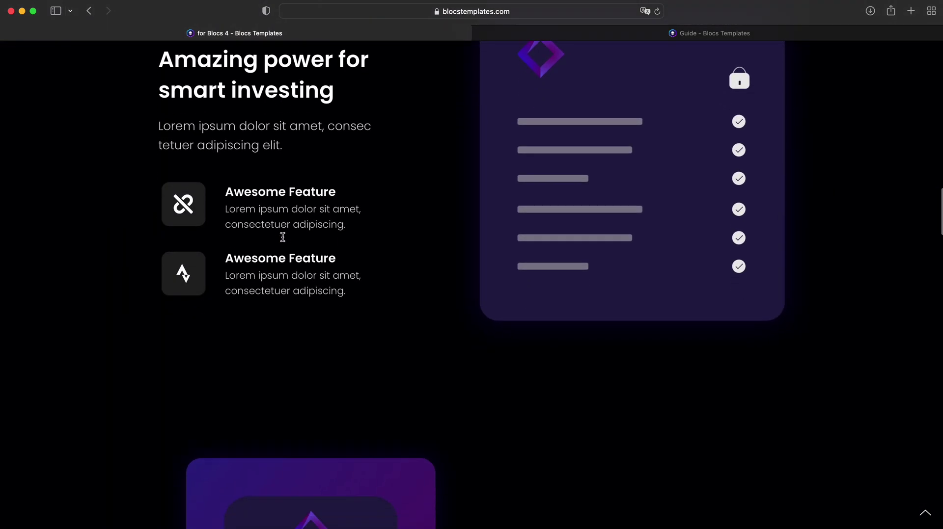
scroll(283, 238, "down", 10)
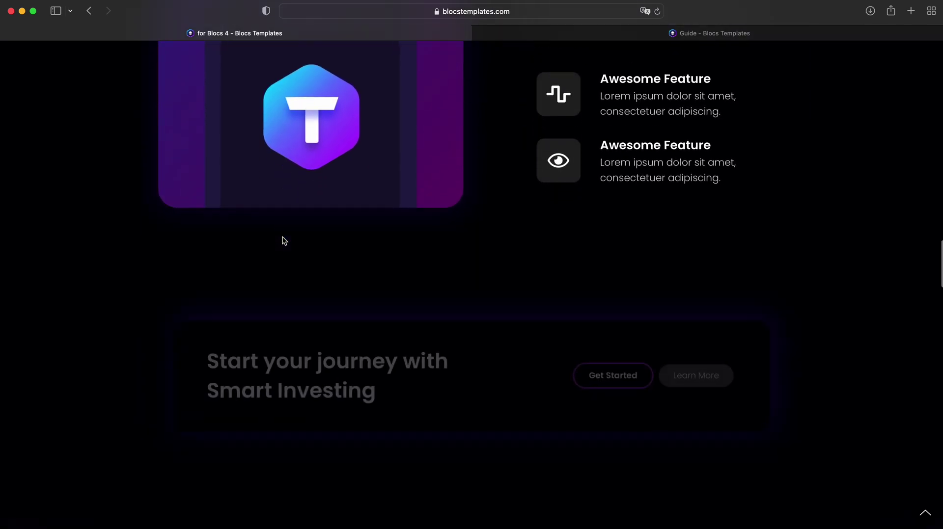
scroll(282, 236, "up", 20)
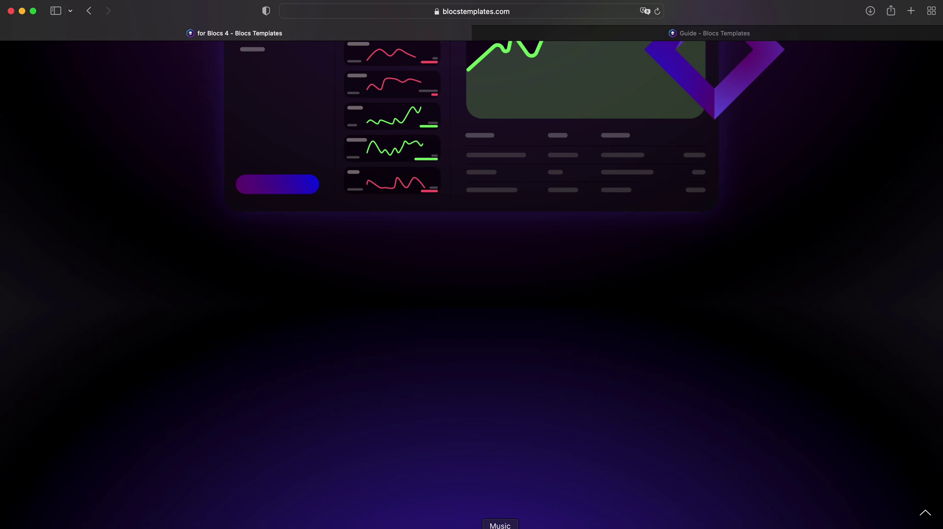
scroll(579, 242, "up", 10)
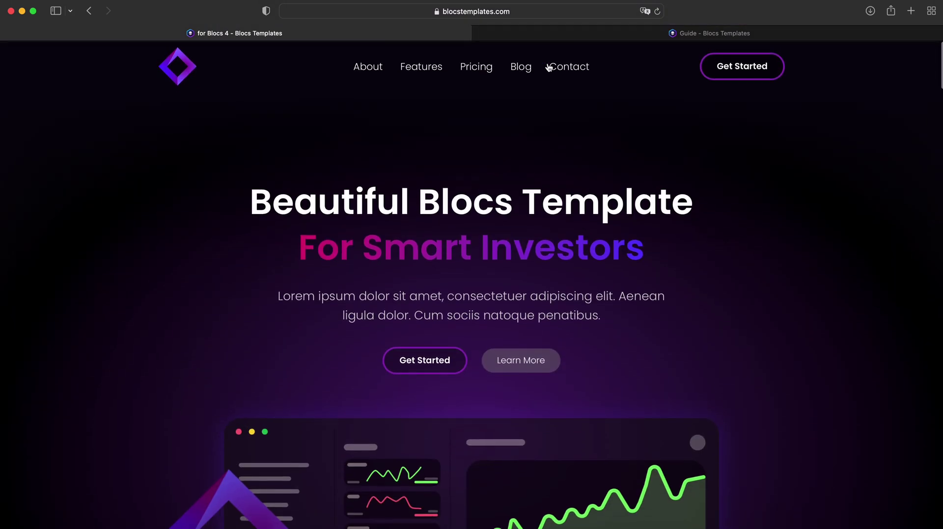
Glance over the demo site's Contact page, then return to the Blocs editor.
left_click(554, 66)
scroll(621, 226, "down", 10)
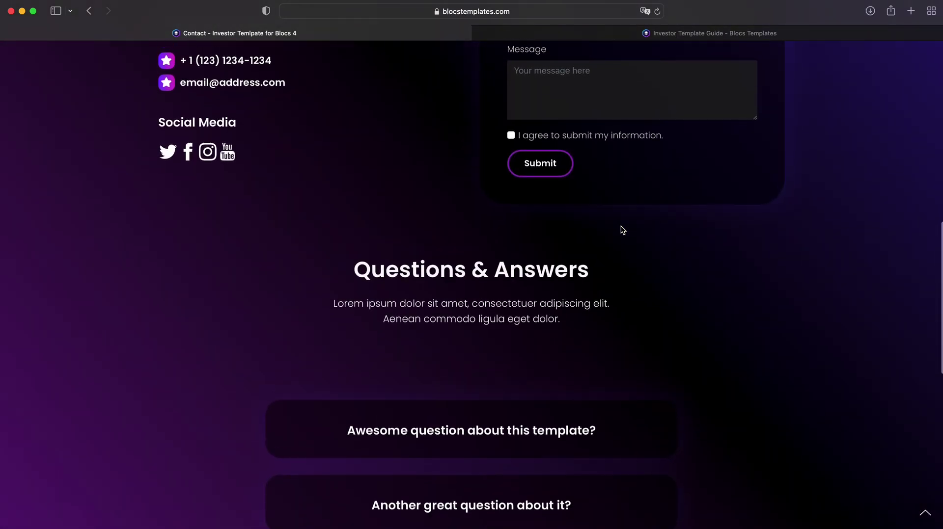
scroll(621, 226, "up", 6)
scroll(620, 316, "down", 3)
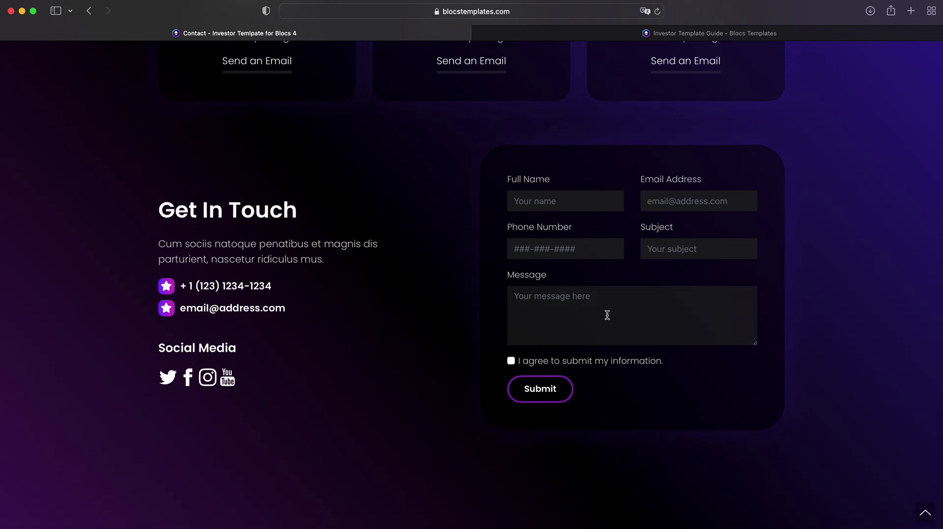
scroll(591, 332, "up", 2)
scroll(591, 335, "down", 3)
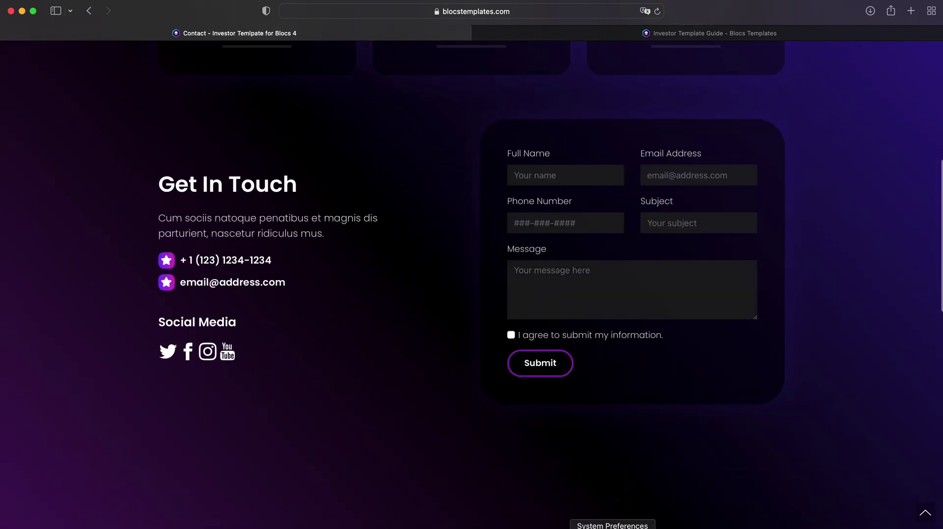
left_click(538, 528)
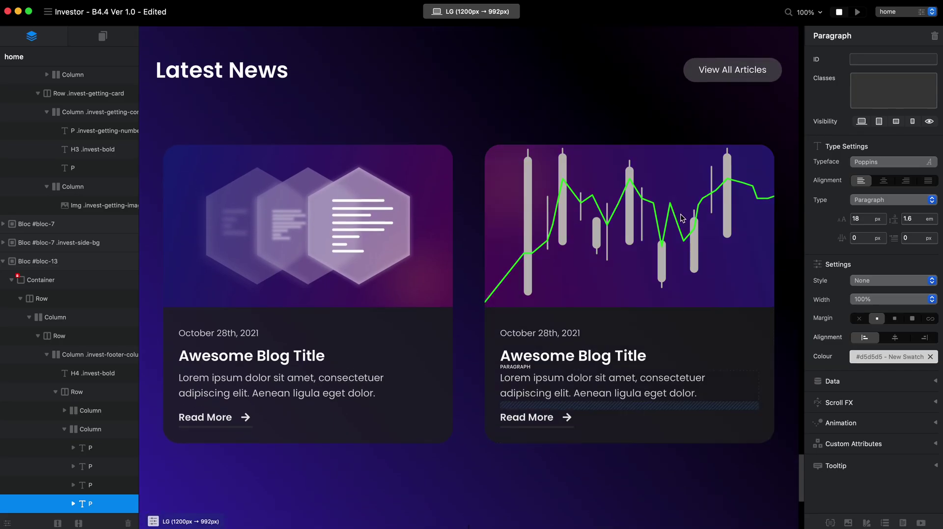
Open the contact page from the page selector.
left_click(902, 13)
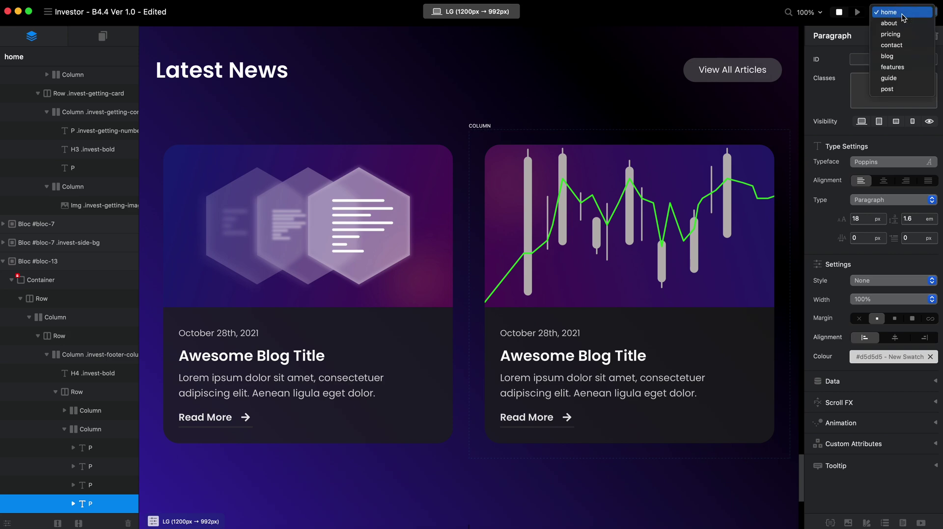
left_click(902, 43)
scroll(591, 234, "up", 15)
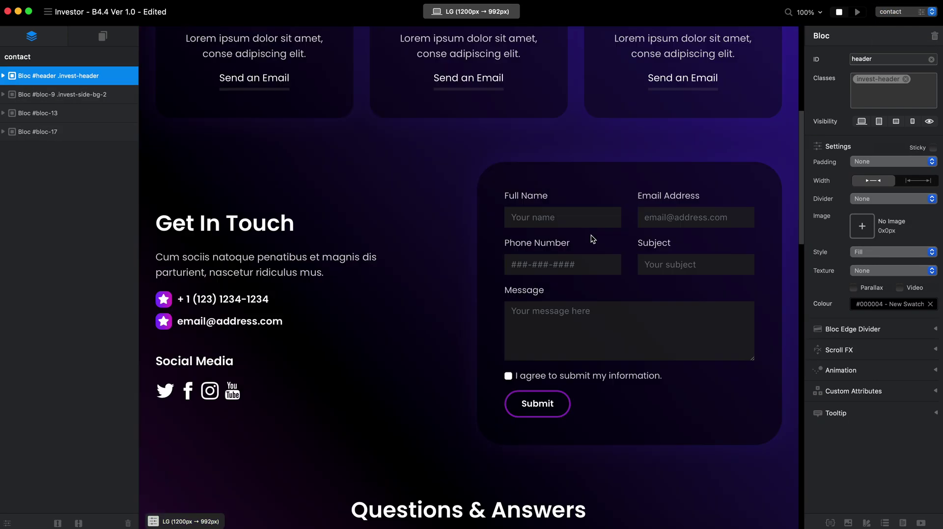
scroll(591, 235, "down", 5)
Select the contact form and expand its Scroll FX and Animation settings.
left_click(482, 283)
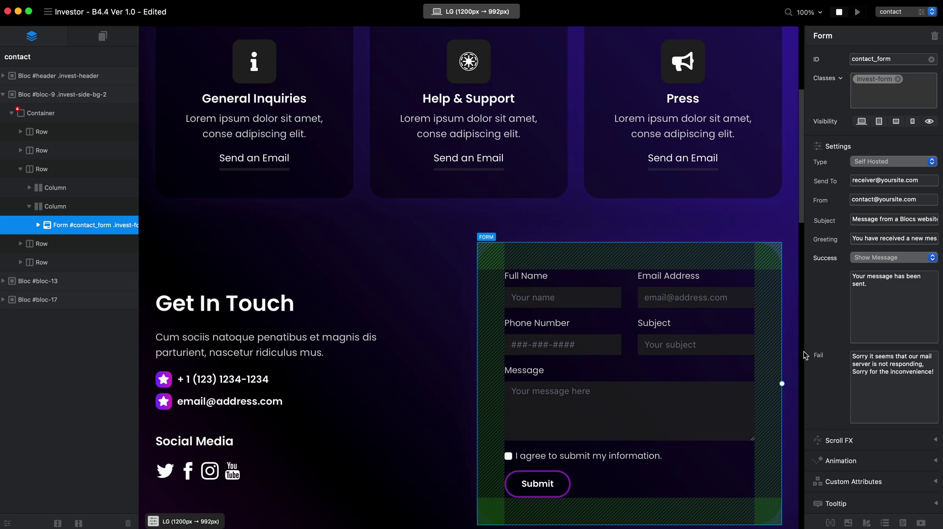
left_click(79, 209)
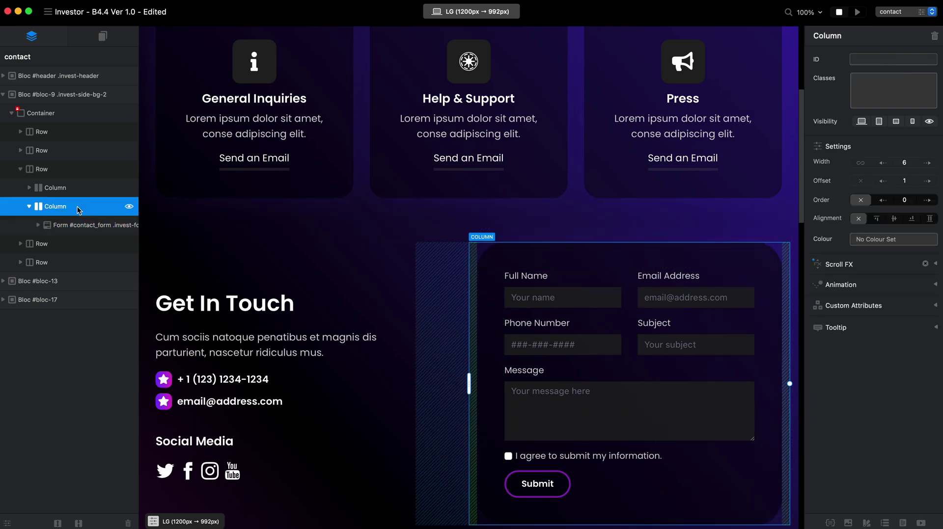
left_click(67, 225)
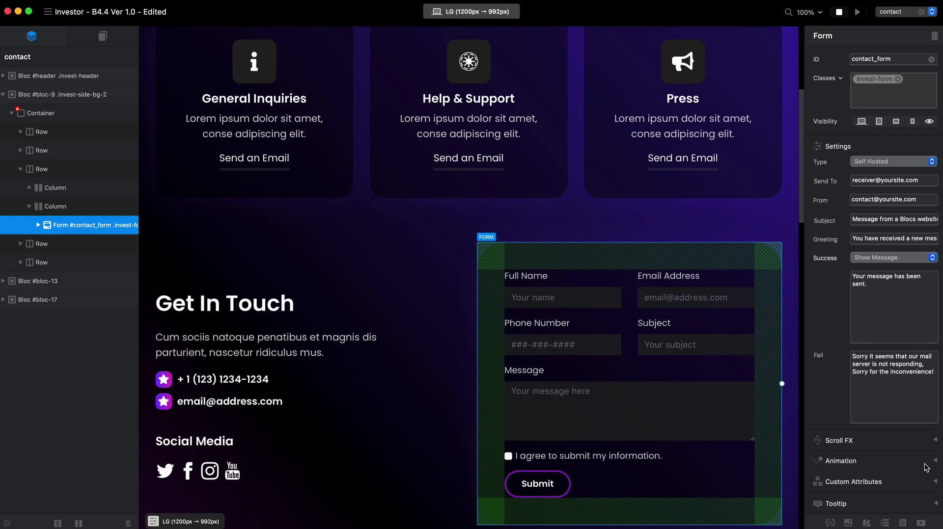
left_click(839, 440)
scroll(868, 443, "down", 3)
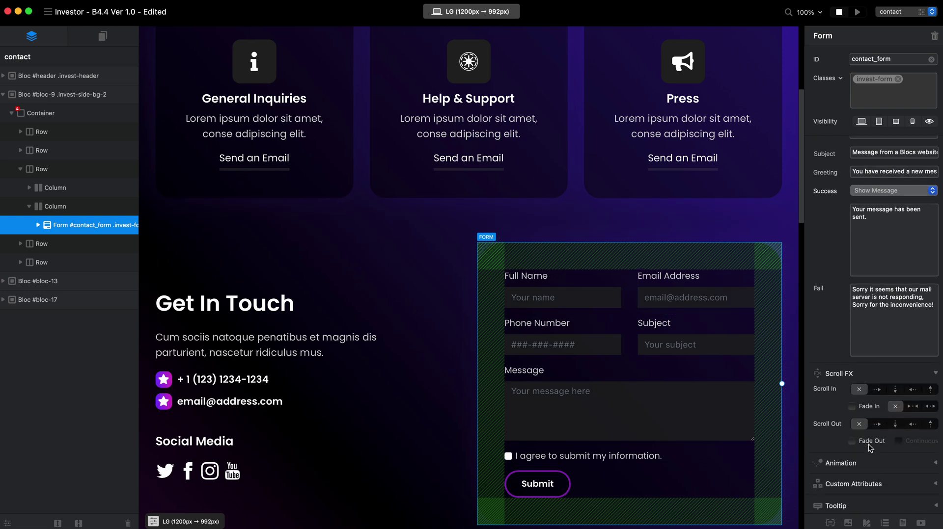
left_click(848, 469)
scroll(857, 464, "down", 3)
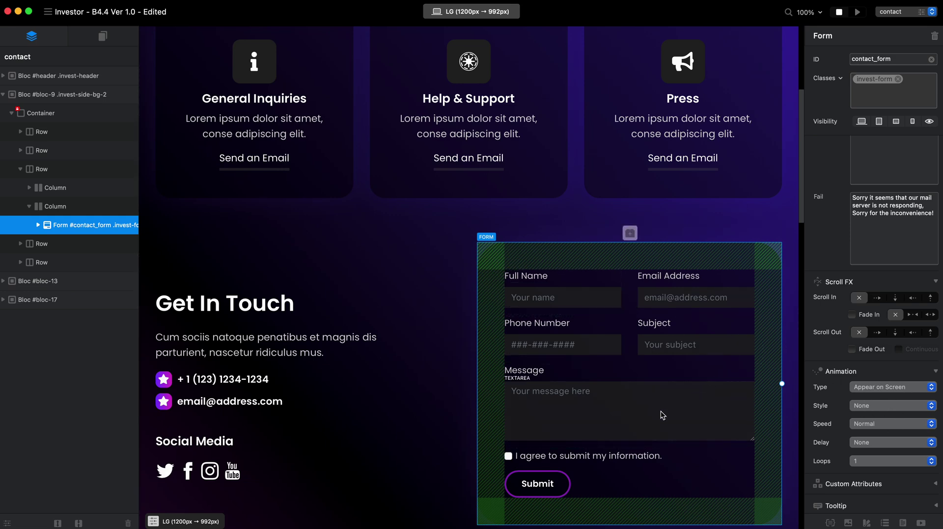
Turn the form column's slide-up scroll-in effect off and back on.
left_click(56, 207)
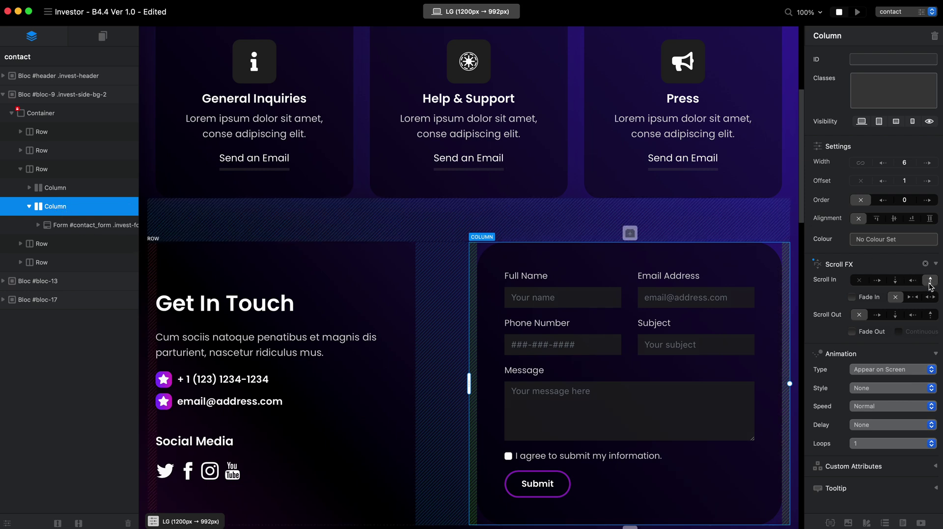
left_click(859, 282)
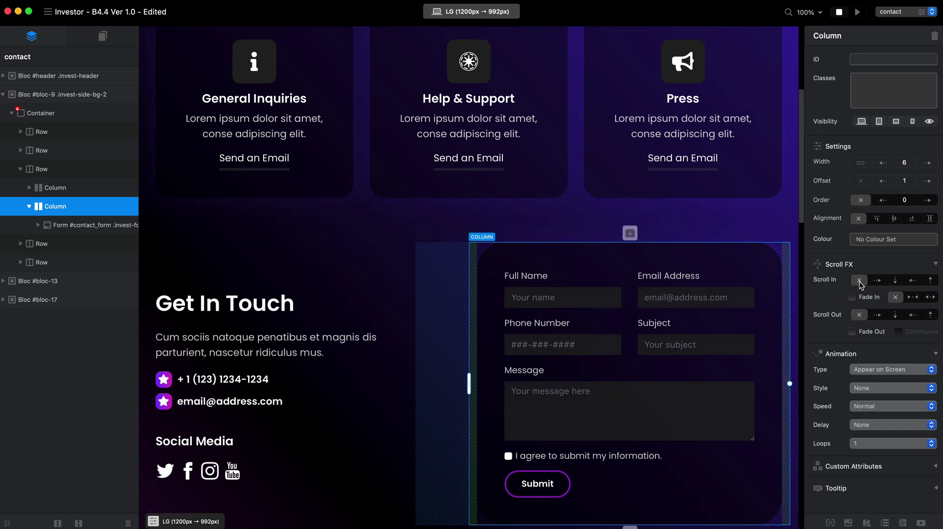
left_click(930, 281)
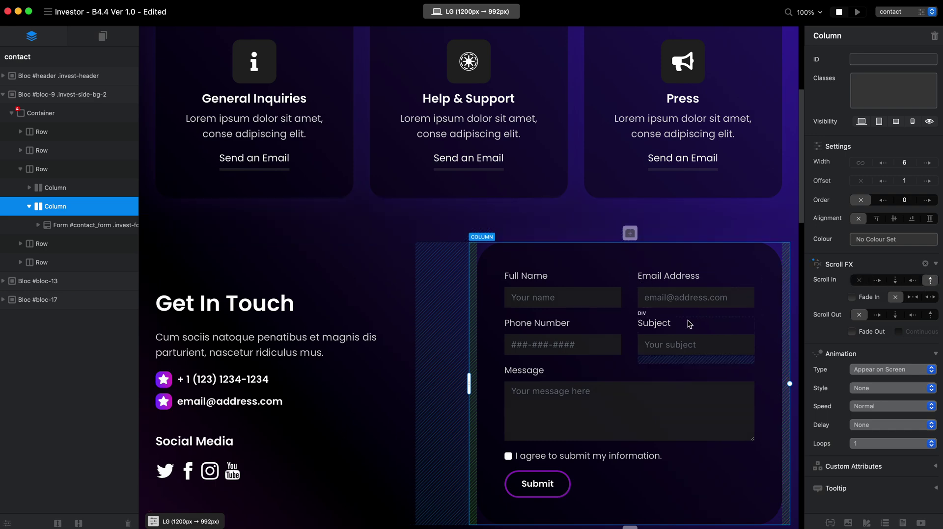
scroll(682, 319, "up", 10)
Select the contact page's header row and keep its Fade In animation style.
left_click(289, 69)
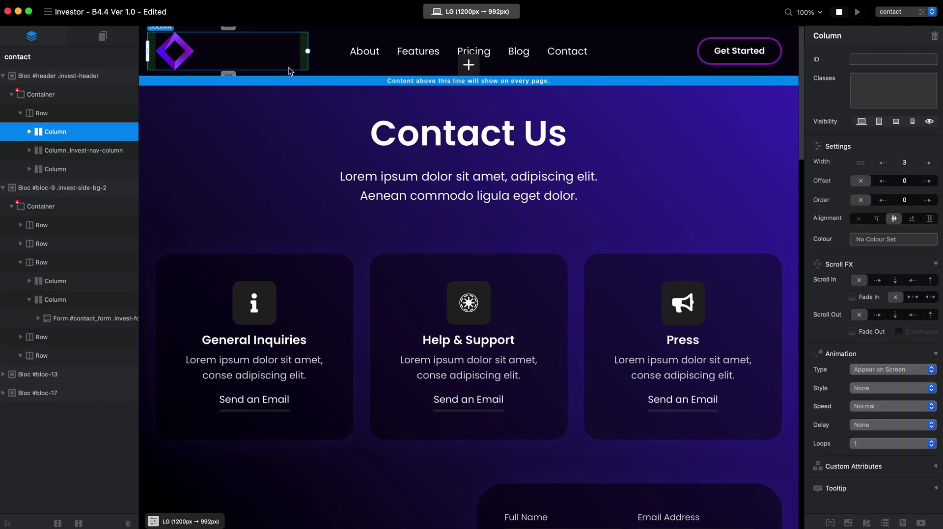
left_click(66, 111)
left_click(81, 76)
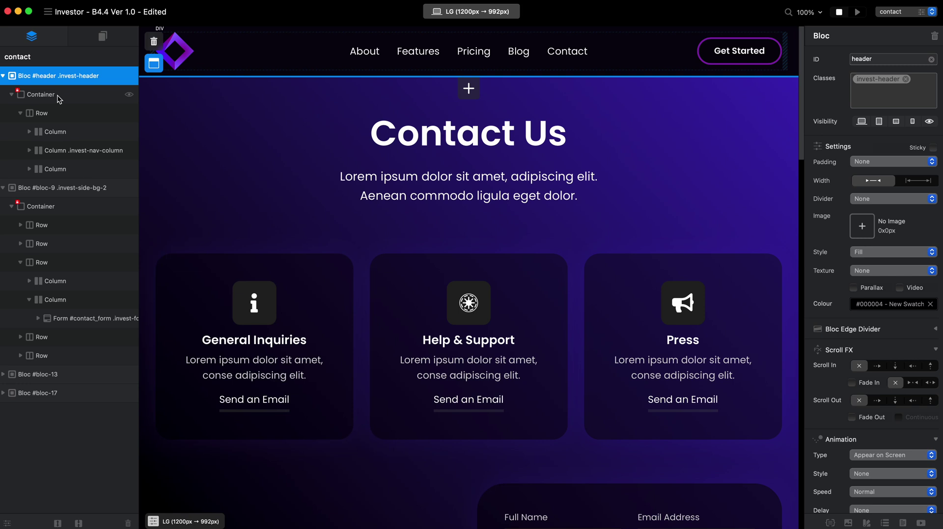
left_click(57, 114)
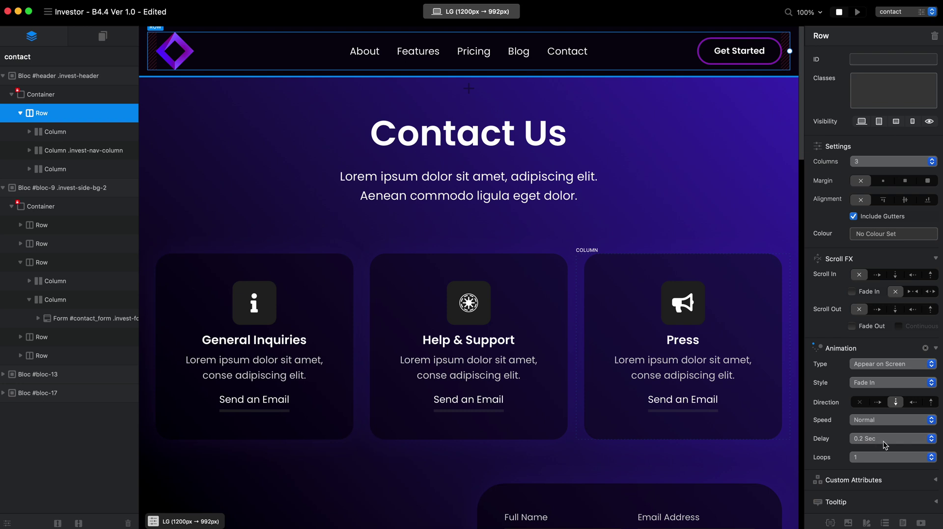
left_click(893, 383)
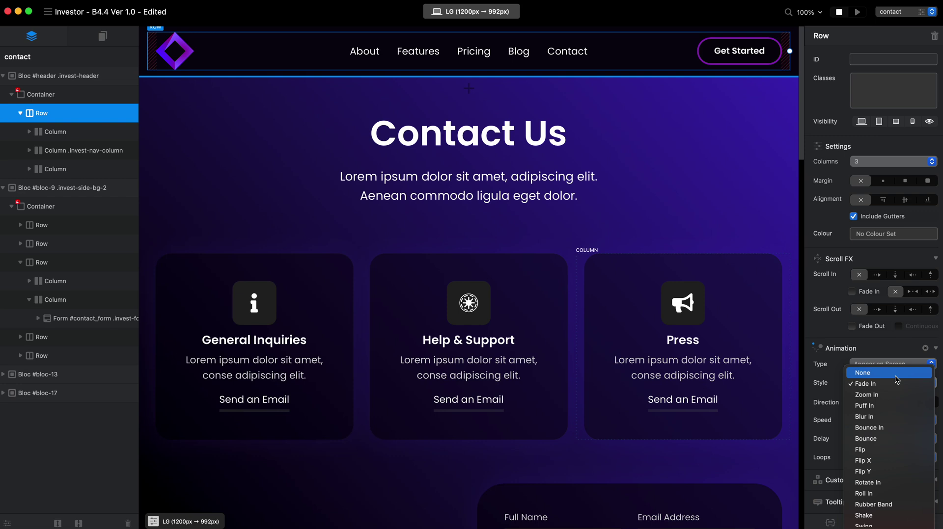
left_click(827, 388)
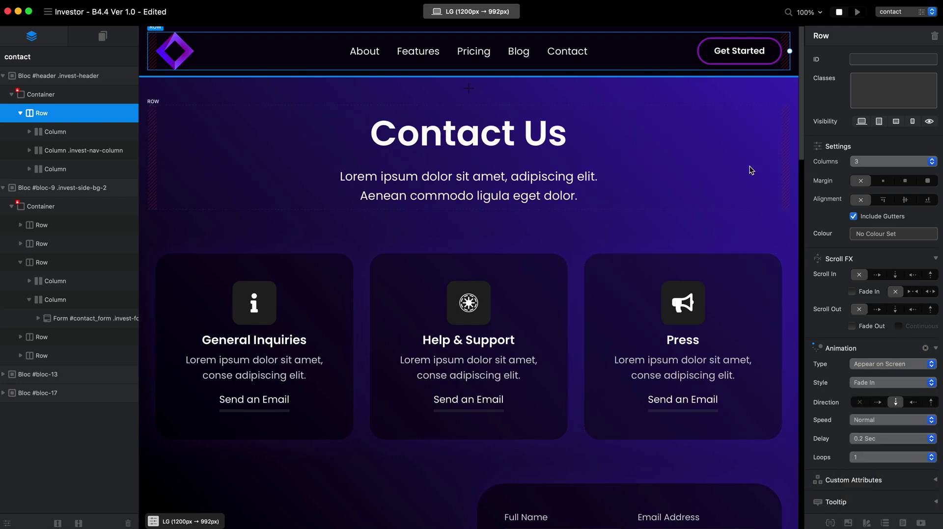
Read the Animation Settings section of the Investor Template Guide.
left_click(276, 528)
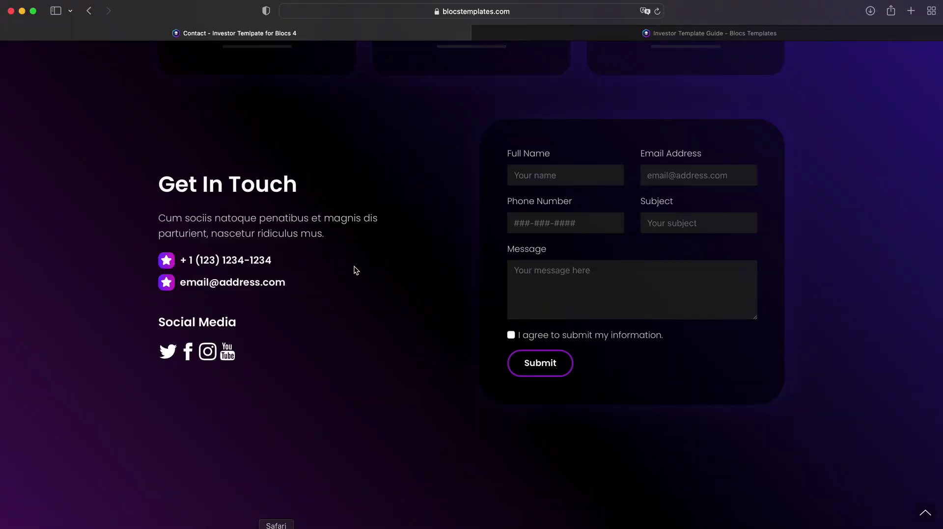
left_click(529, 32)
scroll(438, 301, "down", 5)
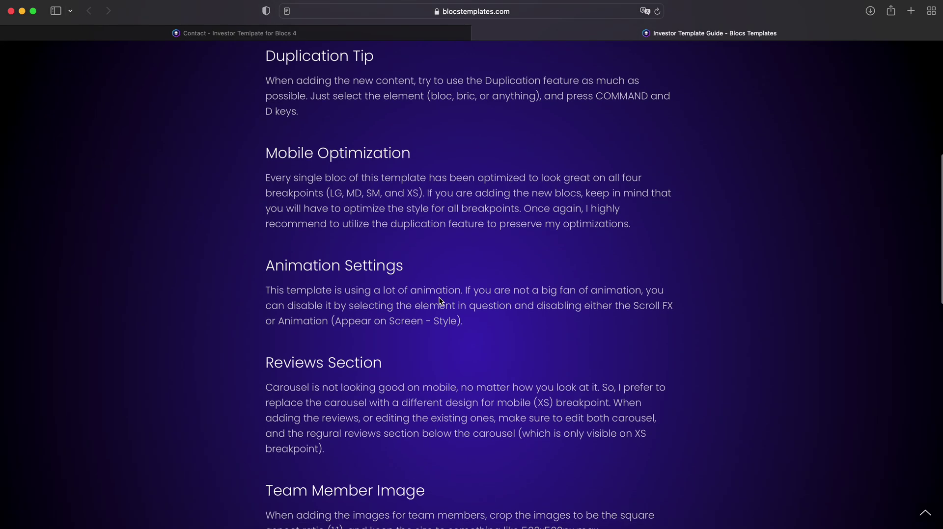
scroll(341, 258, "down", 2)
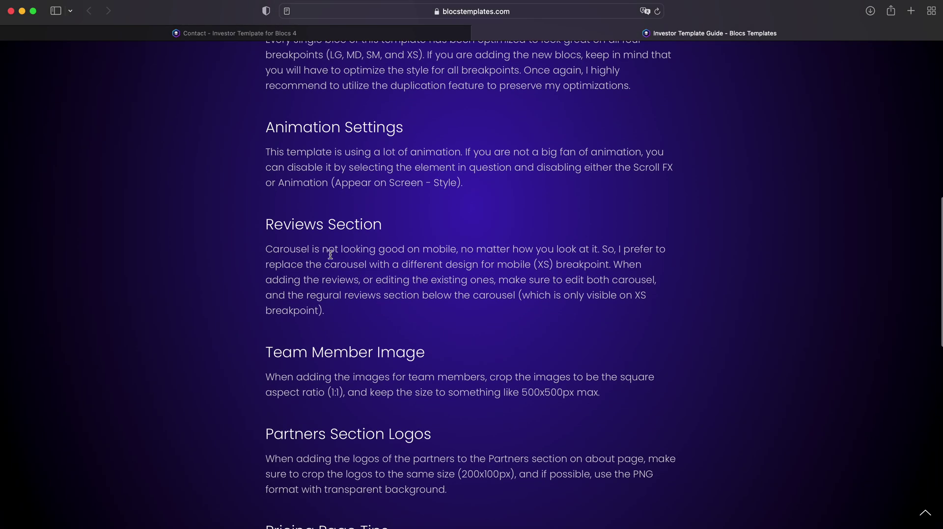
Open the live home page and advance the Listen to Our Users carousel twice.
left_click(348, 30)
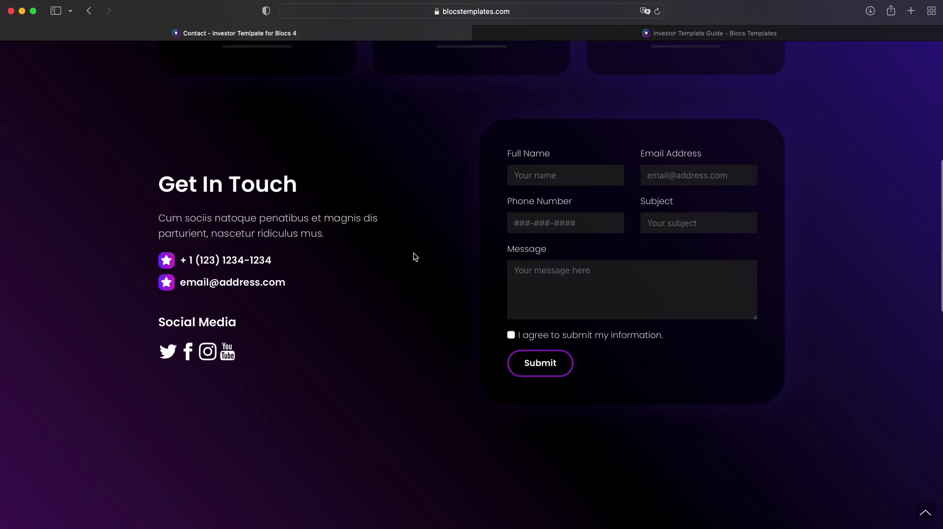
scroll(413, 257, "up", 15)
left_click(189, 62)
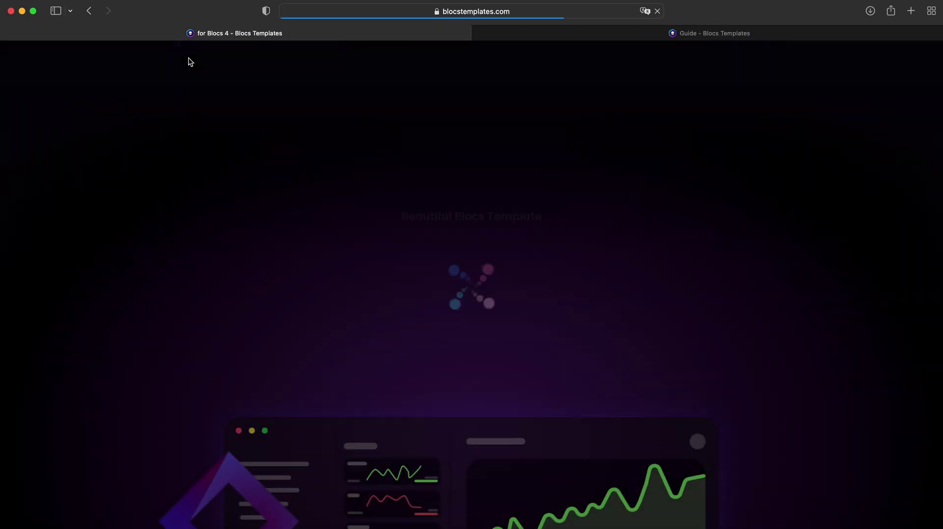
scroll(564, 248, "down", 20)
scroll(567, 250, "down", 20)
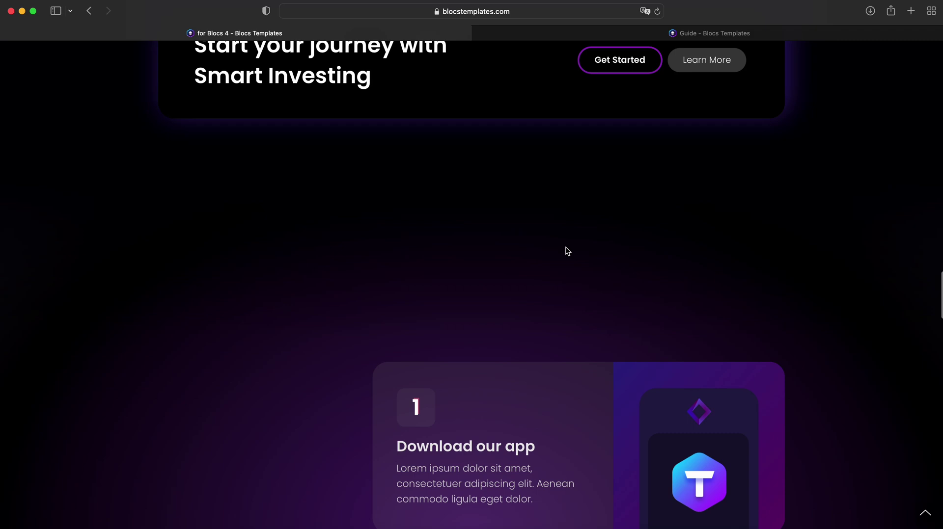
scroll(567, 251, "down", 6)
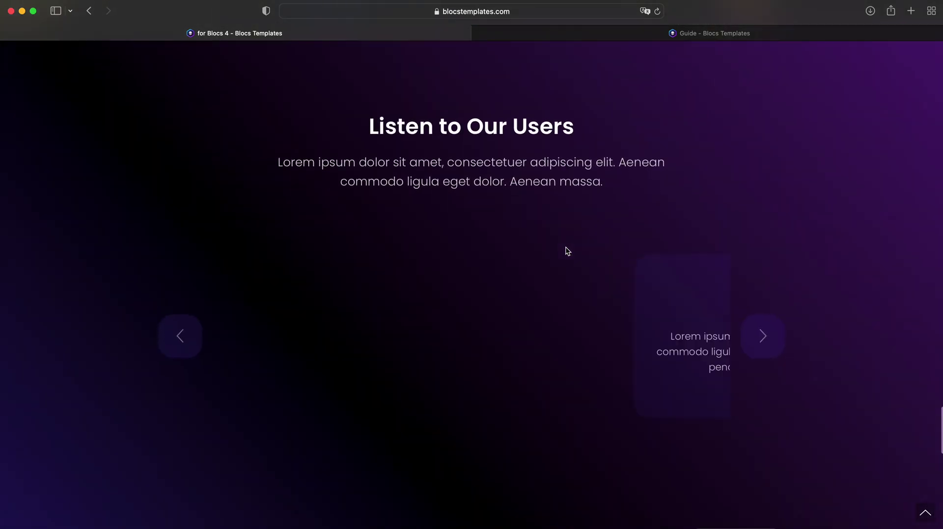
scroll(579, 250, "up", 2)
left_click(772, 298)
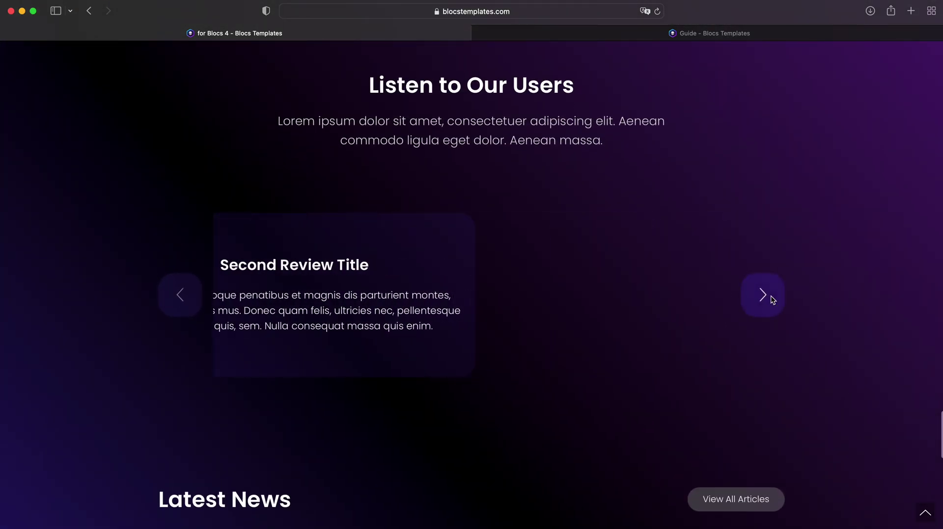
left_click(773, 298)
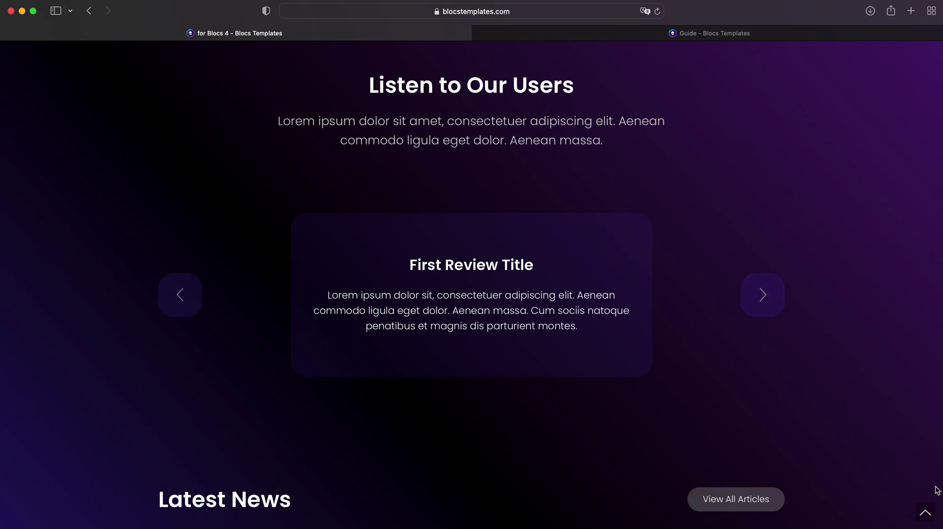
Arrange Safari beside the Blocs editor, then widen the browser window to full width.
left_click(230, 6)
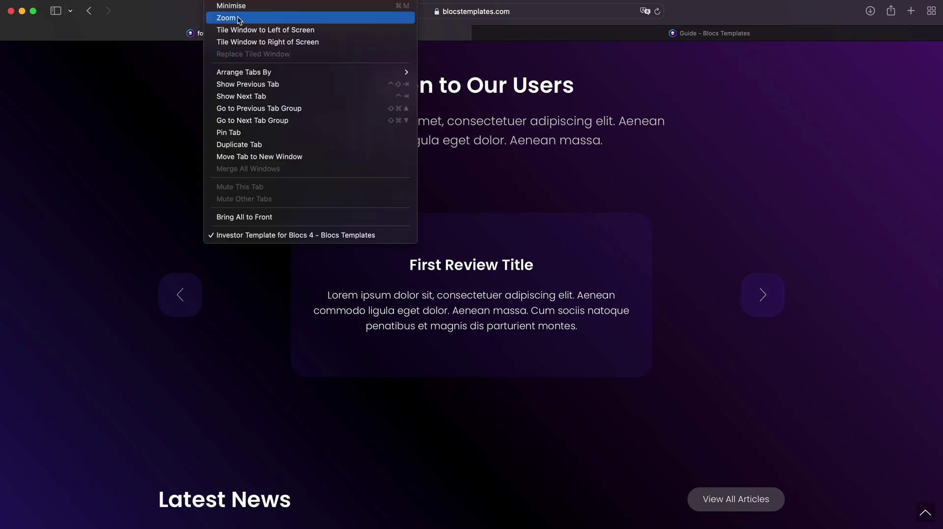
left_click(817, 405)
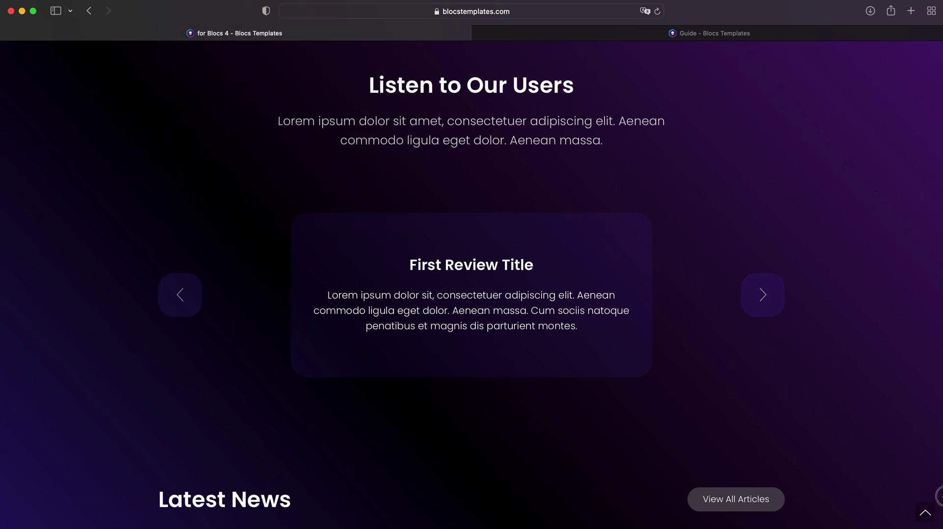
left_click_drag(939, 496, 217, 474)
scroll(207, 401, "down", 10)
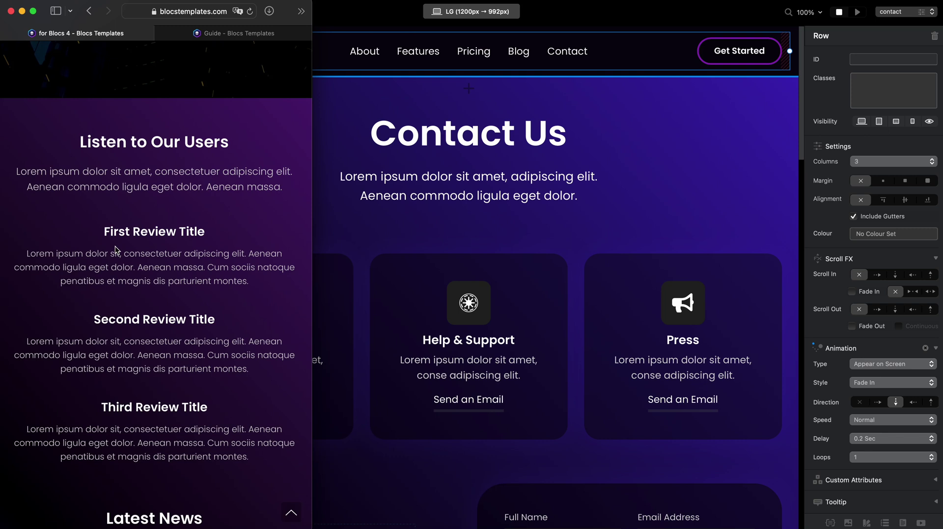
left_click_drag(115, 247, 228, 415)
left_click(236, 426)
left_click(233, 388)
left_click_drag(312, 315, 939, 336)
Advance the Listen to Our Users carousel until Second Review Title shows.
scroll(724, 322, "up", 10)
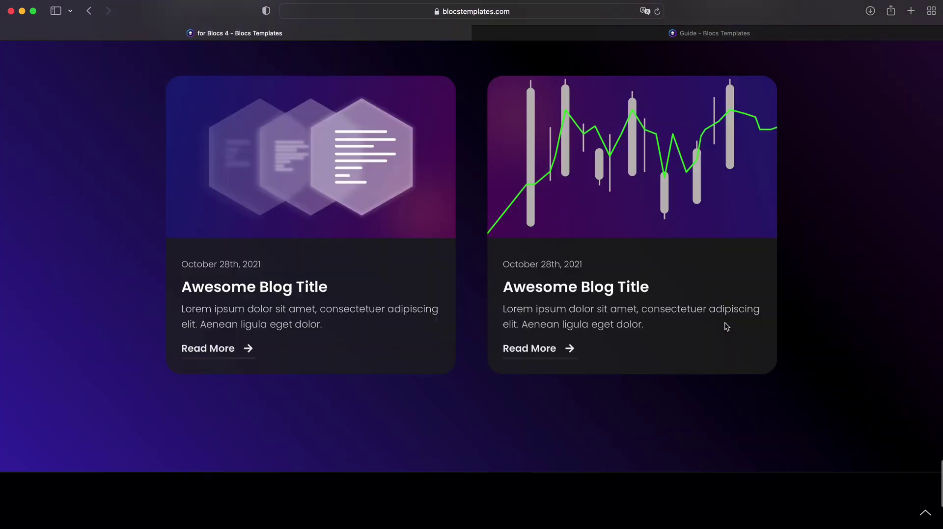
left_click(768, 336)
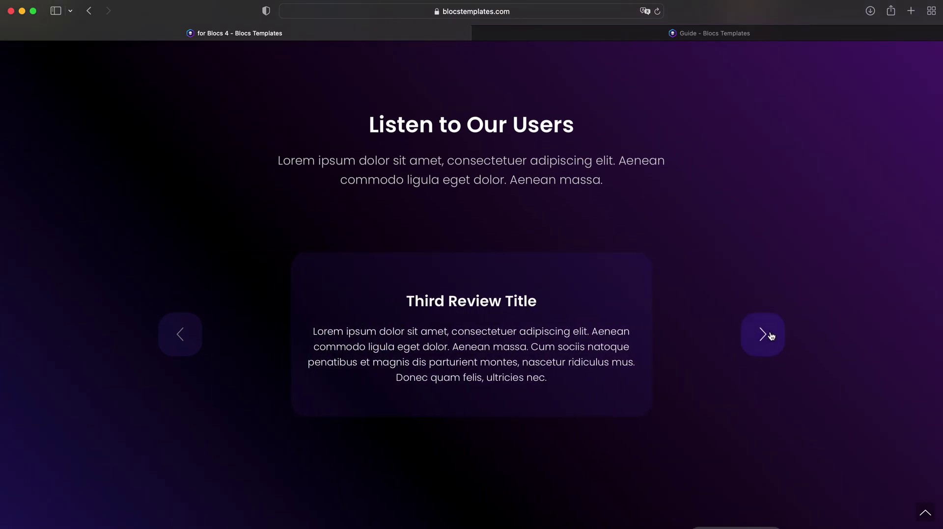
left_click(768, 335)
left_click(768, 335)
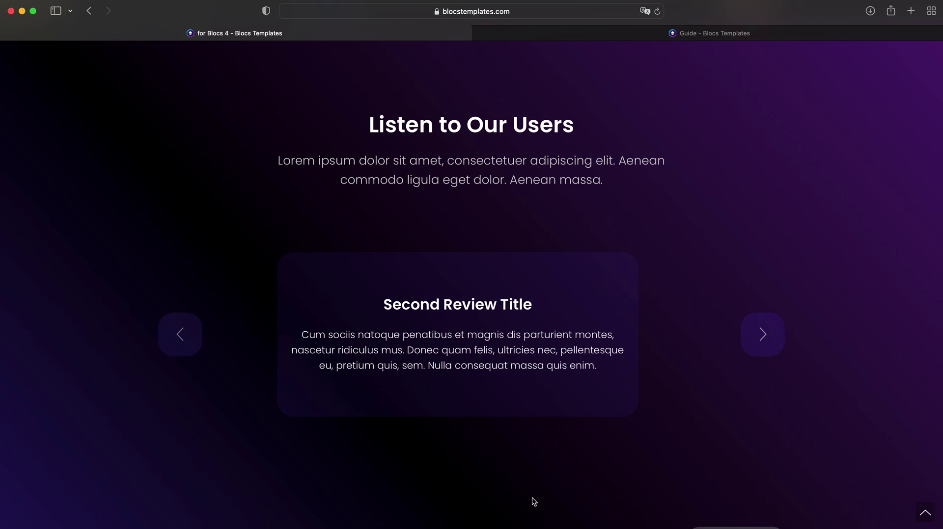
Return to Blocs and switch the editor from the contact page to the home page.
left_click(537, 528)
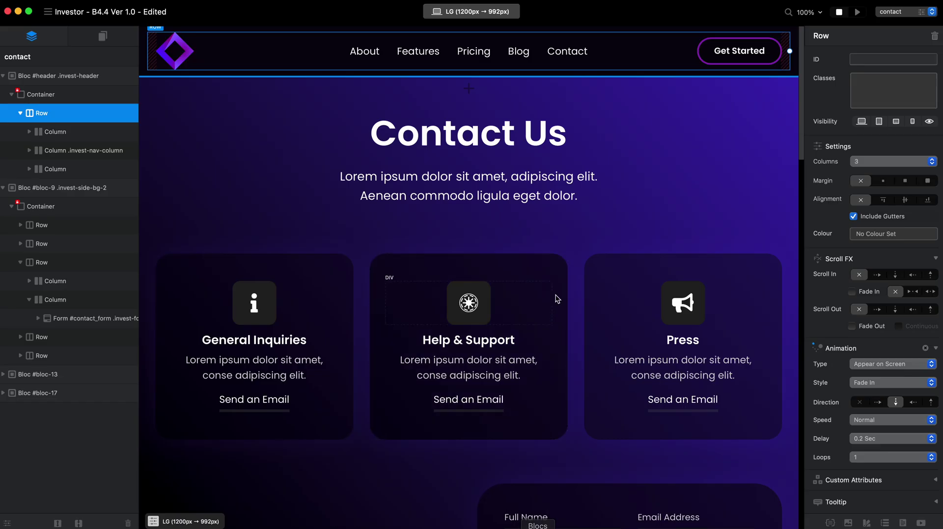
scroll(481, 345, "down", 15)
scroll(481, 344, "up", 8)
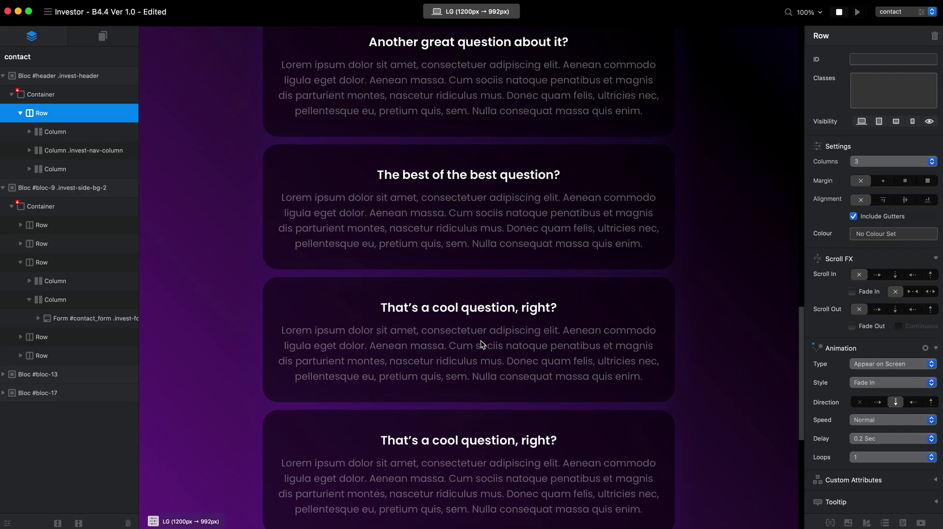
left_click(893, 12)
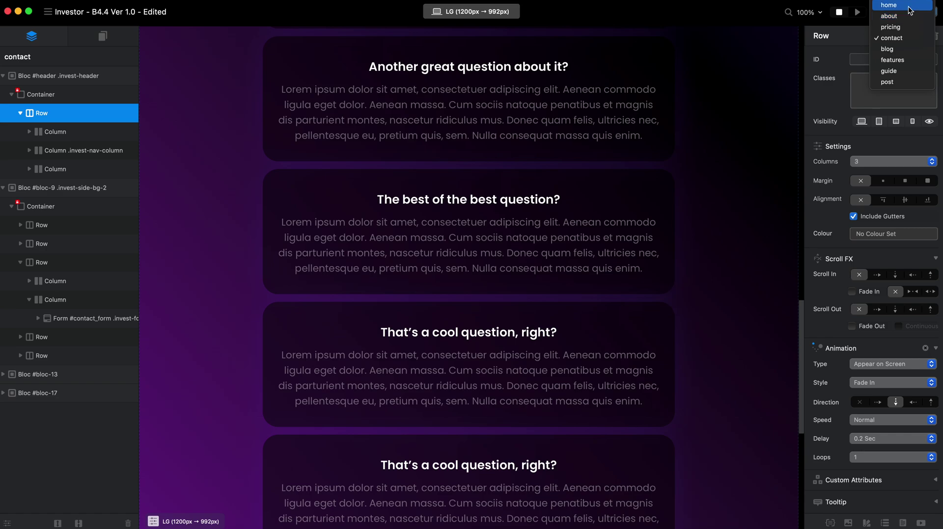
left_click(887, 4)
scroll(558, 178, "down", 8)
scroll(558, 178, "down", 15)
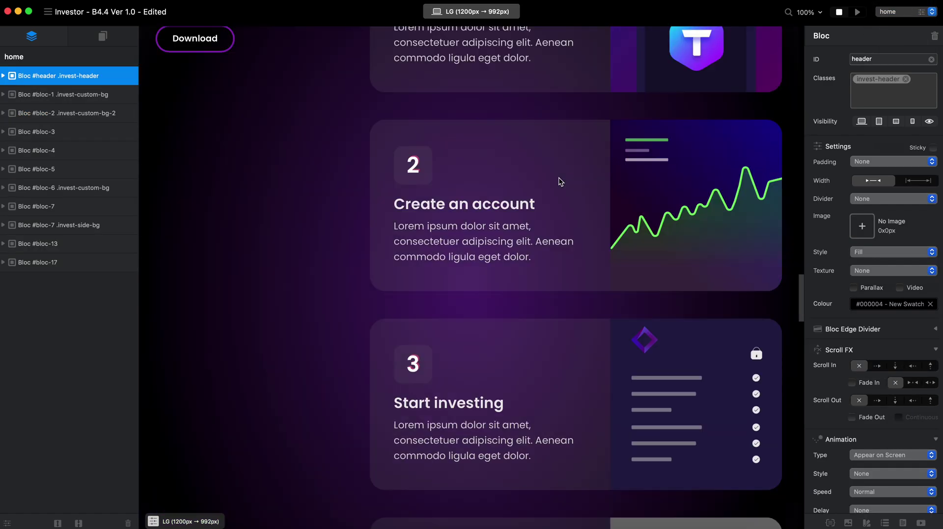
scroll(555, 189, "up", 5)
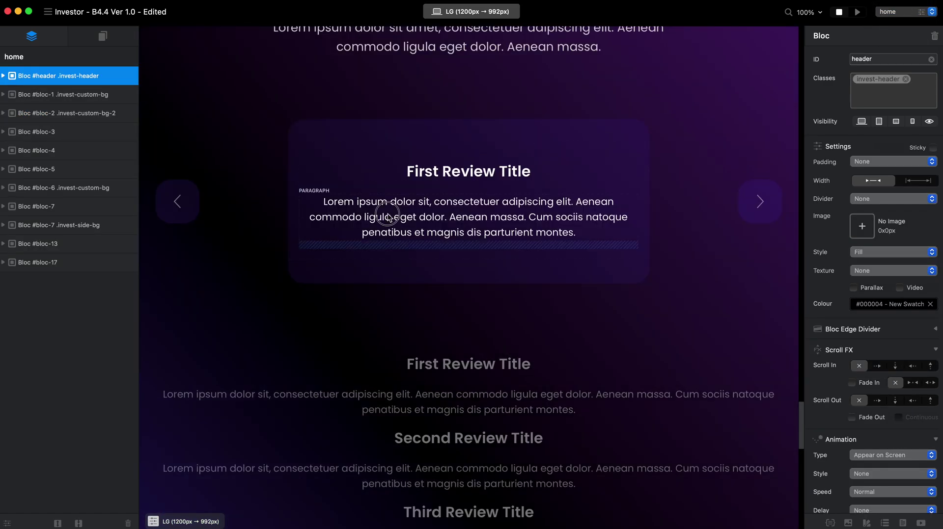
Select the carousel review paragraph, then the lower review list's paragraph, heading and Container Div.
left_click(422, 214)
double_click(423, 214)
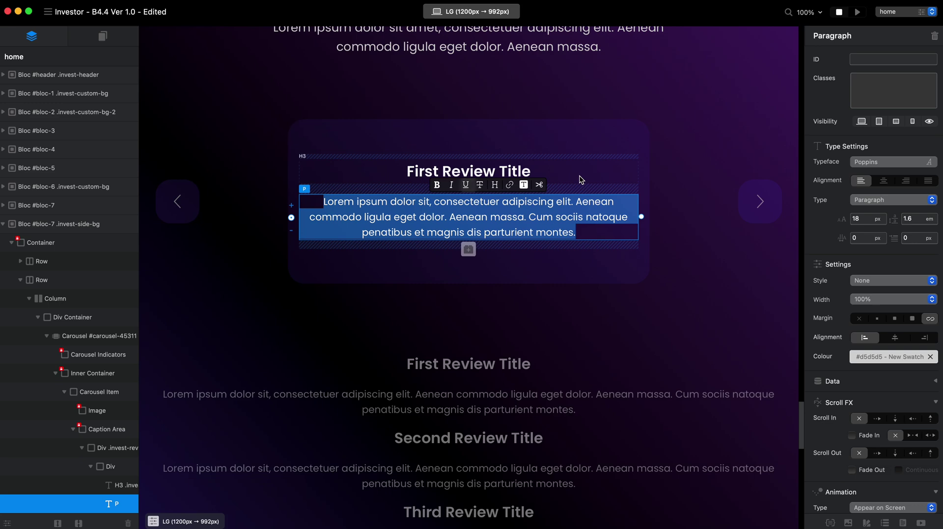
scroll(570, 272, "down", 5)
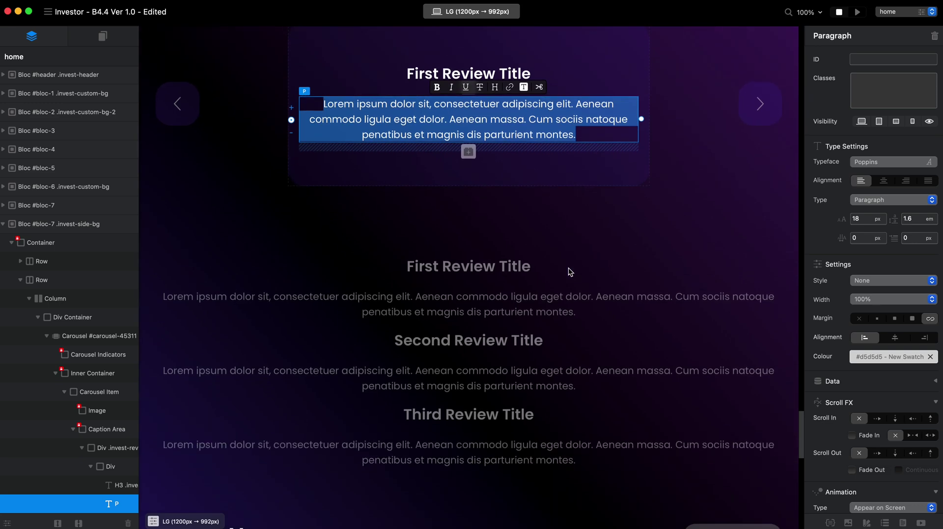
left_click(504, 297)
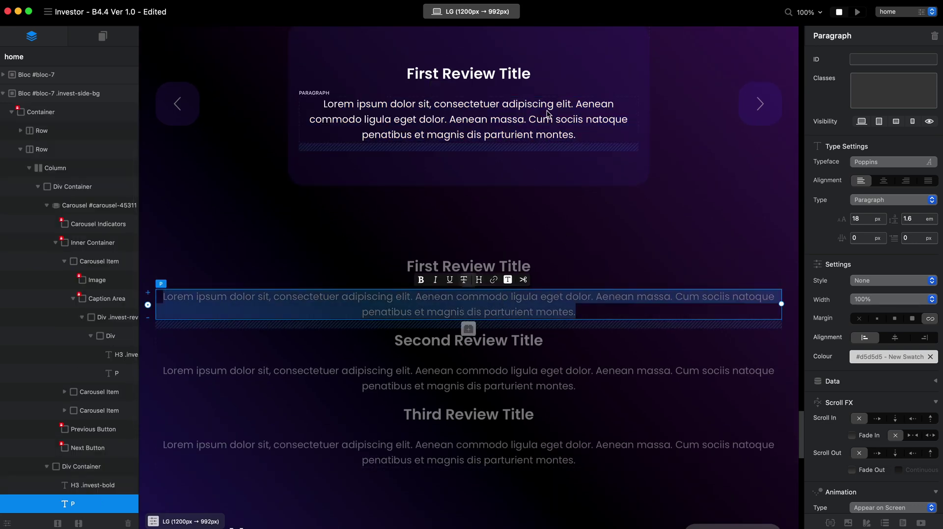
left_click(545, 267)
left_click(566, 305)
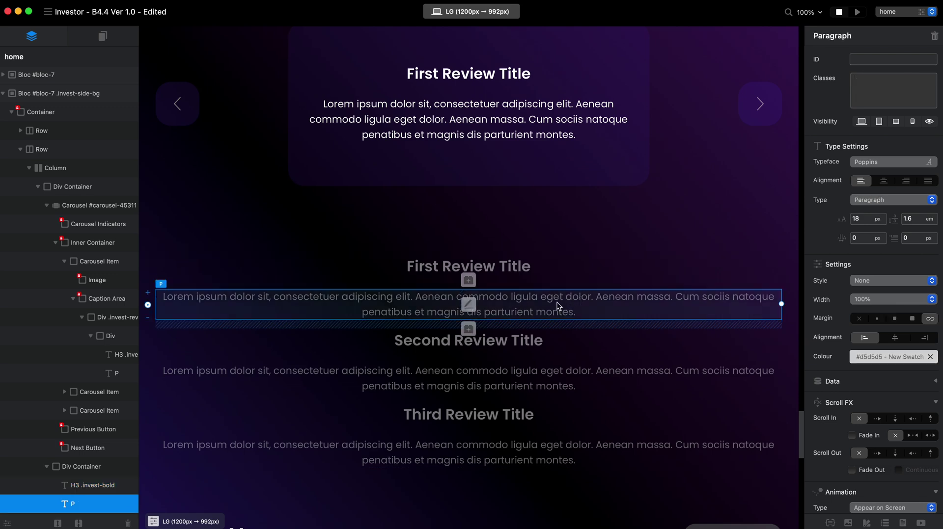
left_click(462, 325)
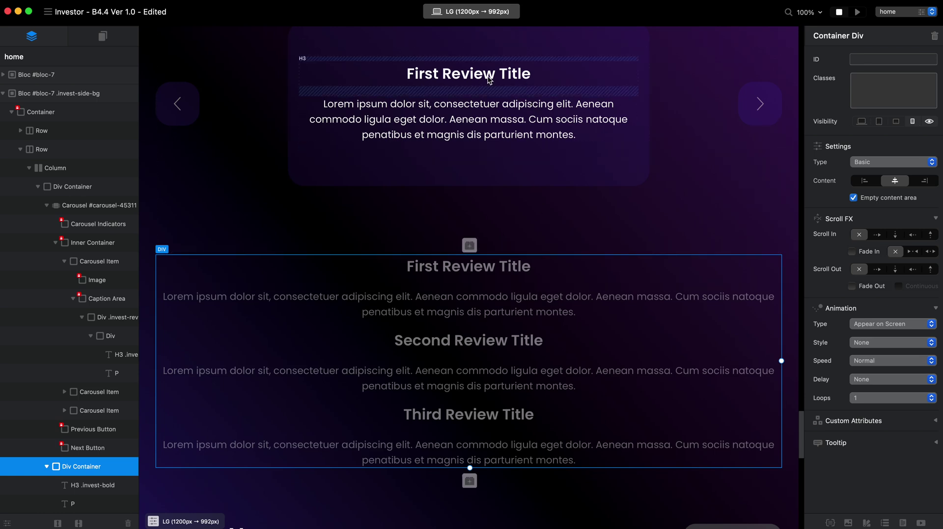
Inspect the review Carousel's settings, then bring Safari forward to the guide's Reviews Section.
left_click(85, 203)
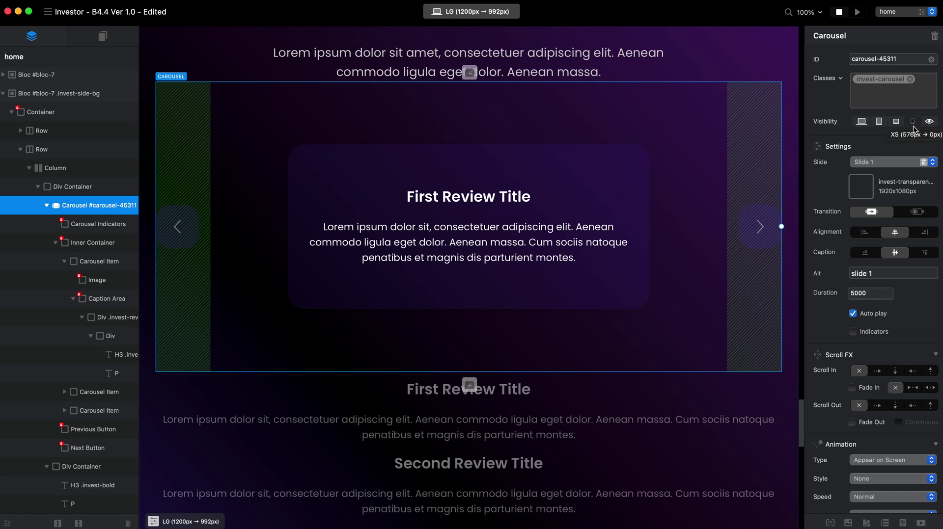
key("ctrl+Up")
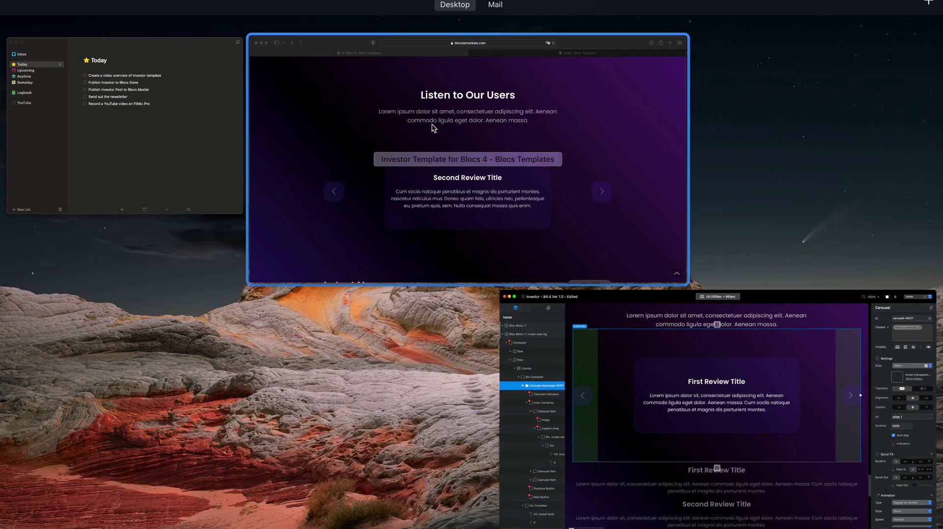
left_click(399, 160)
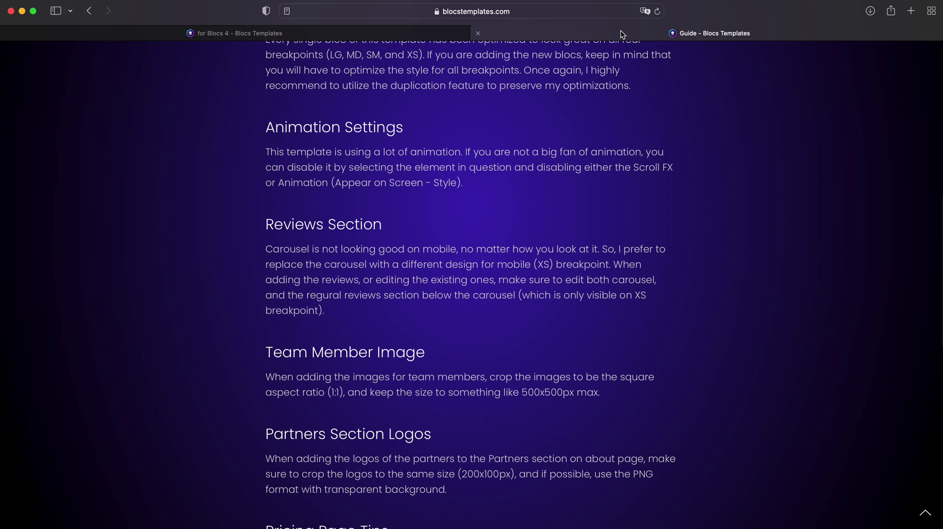
scroll(461, 293, "down", 3)
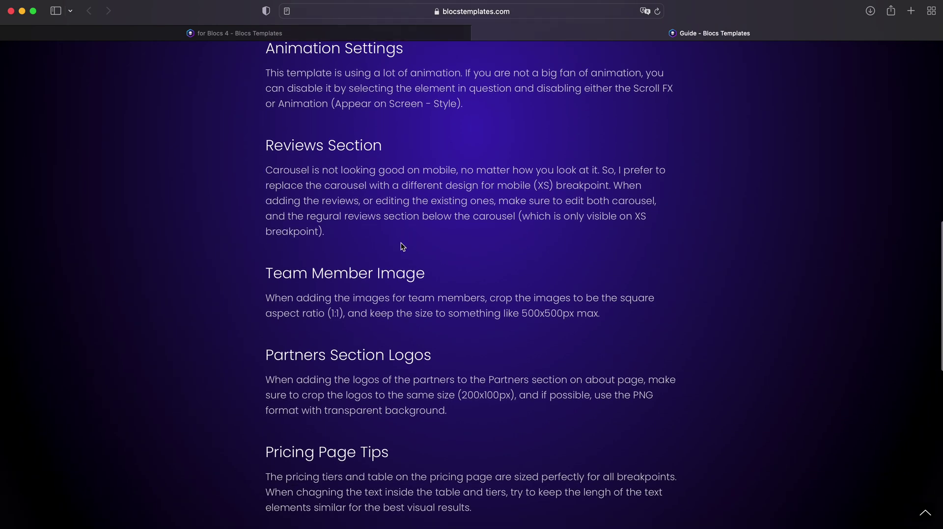
scroll(400, 242, "down", 2)
View the live template's About page down to Our Team Members, then return to Blocs.
left_click(365, 36)
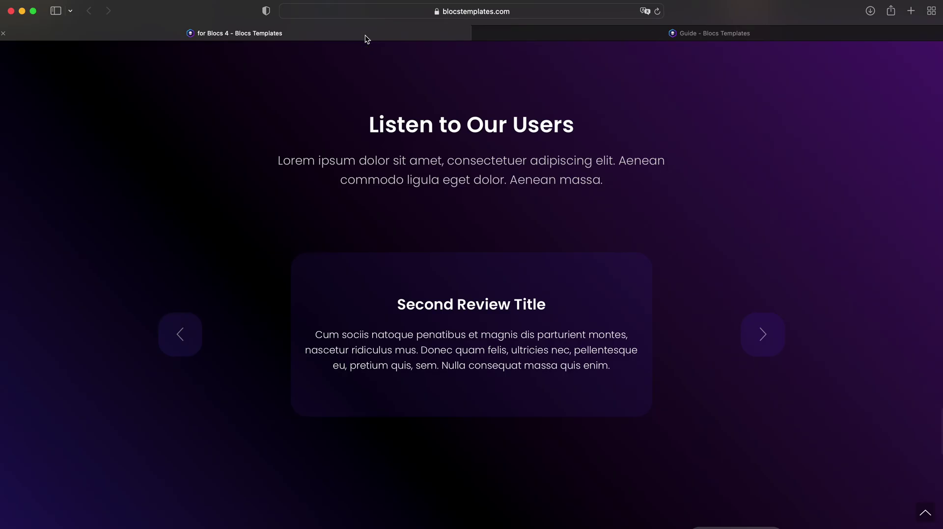
scroll(392, 103, "up", 15)
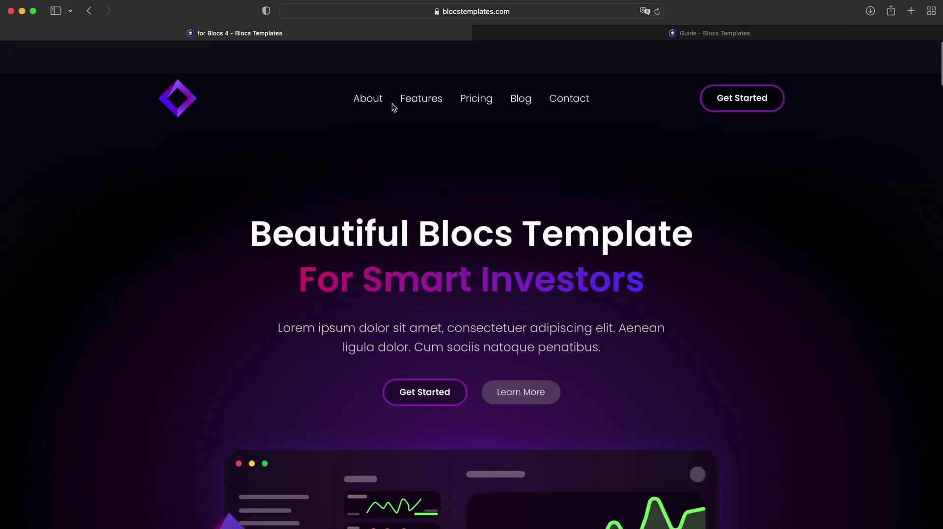
left_click(376, 68)
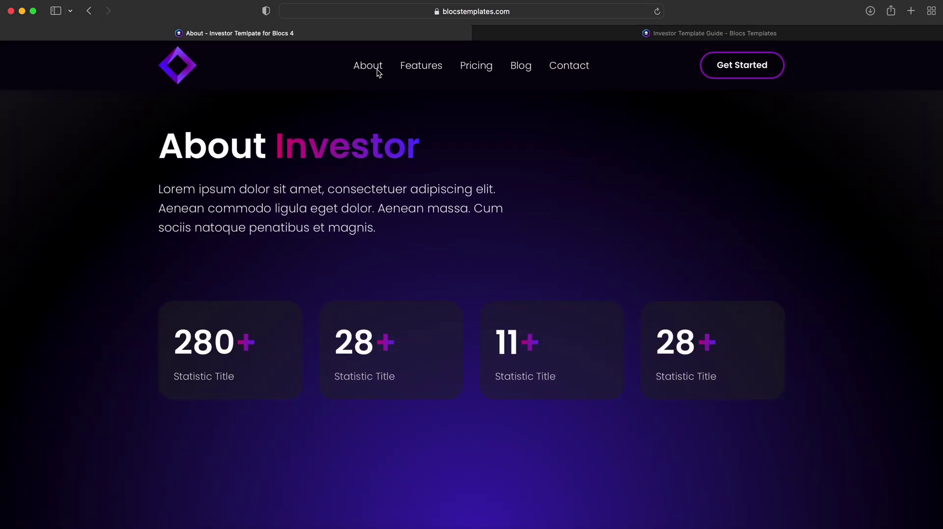
scroll(376, 69, "down", 20)
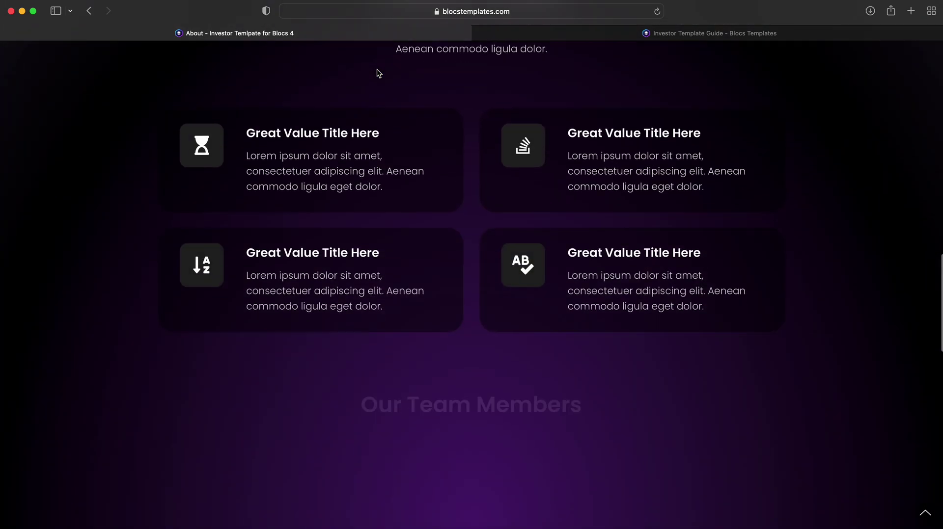
scroll(376, 68, "down", 7)
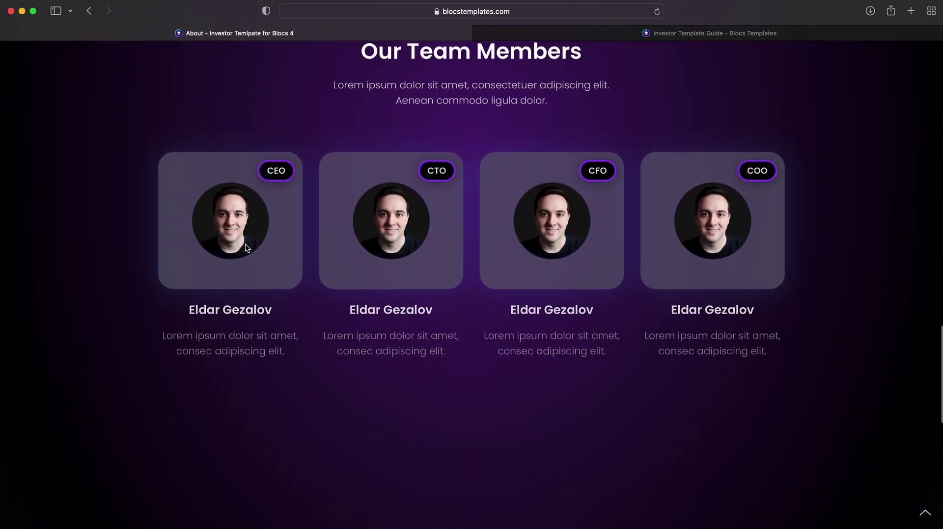
scroll(548, 282, "down", 5)
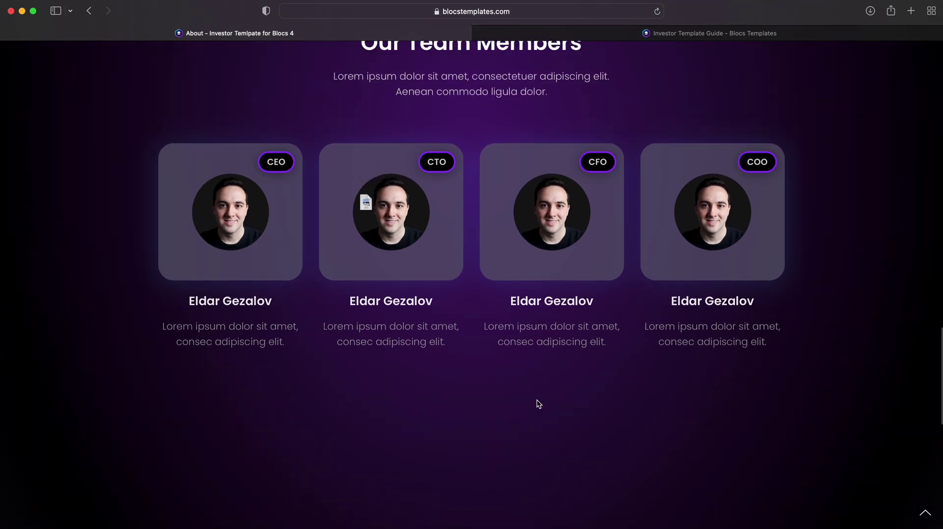
left_click(538, 527)
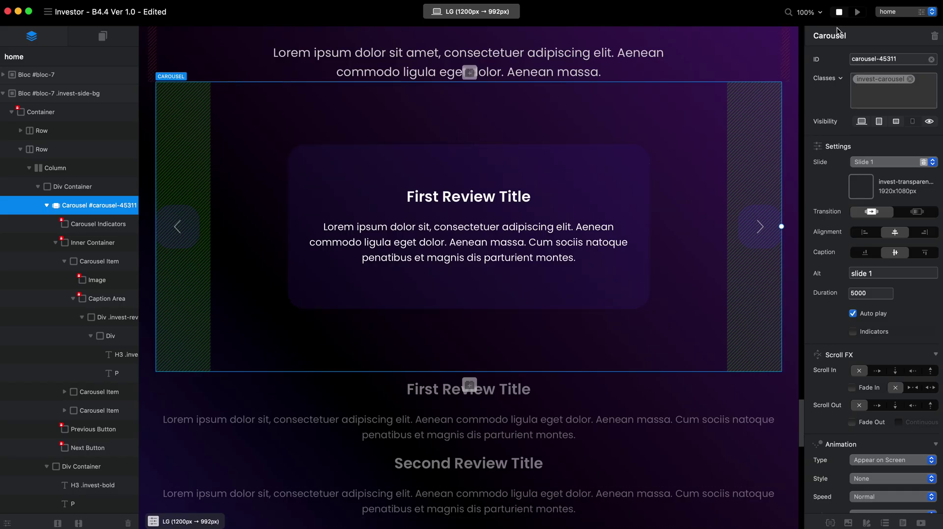
Open the about page and select the CTO card's 2800x2800px team photo.
left_click(896, 12)
left_click(896, 24)
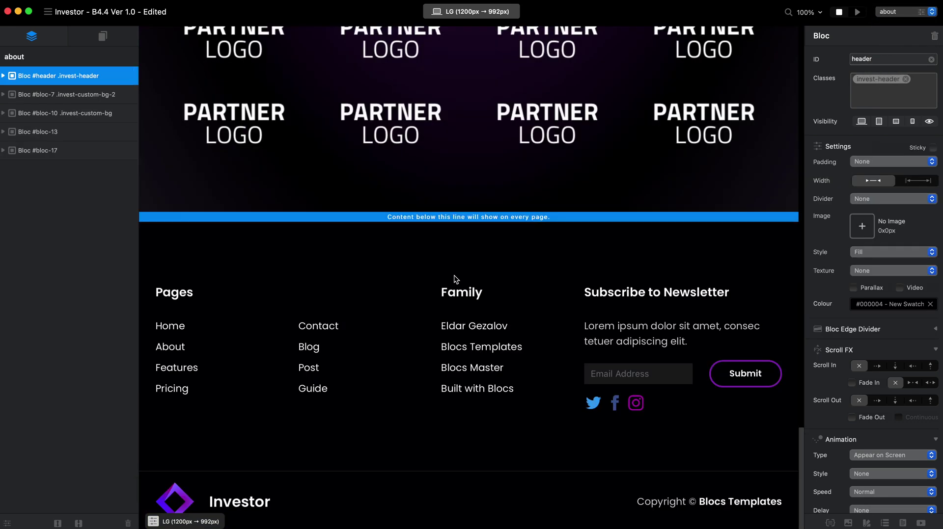
scroll(454, 275, "up", 10)
scroll(453, 275, "down", 5)
left_click(396, 289)
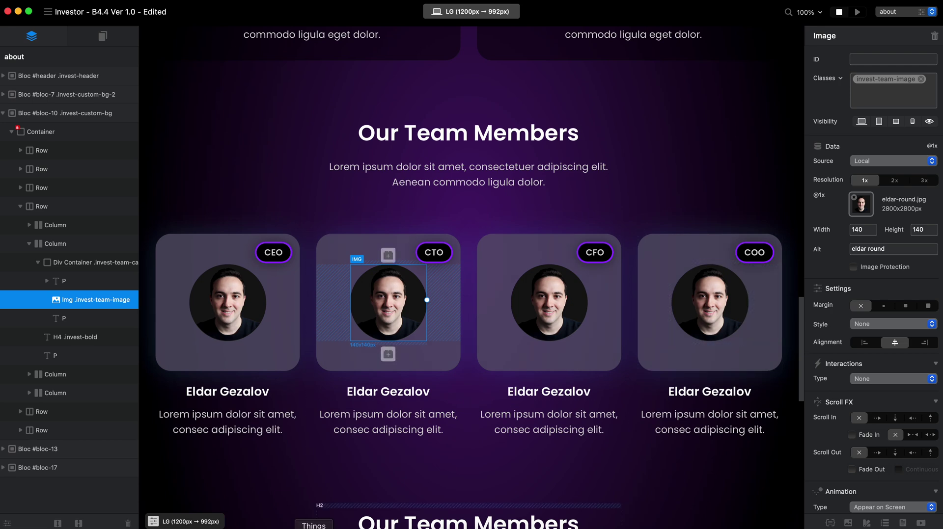
Highlight the guide's recommended 500x500px Team Member Image size in the Investor Template Guide.
key("super+Tab")
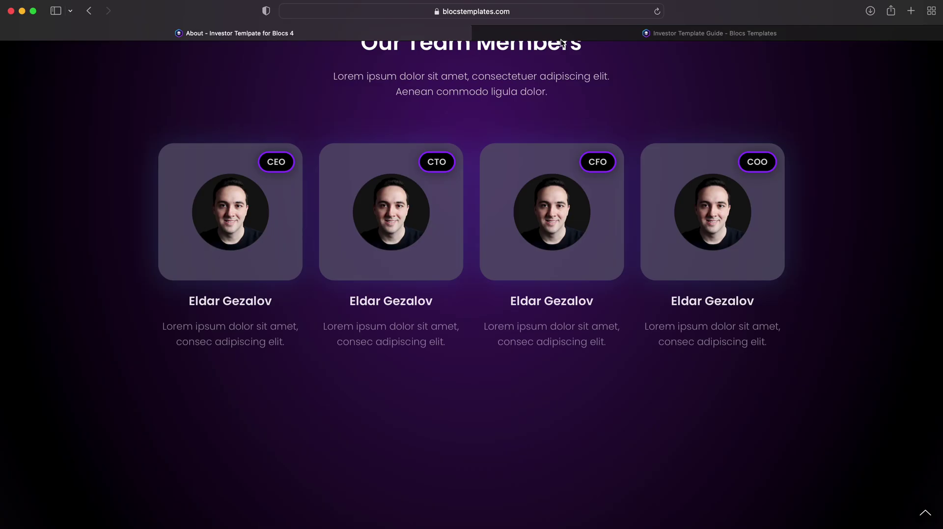
left_click(597, 33)
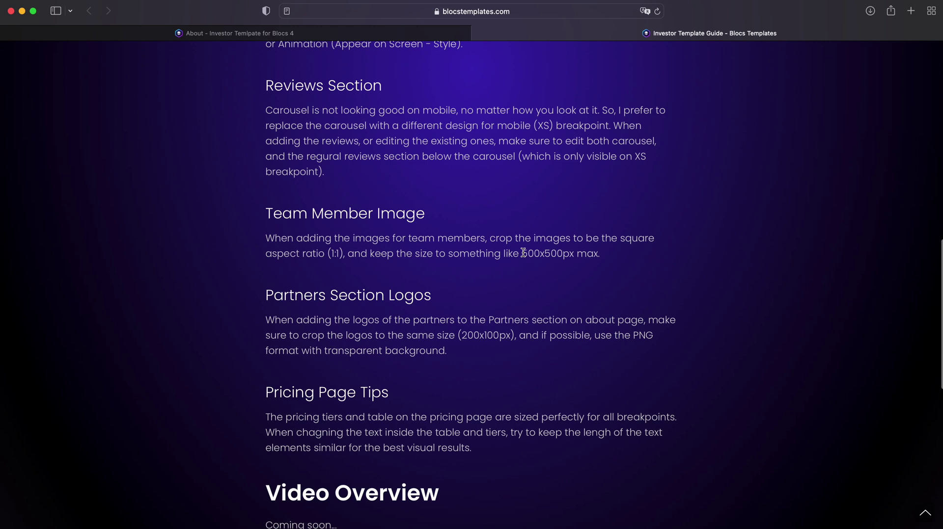
left_click_drag(521, 253, 572, 253)
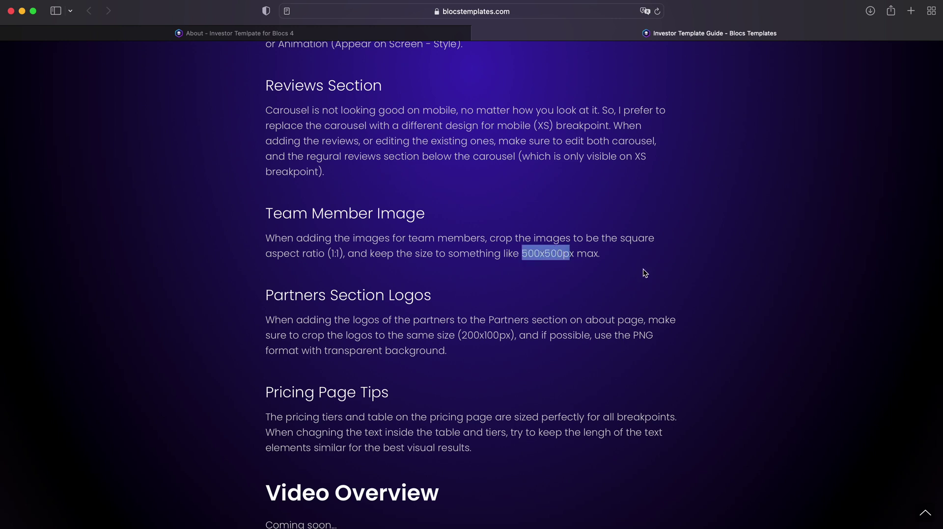
left_click(595, 262)
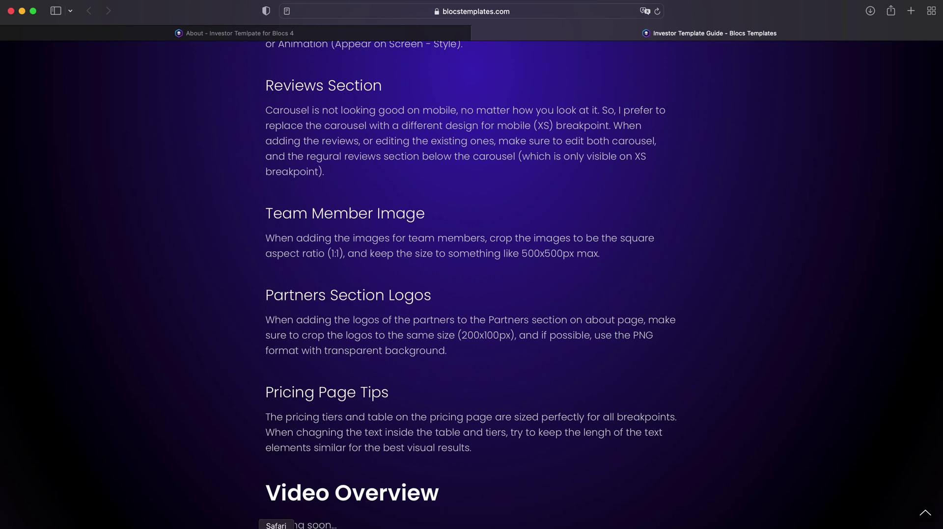
left_click(537, 526)
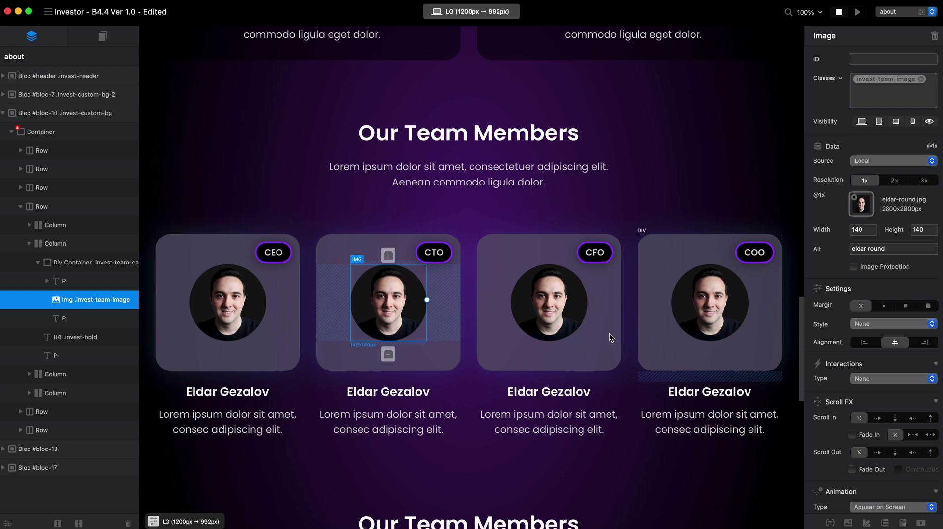
left_click(868, 212)
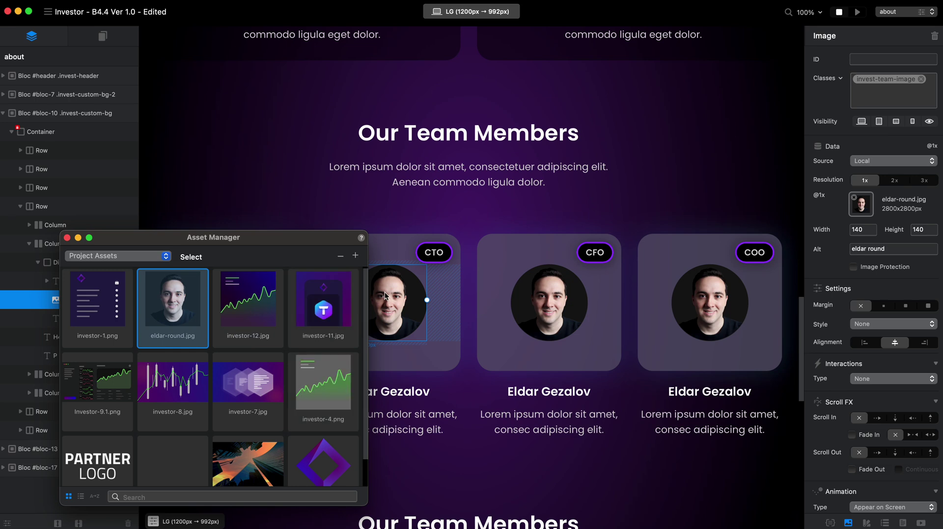
left_click(248, 378)
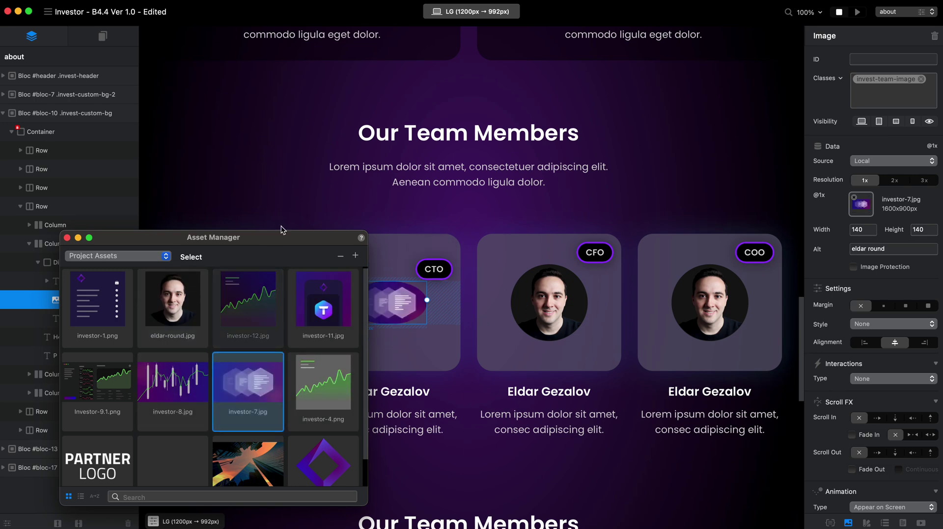
left_click_drag(274, 240, 778, 147)
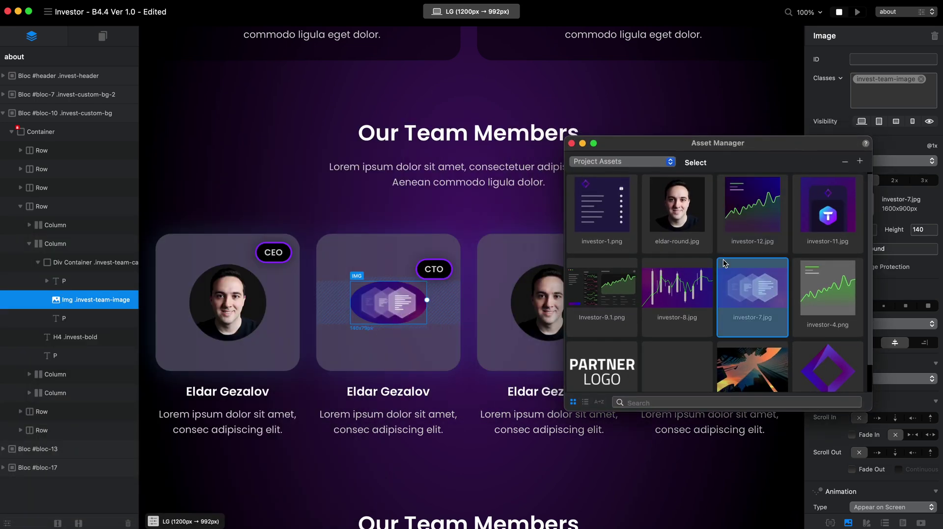
left_click(618, 290)
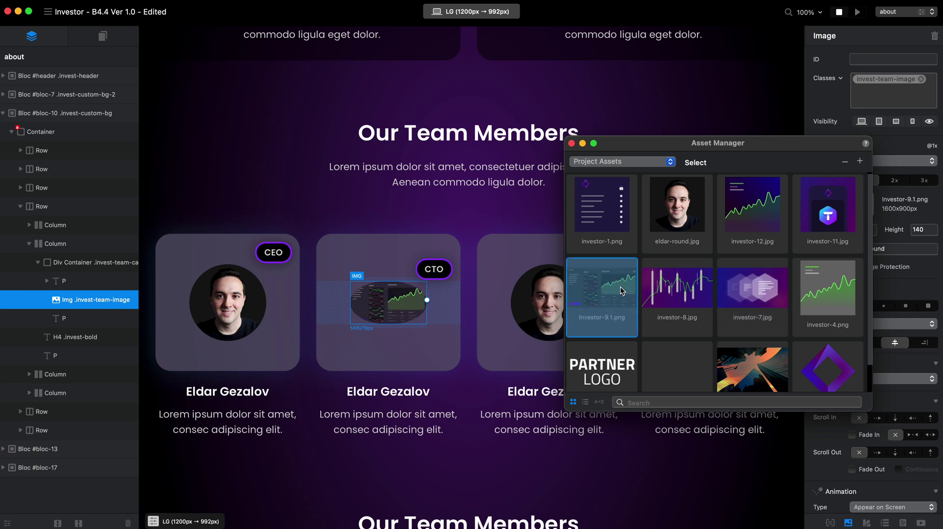
left_click(626, 219)
left_click(649, 281)
left_click(582, 224)
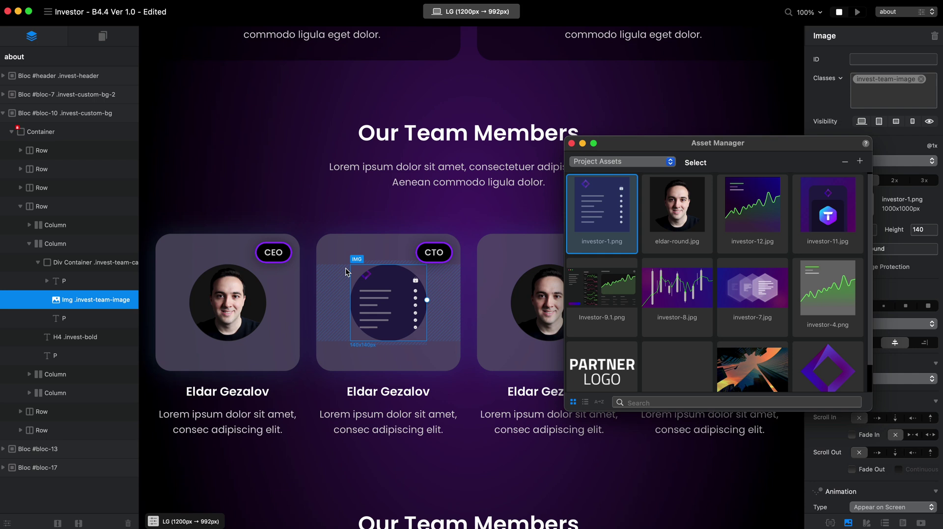
left_click(685, 213)
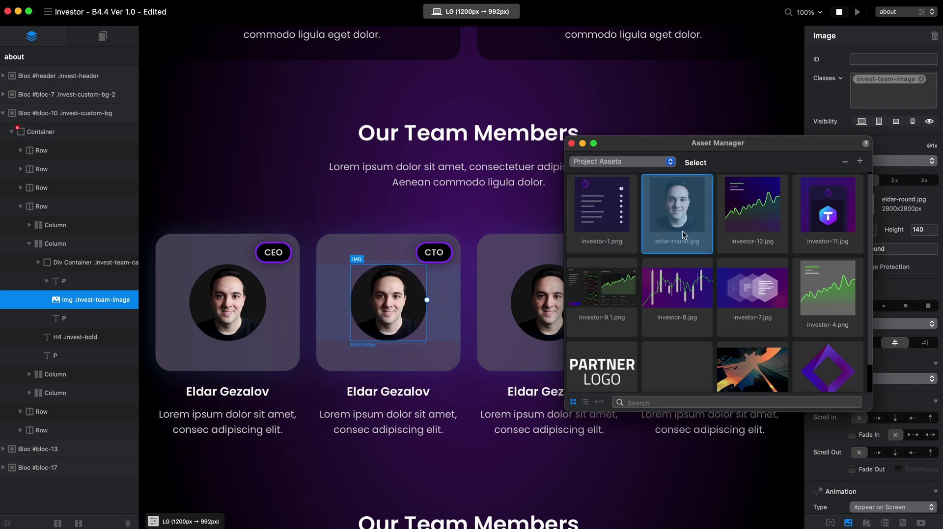
left_click(571, 143)
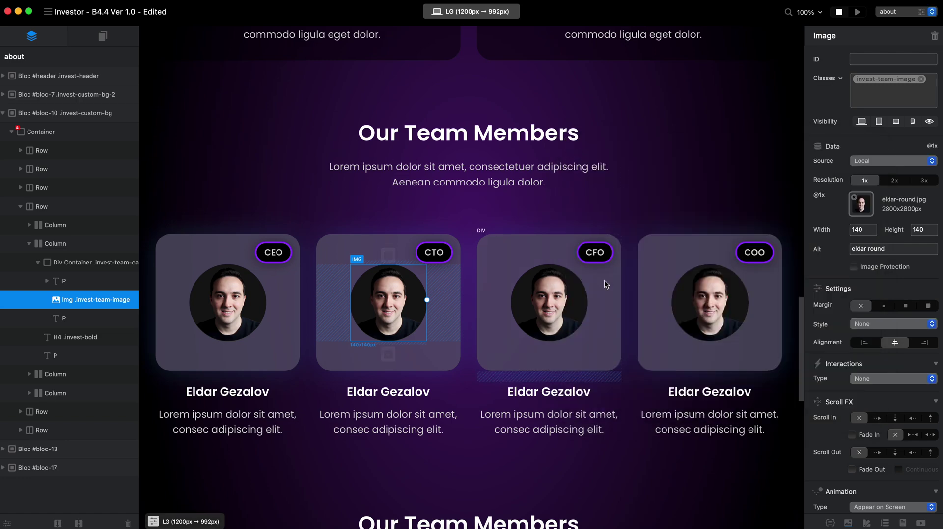
key("ctrl+Up")
Bring Safari forward and scroll the About preview's team cards and partner logos.
left_click(589, 278)
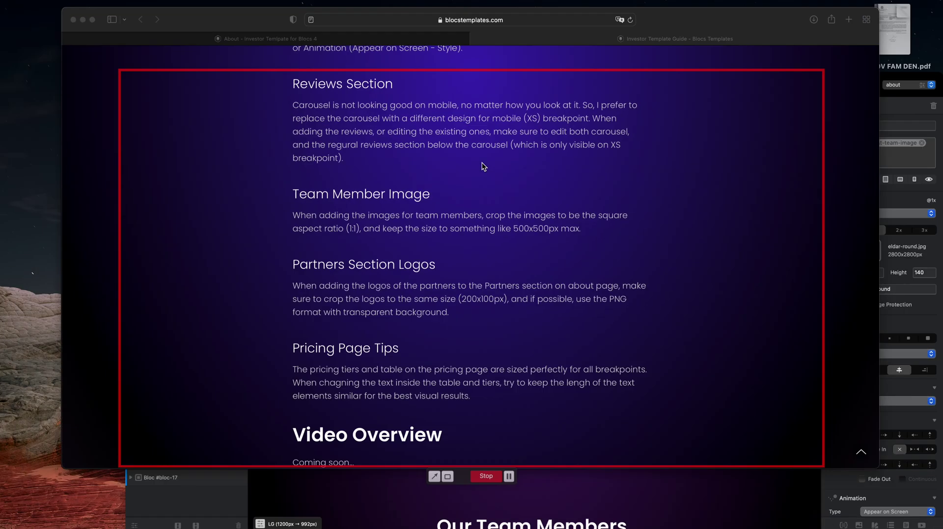
scroll(350, 263, "down", 2)
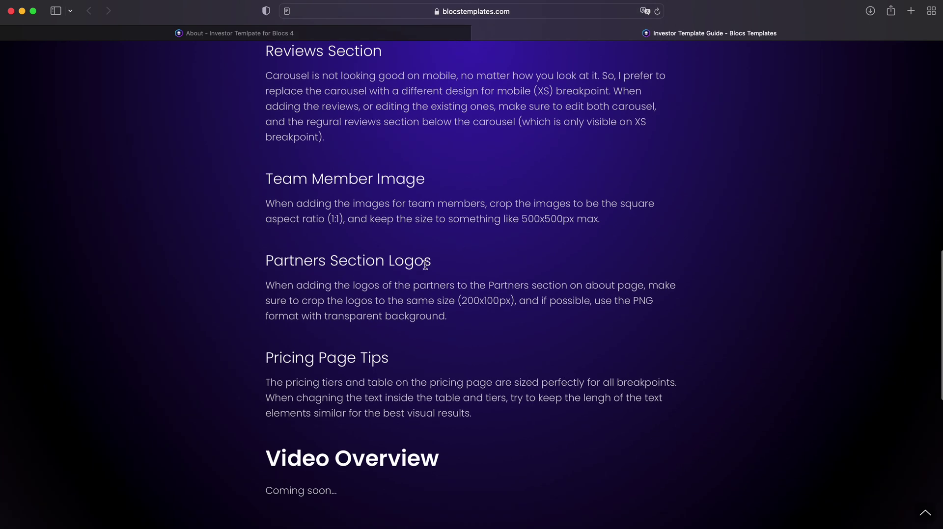
left_click(400, 34)
scroll(452, 182, "down", 10)
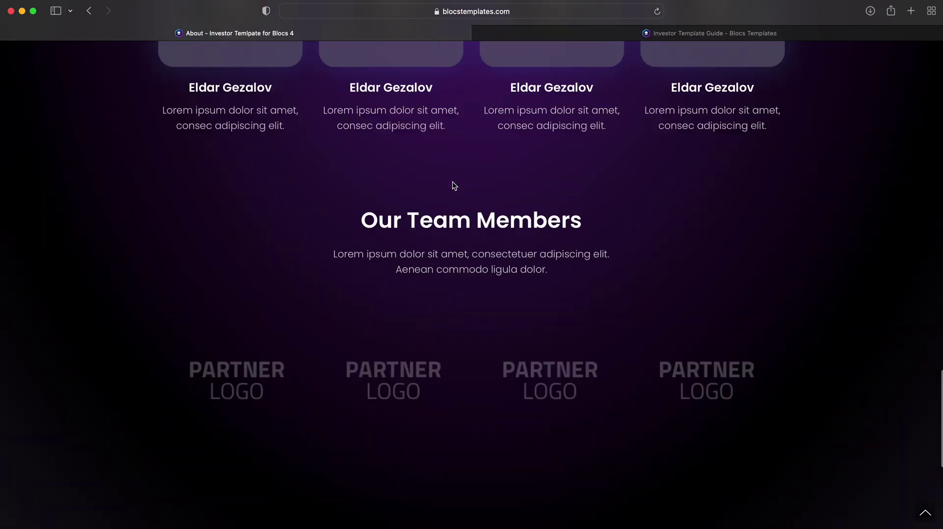
scroll(452, 183, "up", 10)
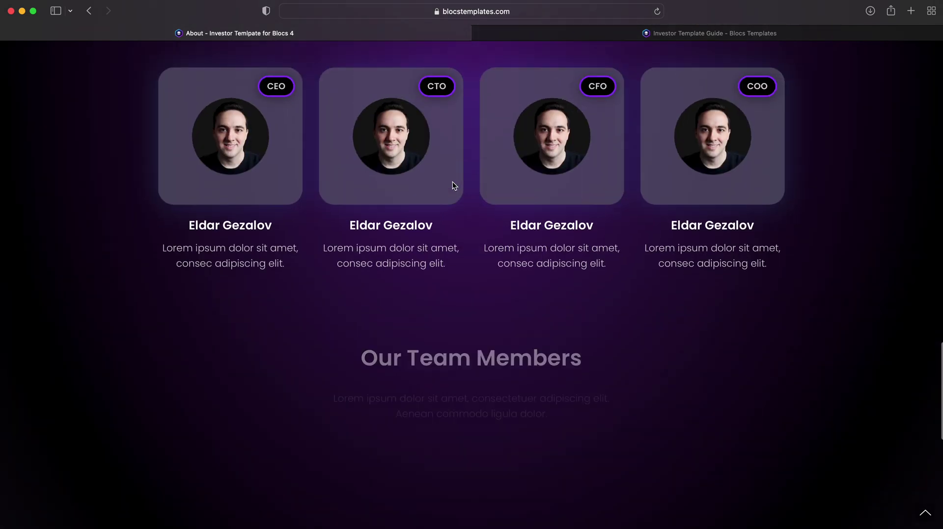
scroll(454, 186, "up", 4)
left_click_drag(356, 115, 539, 122)
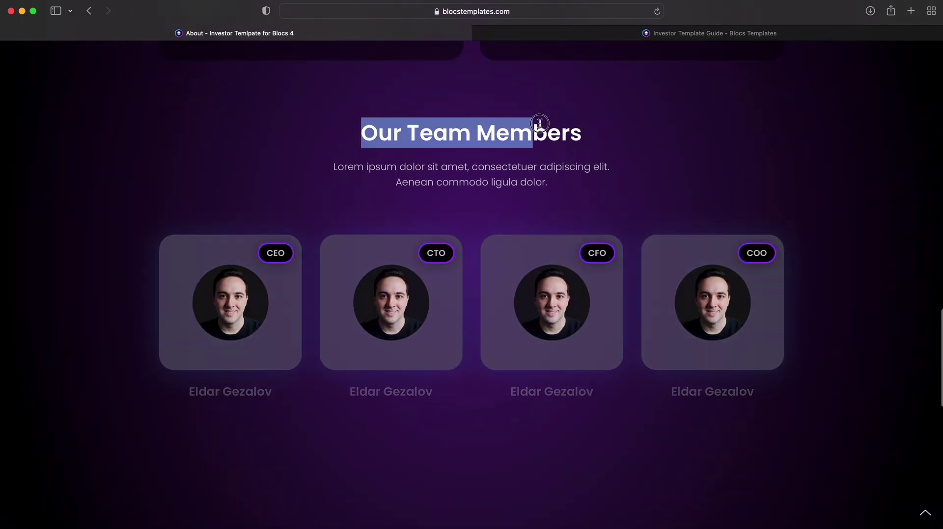
left_click(533, 122)
scroll(450, 286, "down", 7)
scroll(430, 332, "down", 5)
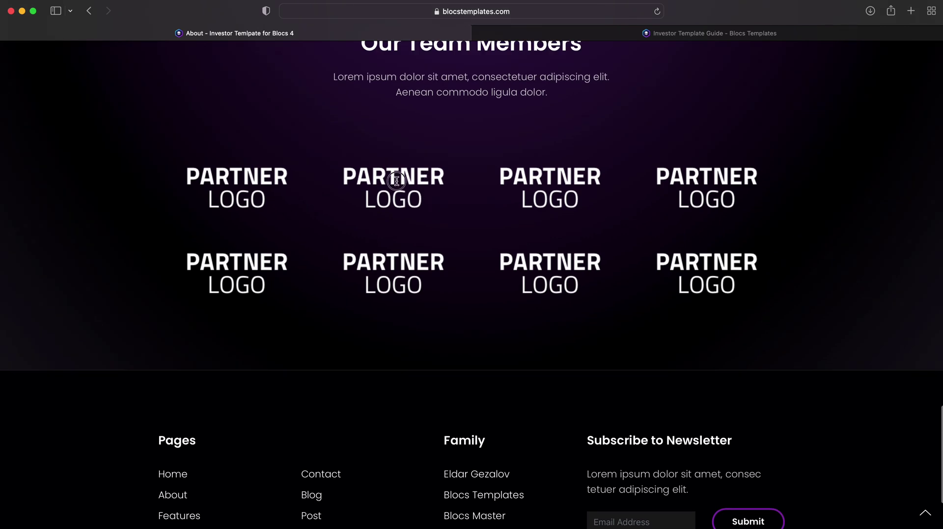
left_click(345, 170)
left_click(538, 526)
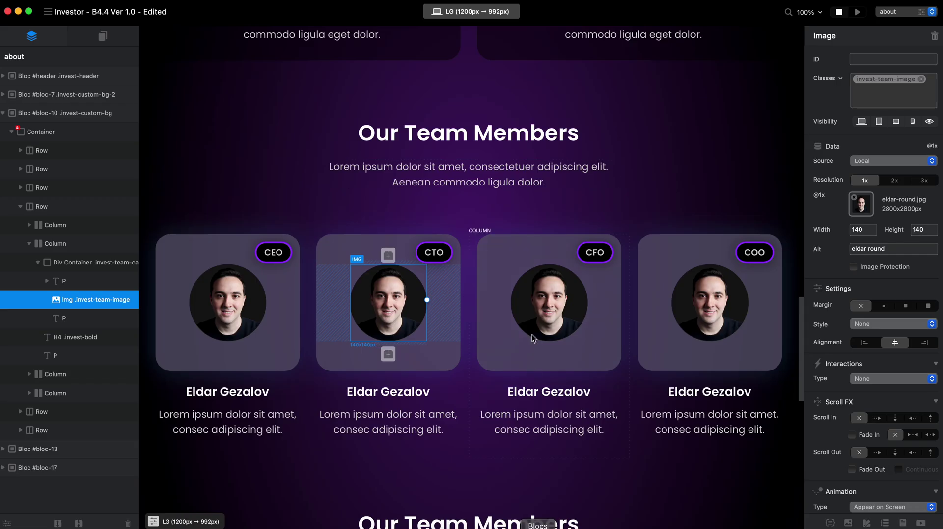
scroll(532, 334, "down", 10)
scroll(532, 337, "up", 1)
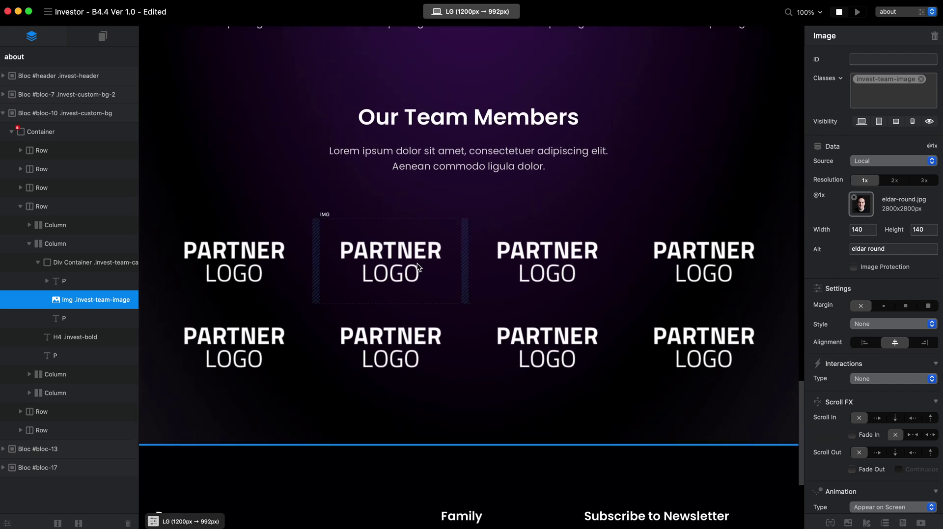
left_click(419, 253)
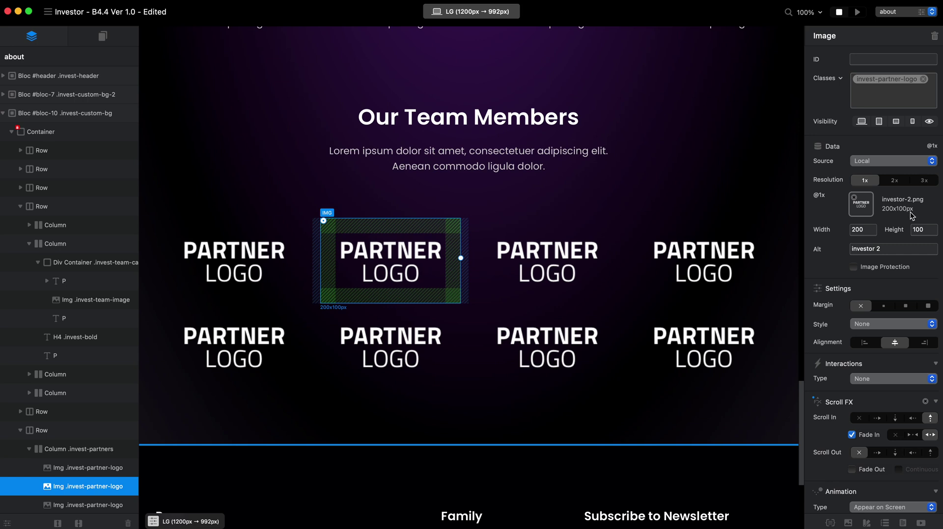
left_click(521, 261)
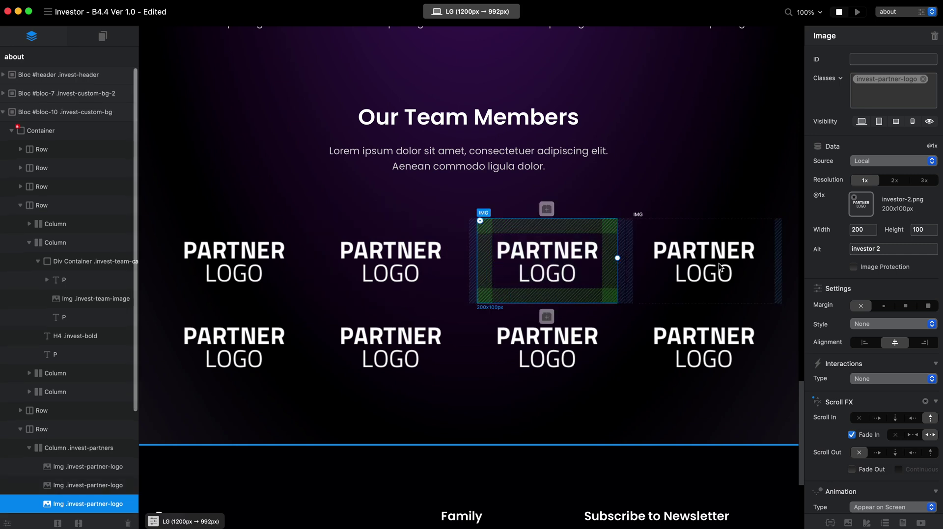
key("Right")
left_click(546, 253)
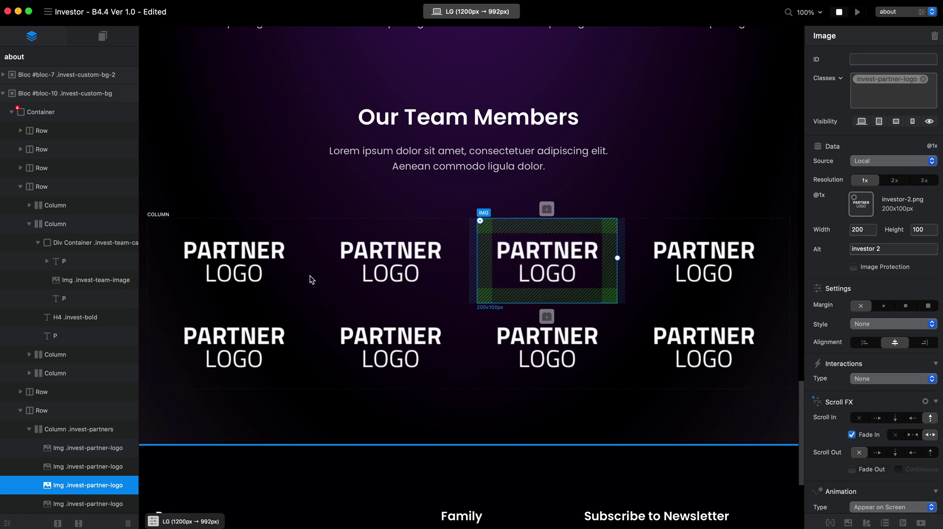
left_click(471, 11)
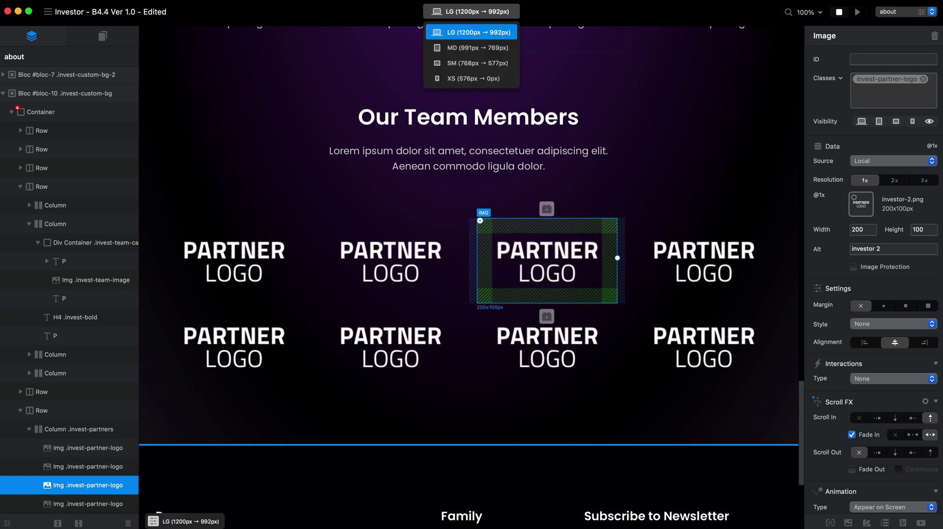
left_click(475, 48)
left_click(476, 62)
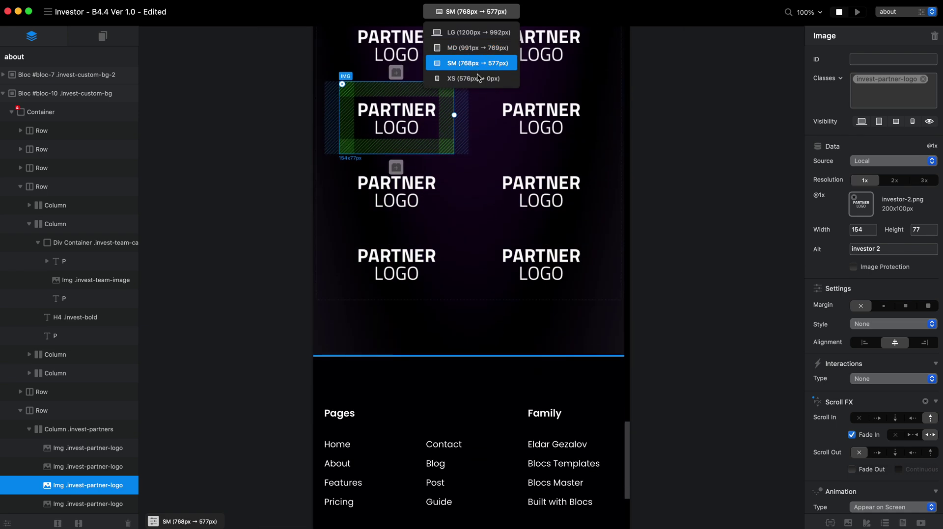
left_click(473, 78)
left_click(481, 33)
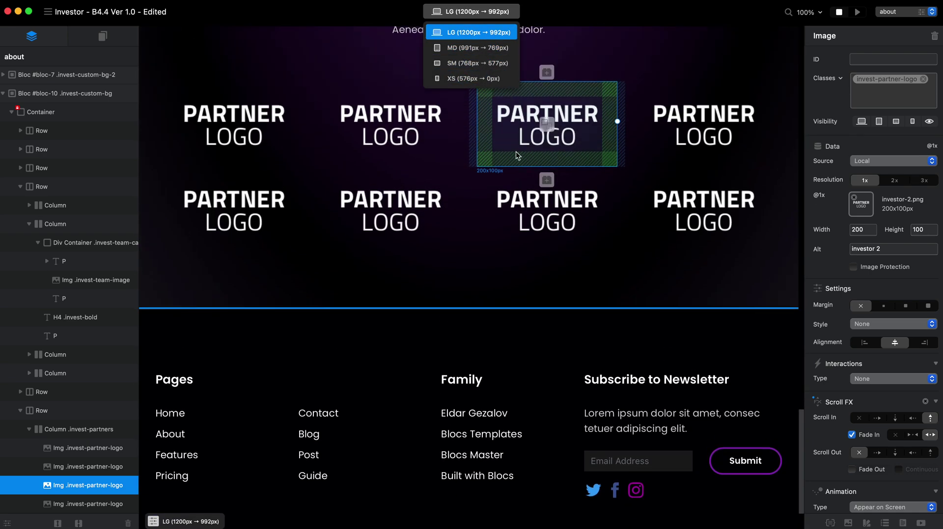
left_click(547, 137)
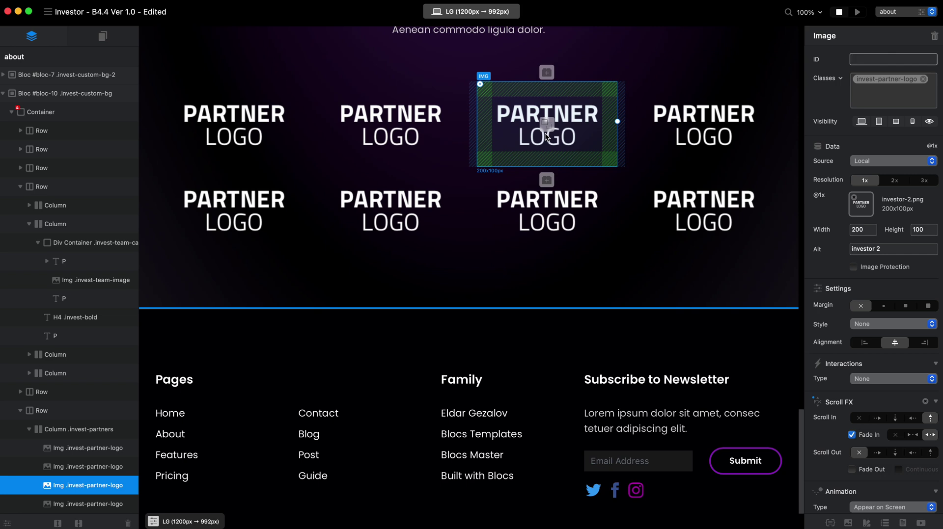
scroll(546, 137, "up", 5)
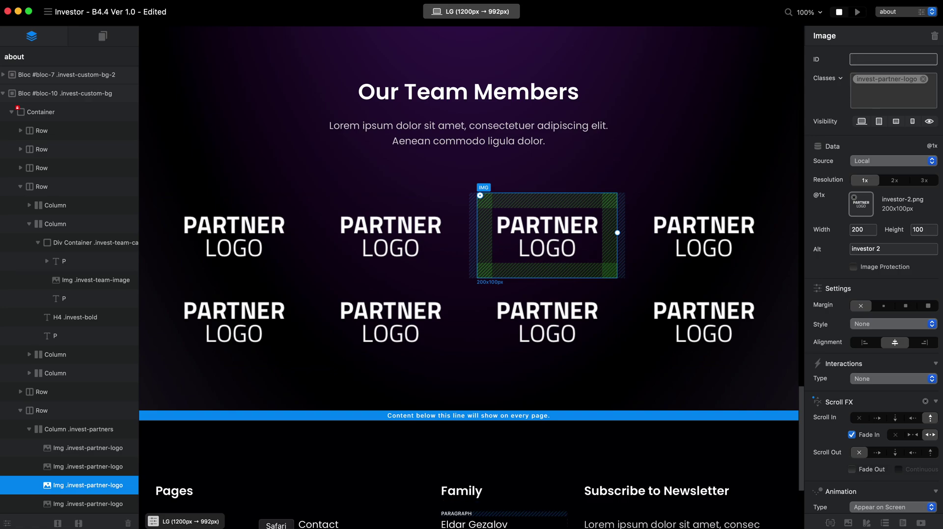
Bring Safari forward and scroll through the Investor Template Guide page.
left_click(284, 522)
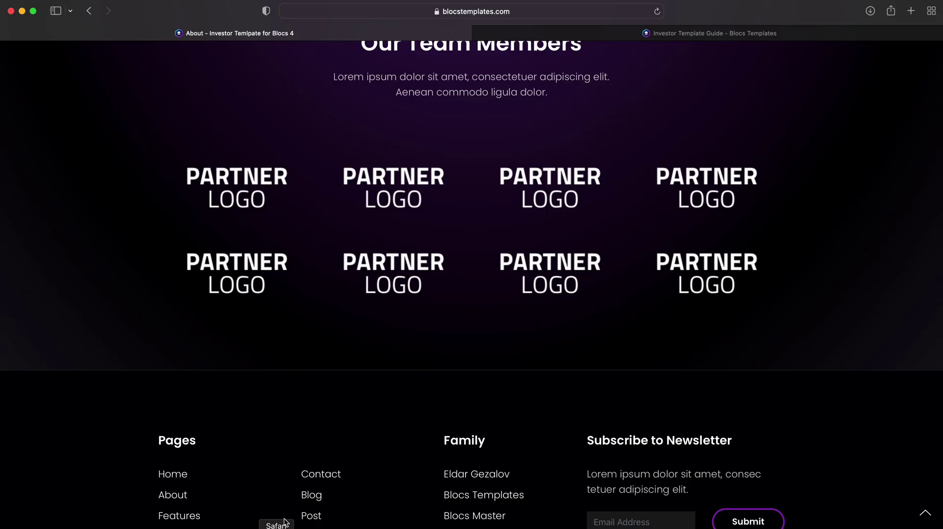
left_click(636, 33)
scroll(455, 234, "down", 1)
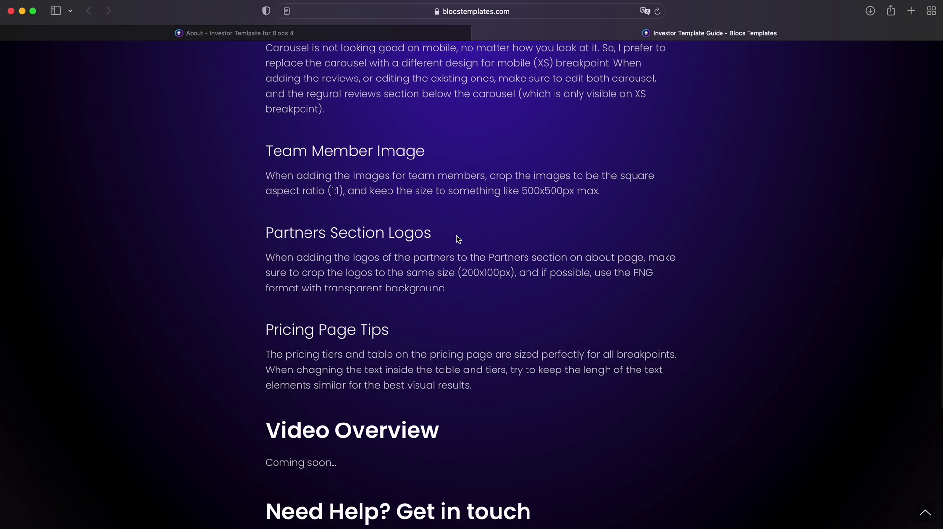
scroll(390, 322, "down", 1)
scroll(389, 322, "down", 1)
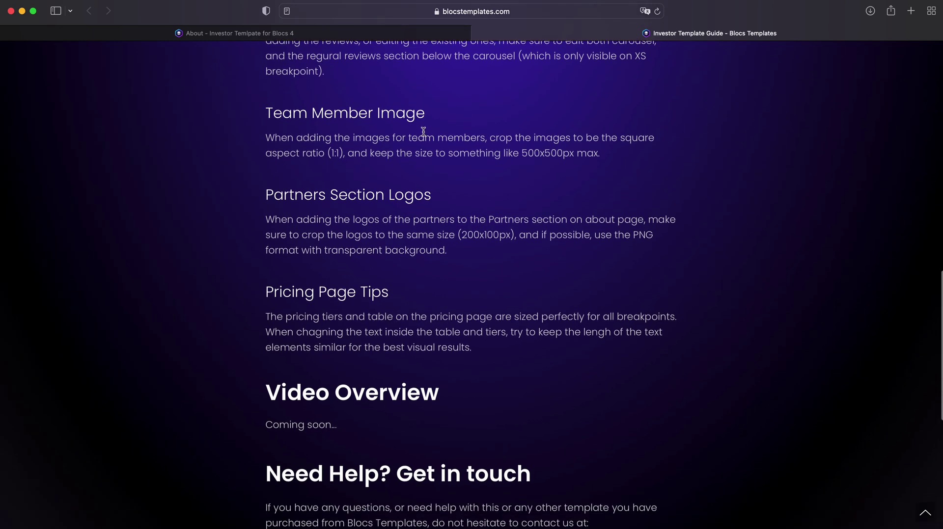
Preview the live Pricing page, then return to Blocs to pick the pricing page.
left_click(366, 34)
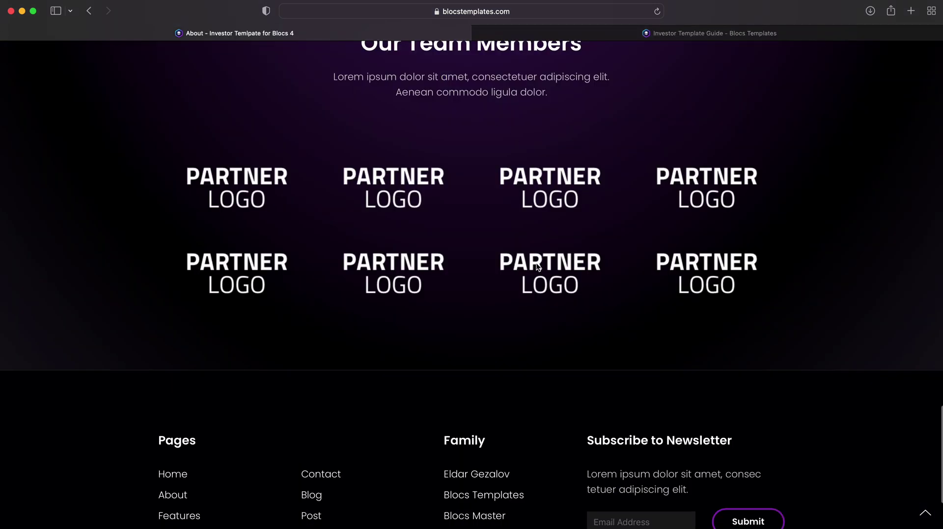
scroll(538, 267, "up", 10)
scroll(537, 267, "up", 5)
left_click(477, 66)
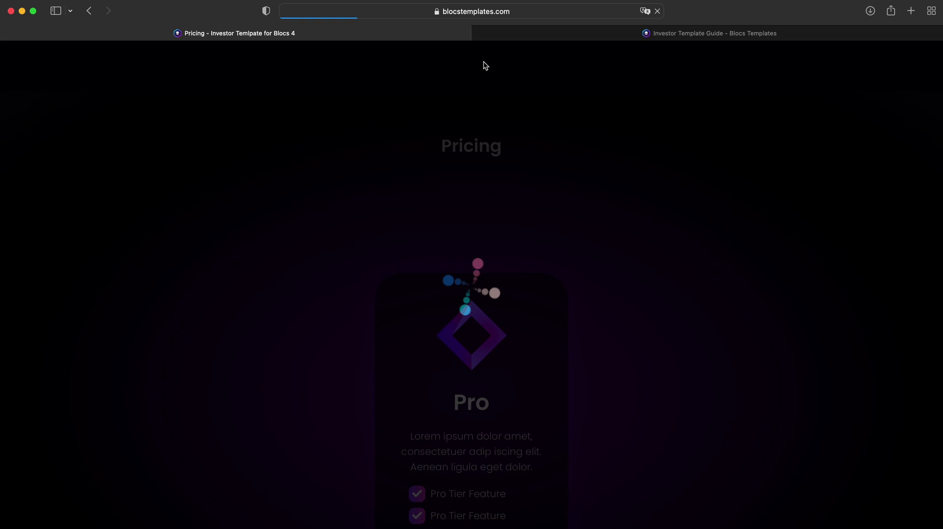
scroll(566, 250, "down", 5)
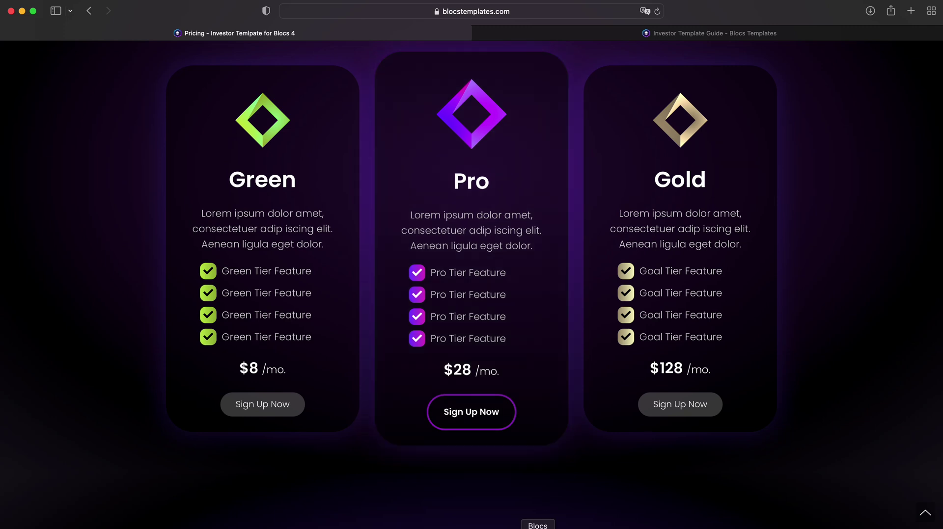
left_click(537, 524)
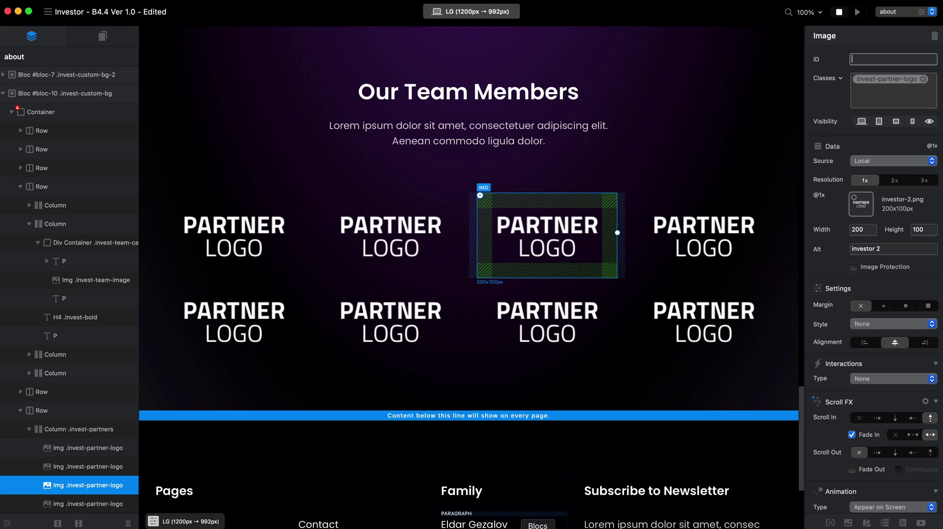
left_click(907, 10)
left_click(898, 28)
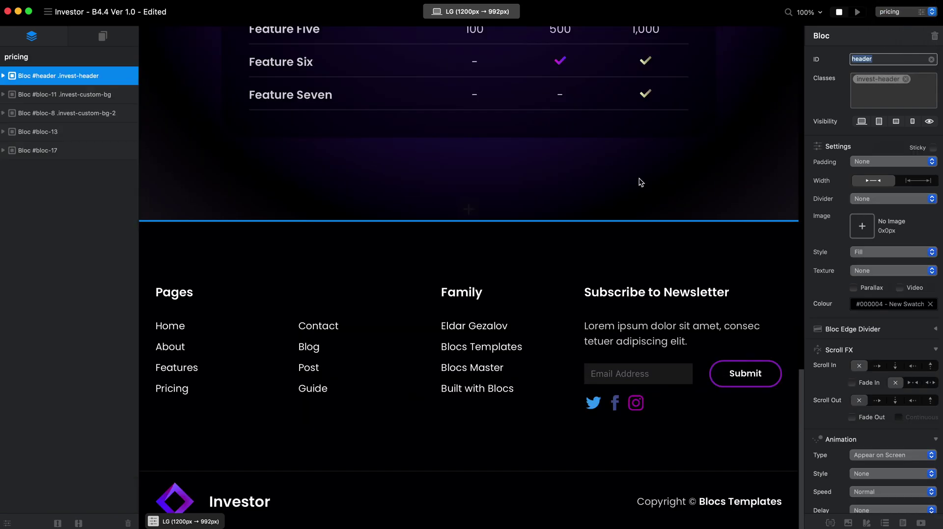
scroll(640, 182, "up", 15)
scroll(646, 232, "down", 5)
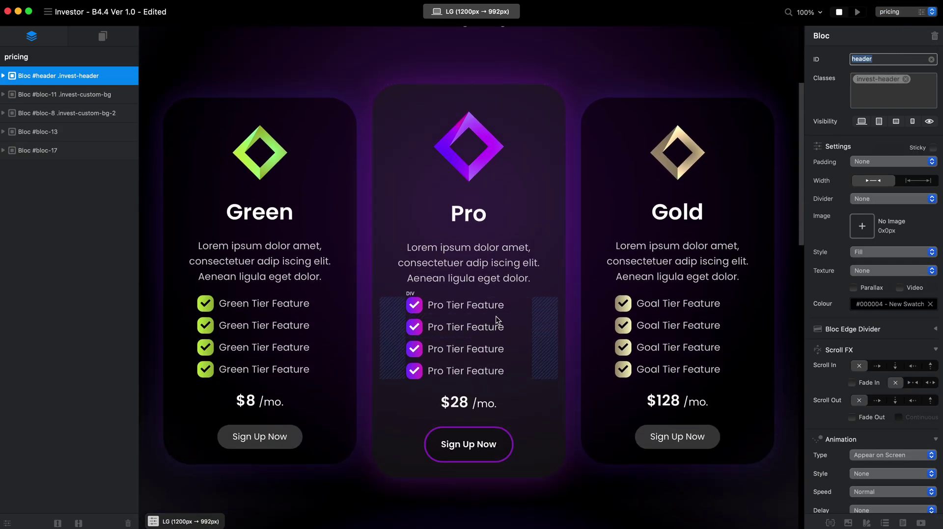
left_click(497, 319)
left_click(508, 323)
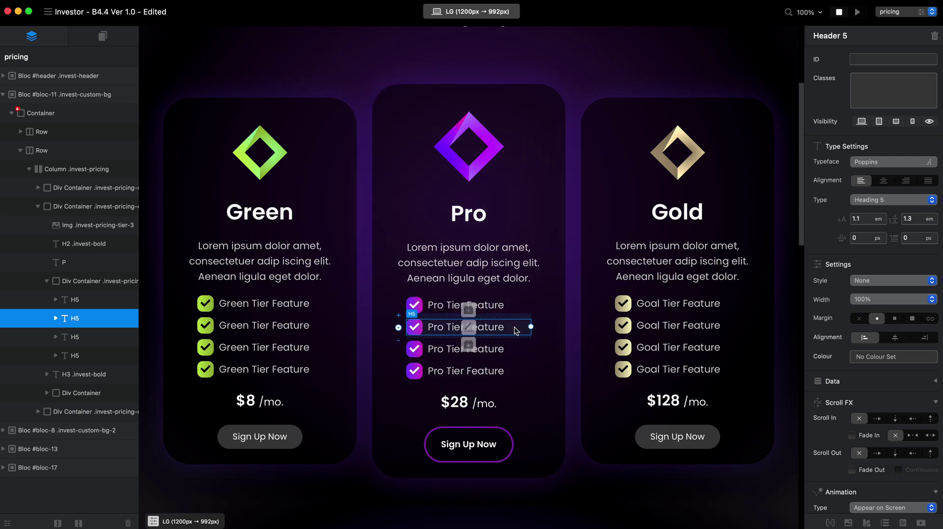
double_click(489, 328)
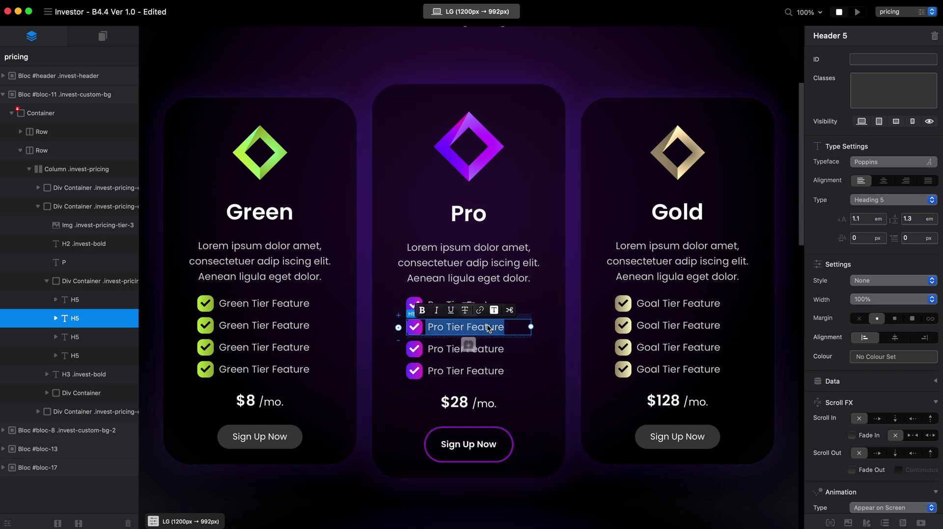
key("Right")
type("Awesome")
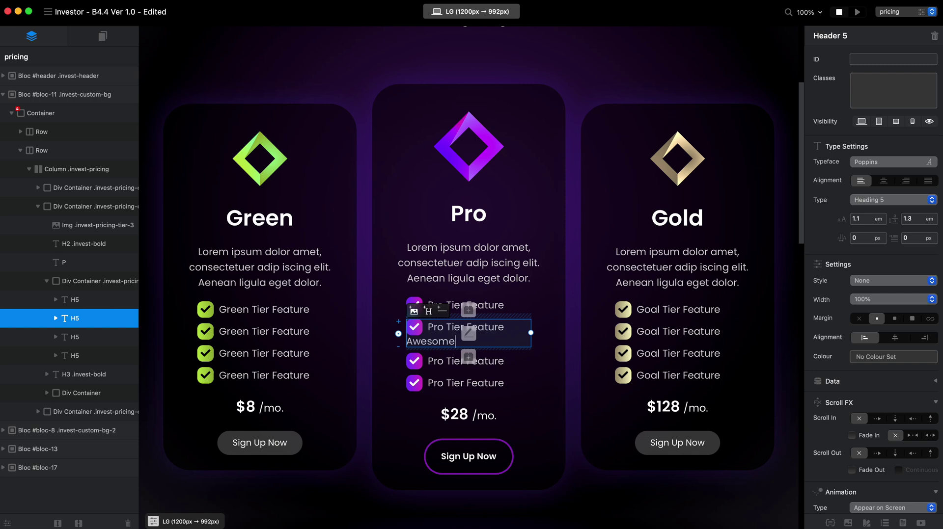
left_click(573, 300)
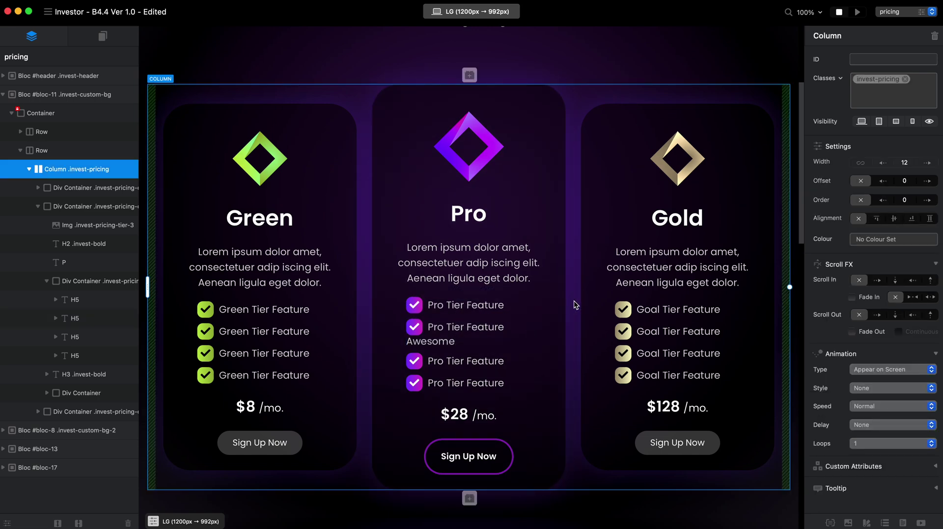
left_click(440, 339)
double_click(441, 339)
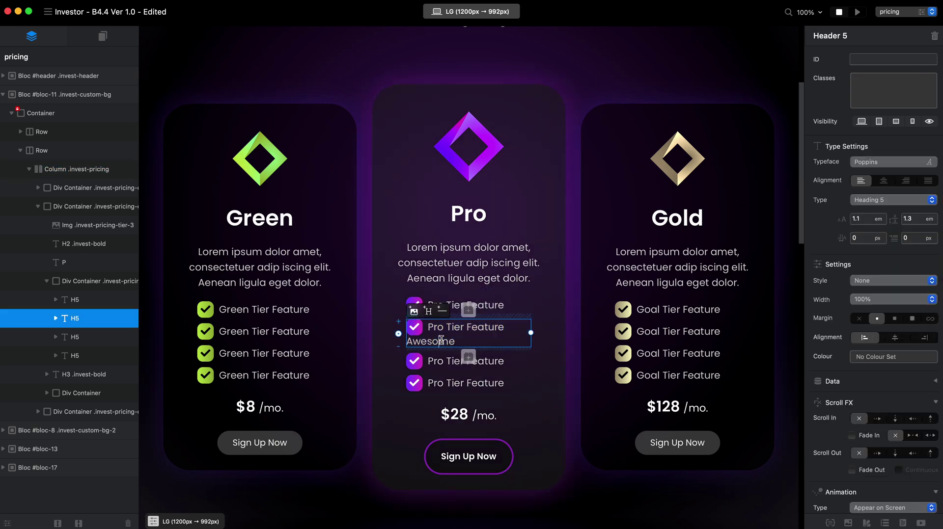
key("super+z")
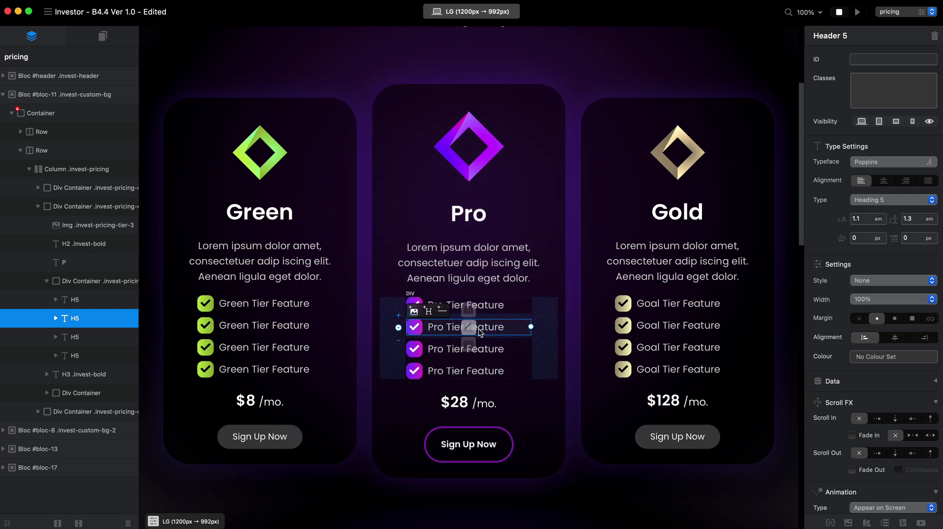
left_click(501, 349)
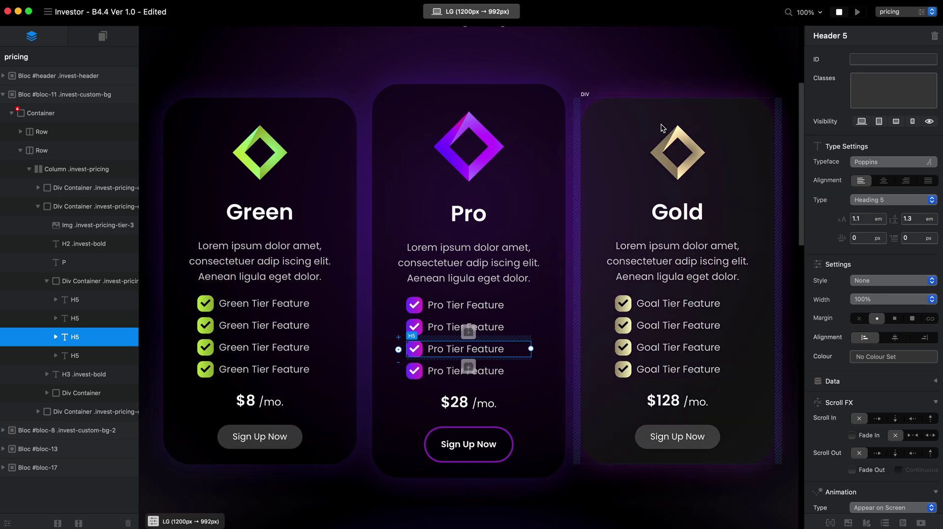
Select the first Pro Tier Feature H5 and expand its Tooltip section in the inspector.
scroll(663, 158, "down", 5)
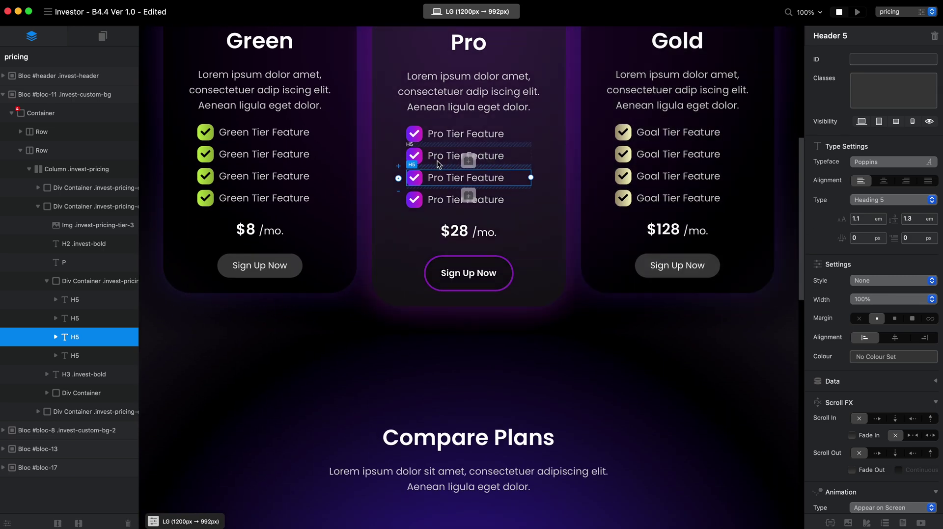
left_click(483, 136)
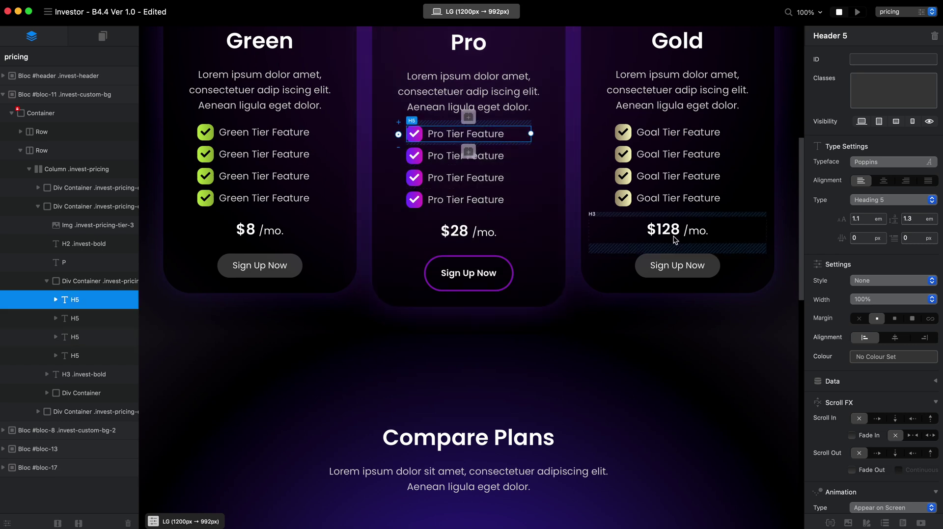
scroll(858, 379, "down", 5)
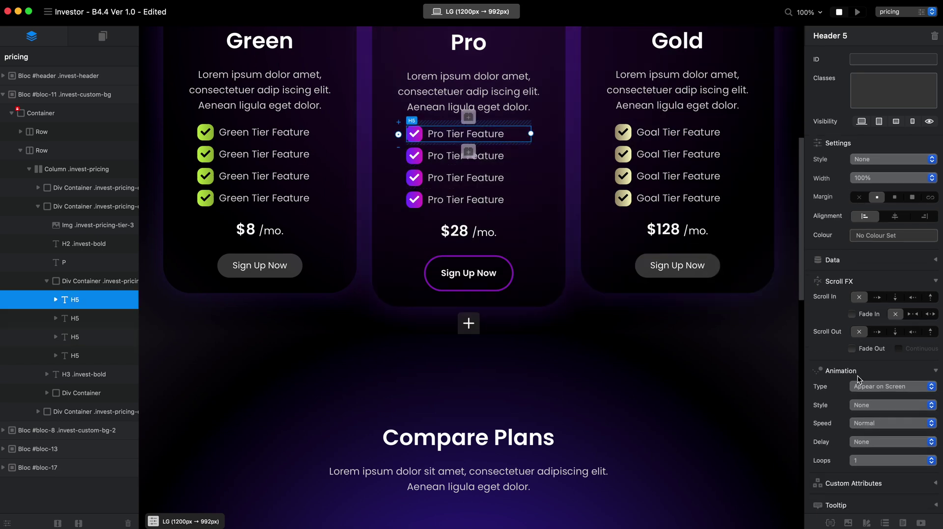
left_click(858, 506)
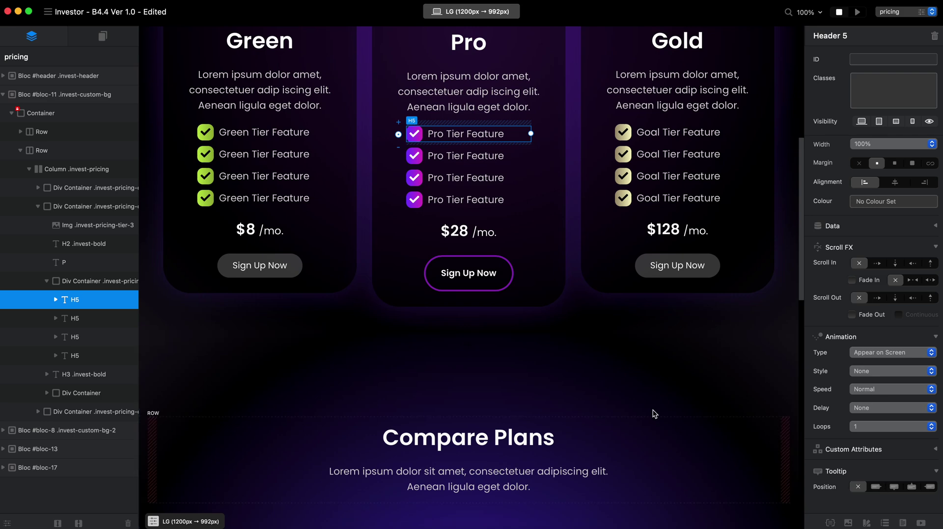
scroll(652, 412, "down", 10)
left_click(490, 12)
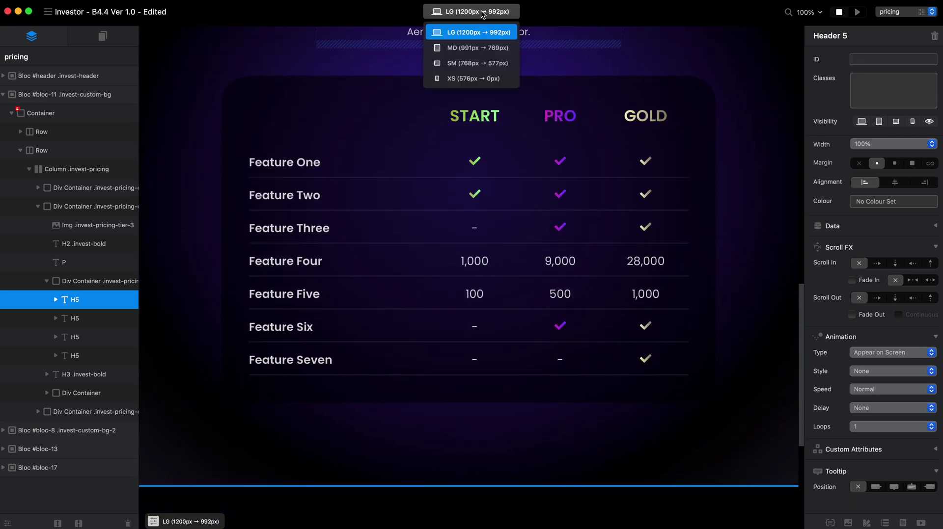
left_click(480, 51)
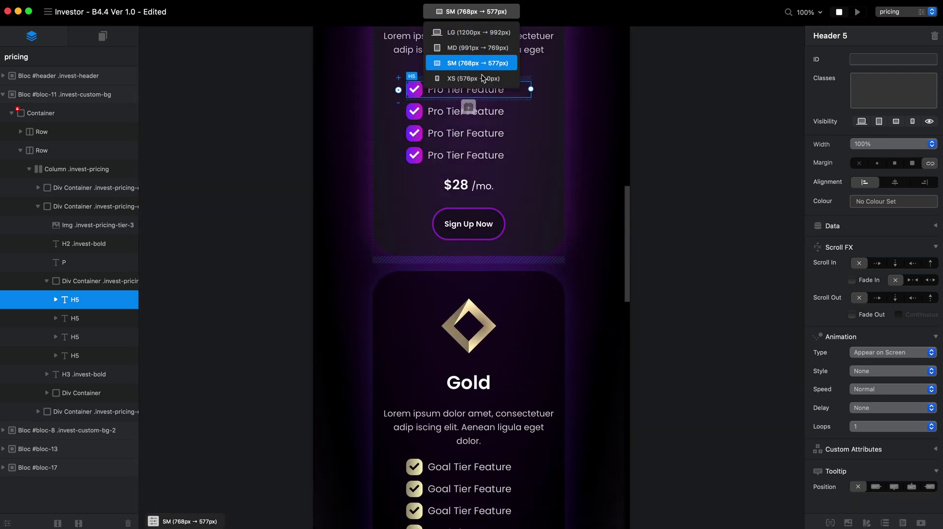
left_click(474, 78)
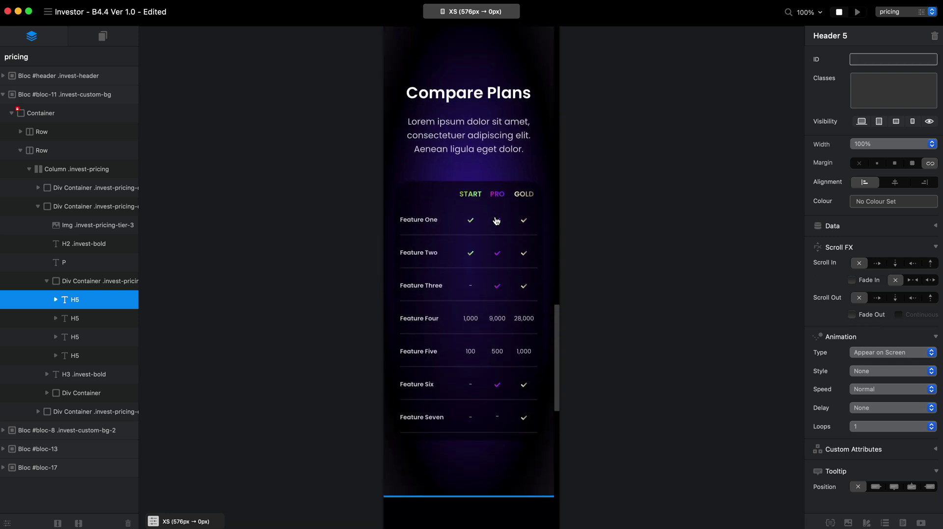
left_click(453, 15)
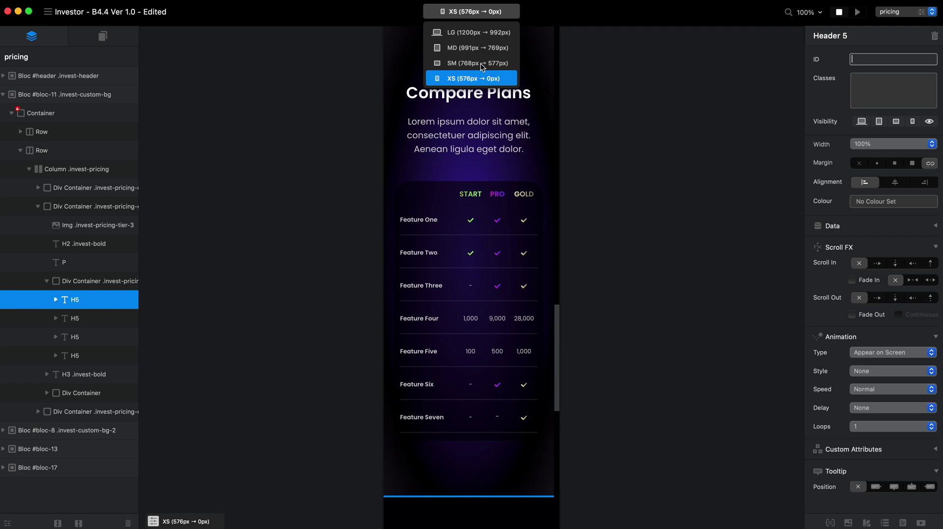
left_click(480, 62)
left_click(486, 47)
left_click(490, 33)
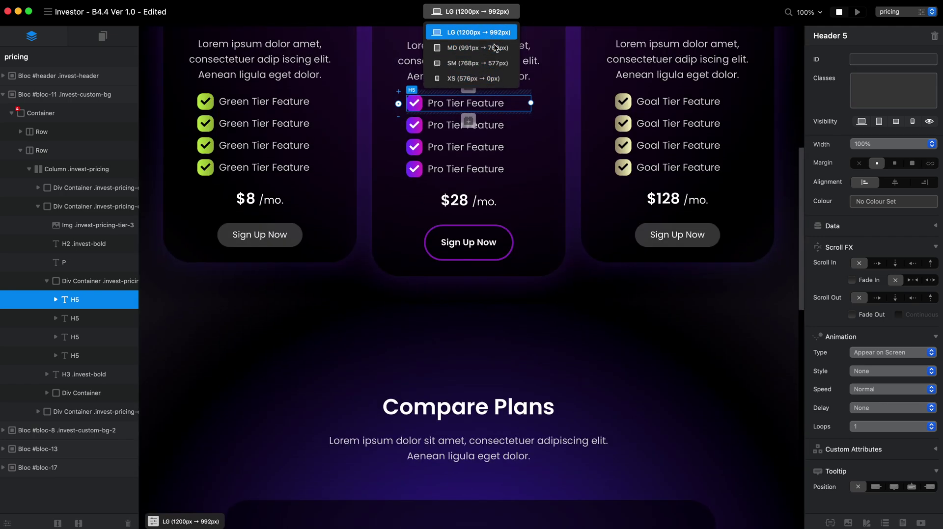
scroll(554, 255, "down", 10)
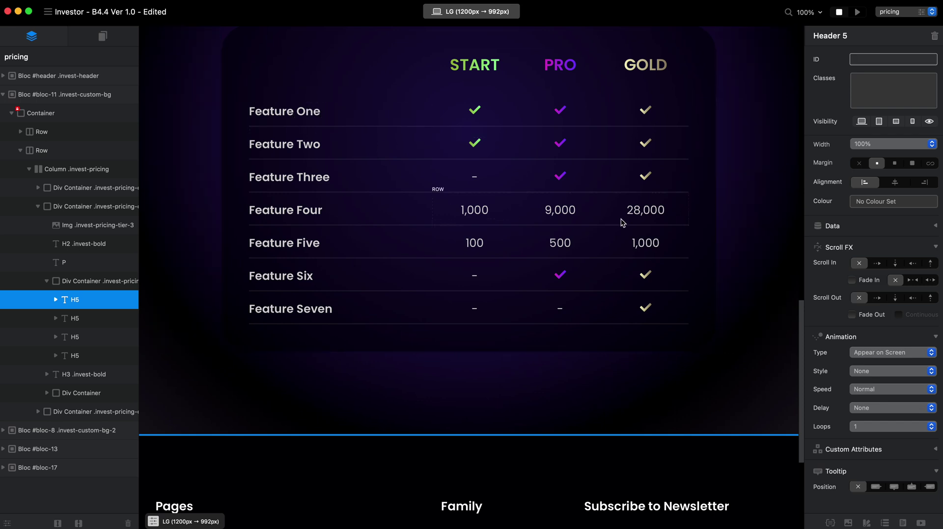
scroll(621, 219, "down", 5)
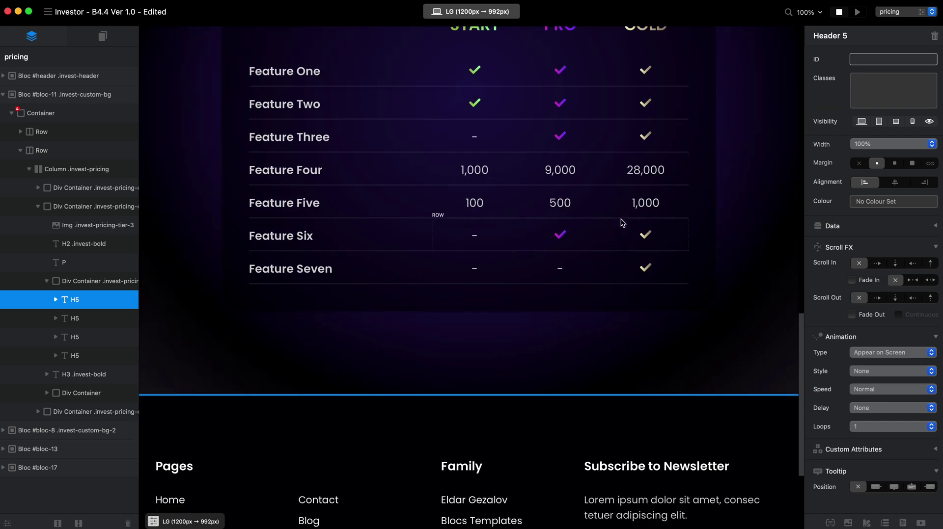
scroll(621, 219, "down", 1)
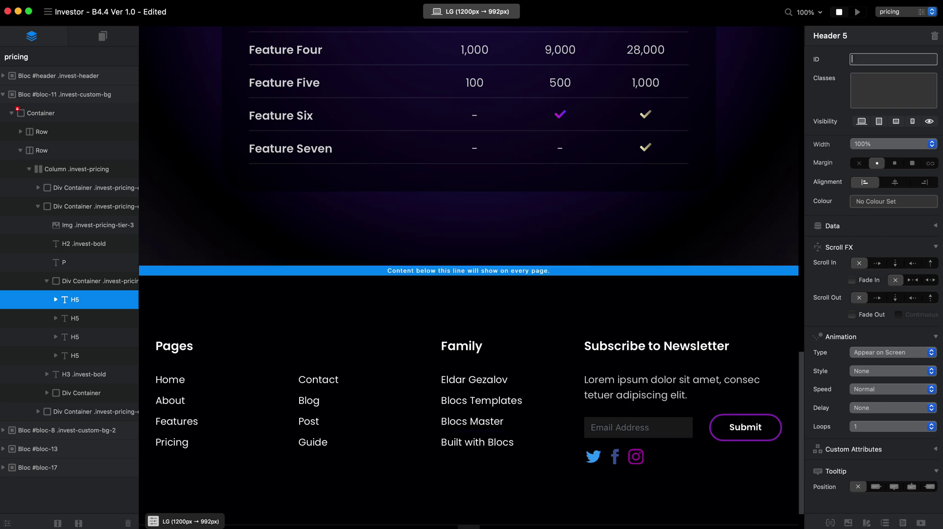
Show the Investor Template Guide's Need Help? Get in touch section, then return to Blocs.
left_click(276, 527)
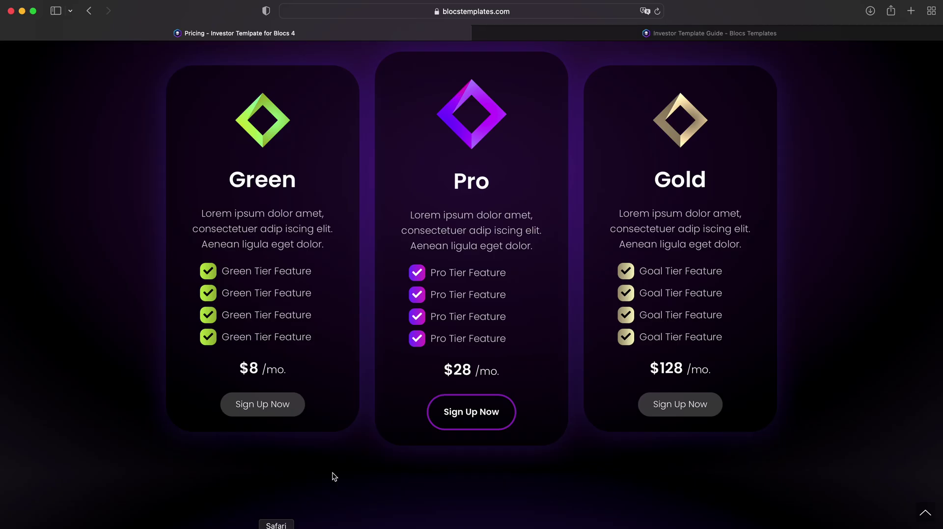
left_click(623, 31)
scroll(468, 295, "down", 10)
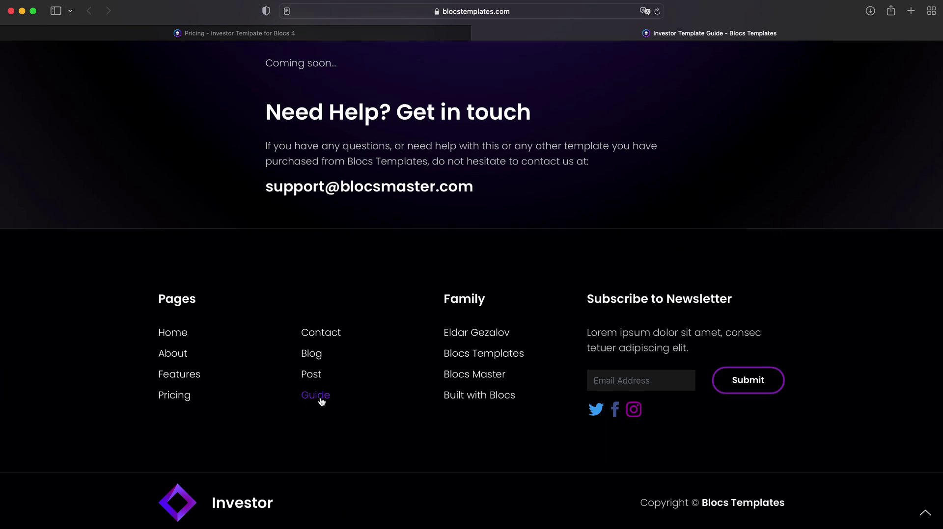
scroll(501, 162, "up", 20)
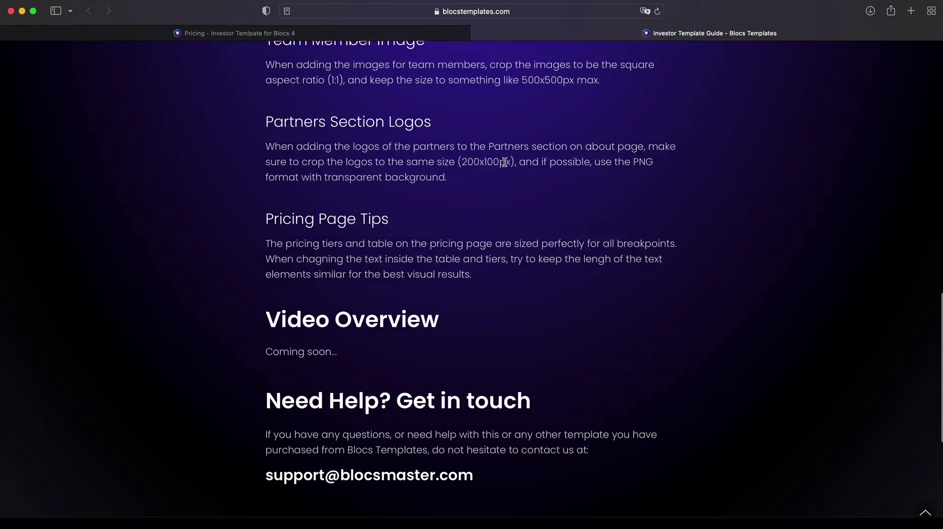
scroll(500, 161, "down", 8)
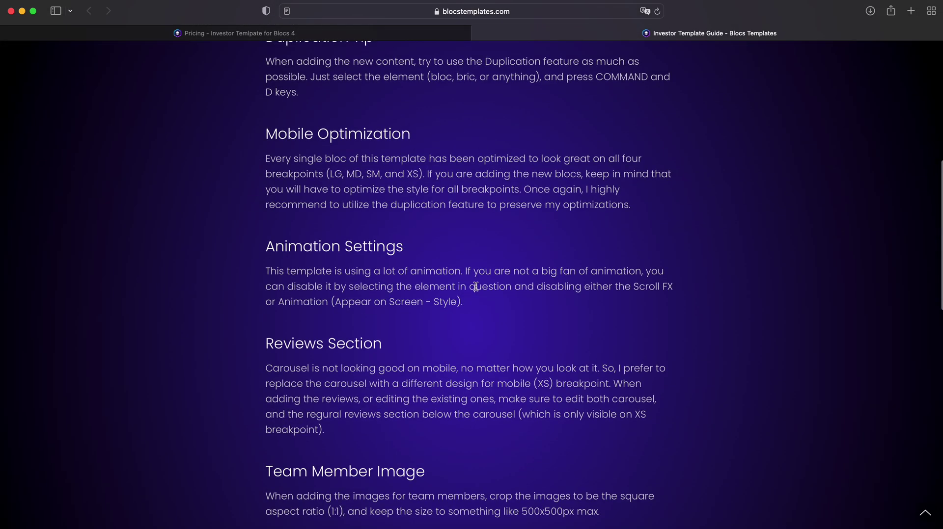
scroll(475, 286, "down", 10)
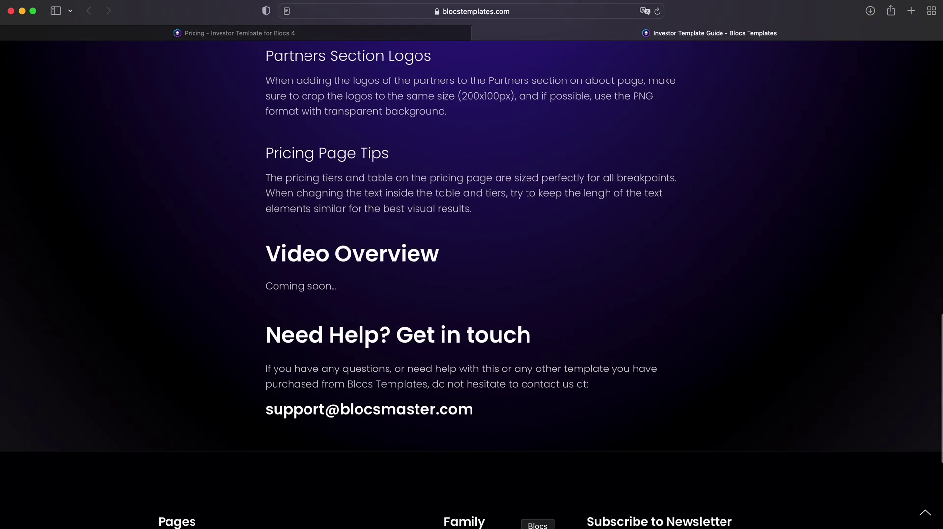
left_click(537, 527)
scroll(594, 376, "up", 15)
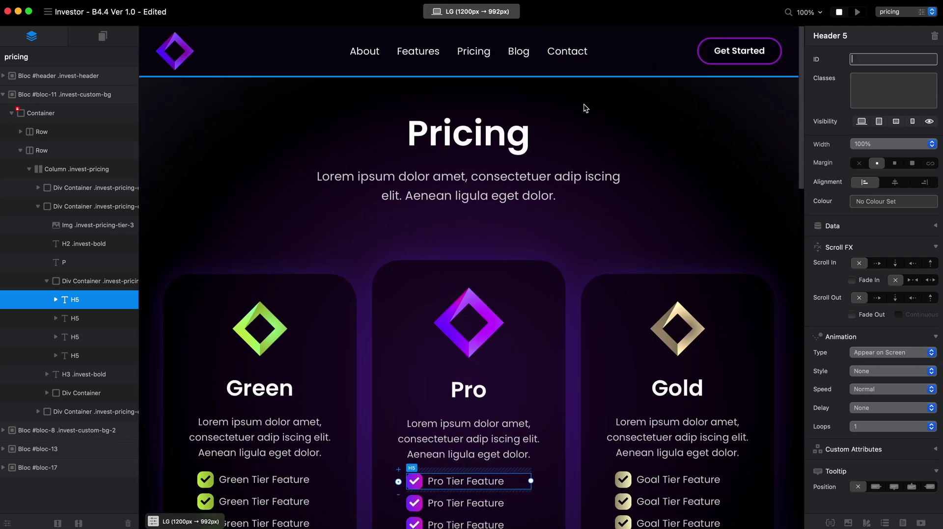
Select Bloc #bloc-11, the invest-custom-bg Pricing section with the Green, Pro and Gold tiers.
scroll(583, 105, "down", 5)
scroll(583, 104, "up", 3)
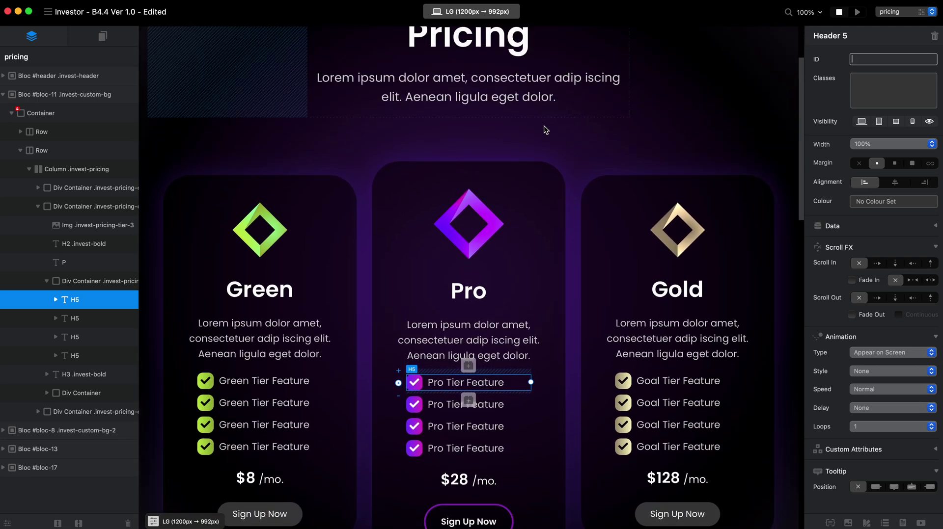
scroll(558, 195, "down", 1)
scroll(558, 195, "down", 5)
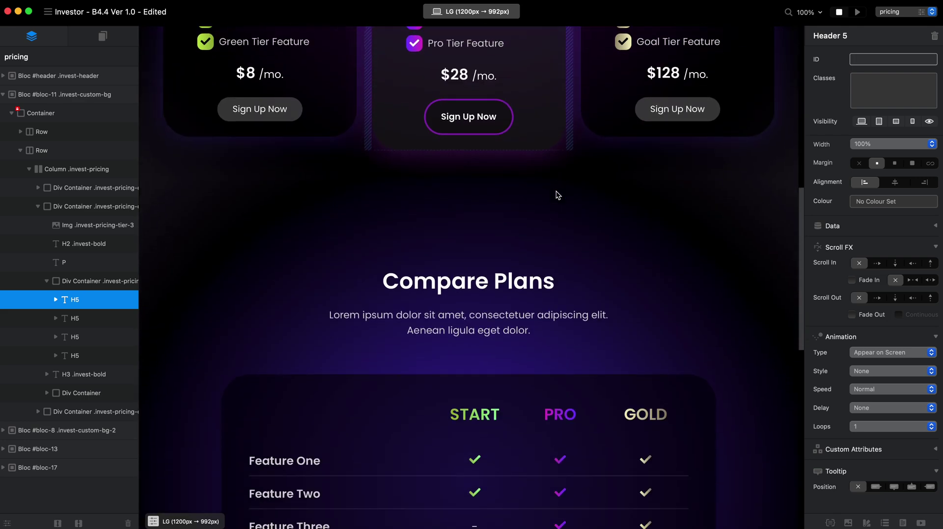
scroll(555, 193, "up", 4)
scroll(555, 194, "down", 5)
scroll(542, 261, "down", 10)
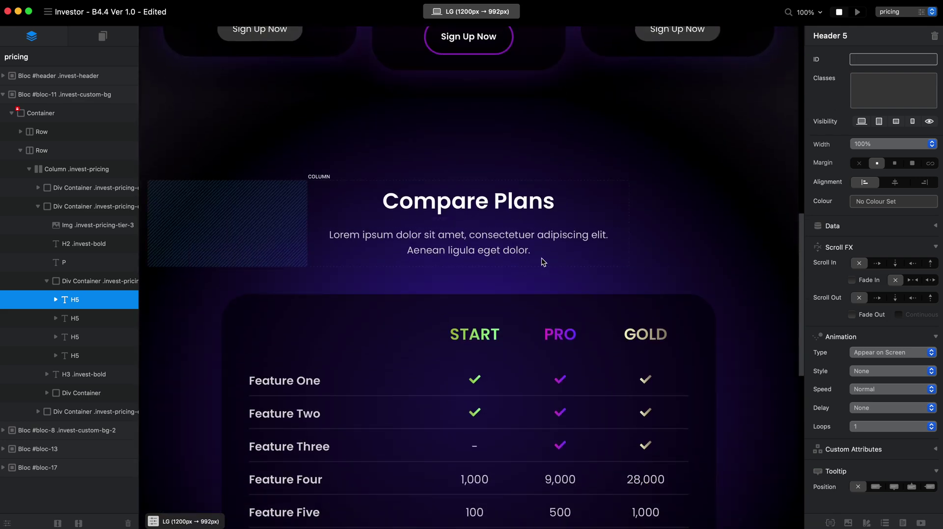
scroll(541, 258, "up", 15)
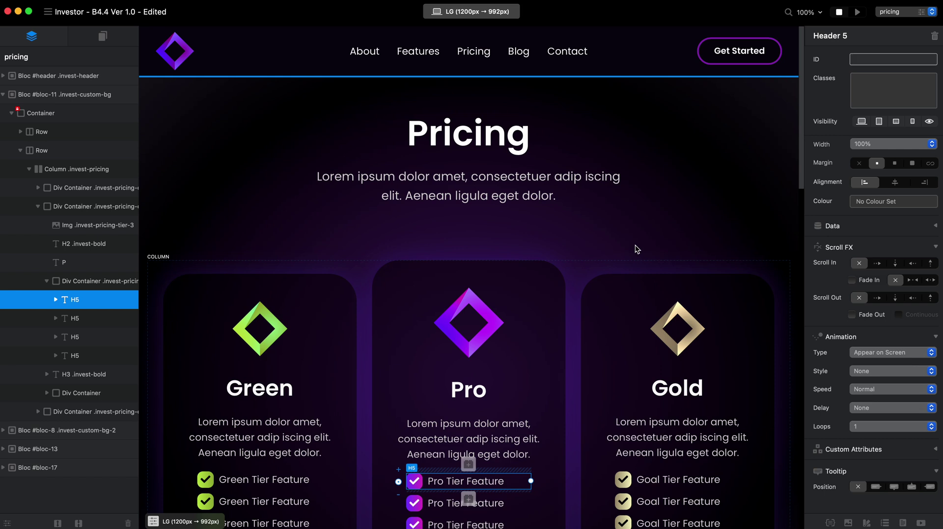
left_click(762, 90)
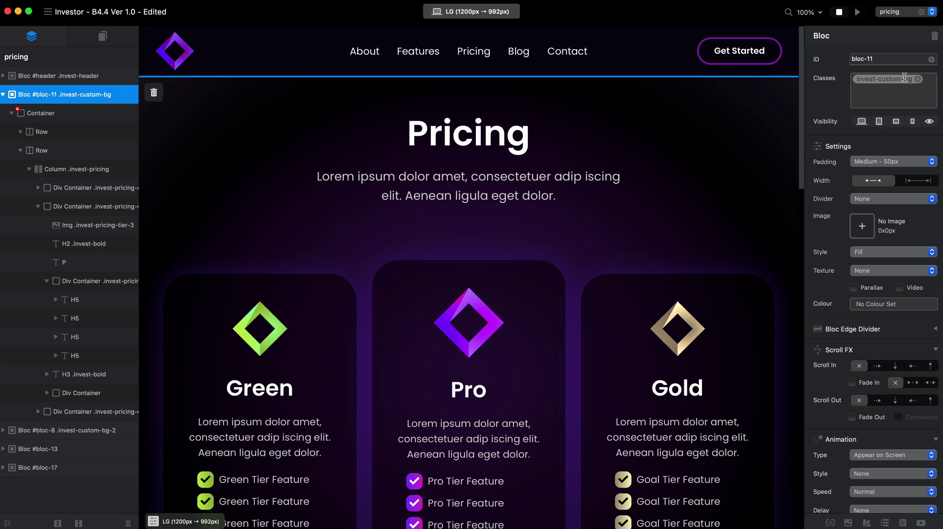
left_click(830, 521)
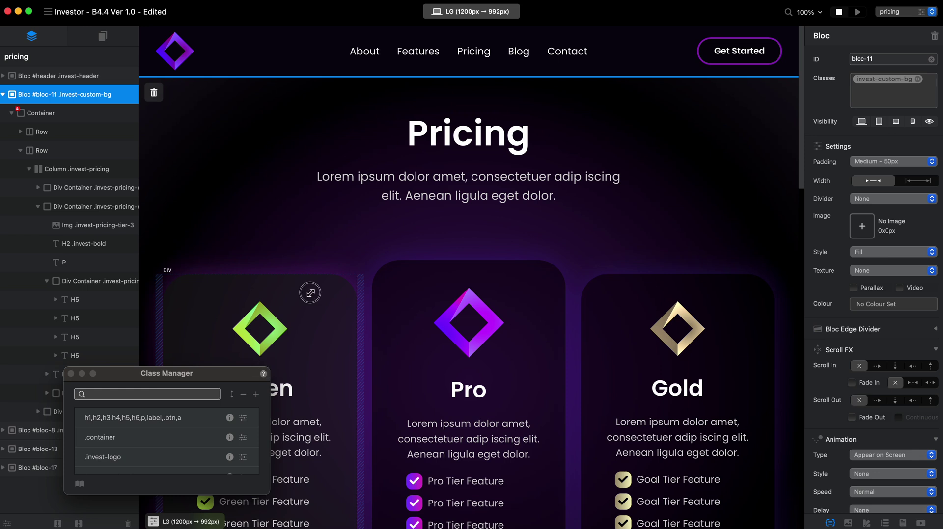
left_click_drag(269, 368, 439, 129)
left_click(273, 153)
type("bg")
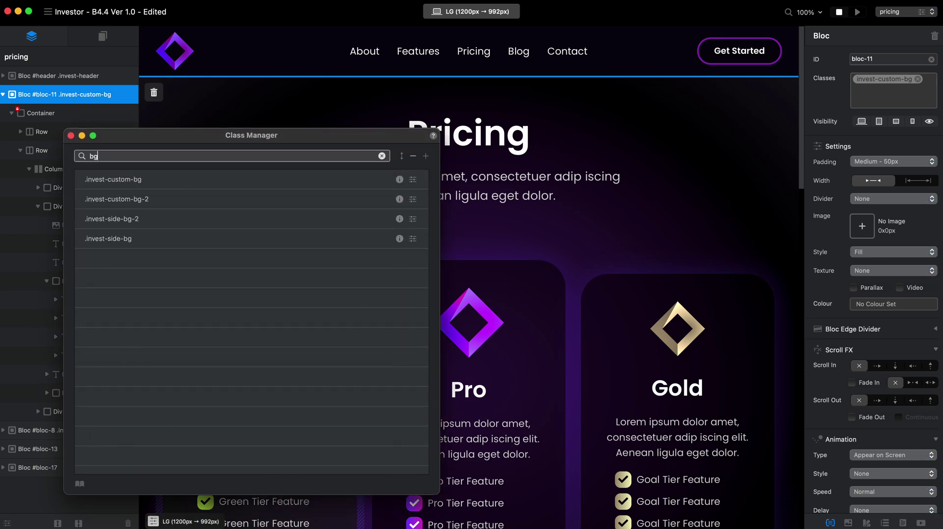
left_click(138, 187)
left_click(152, 202)
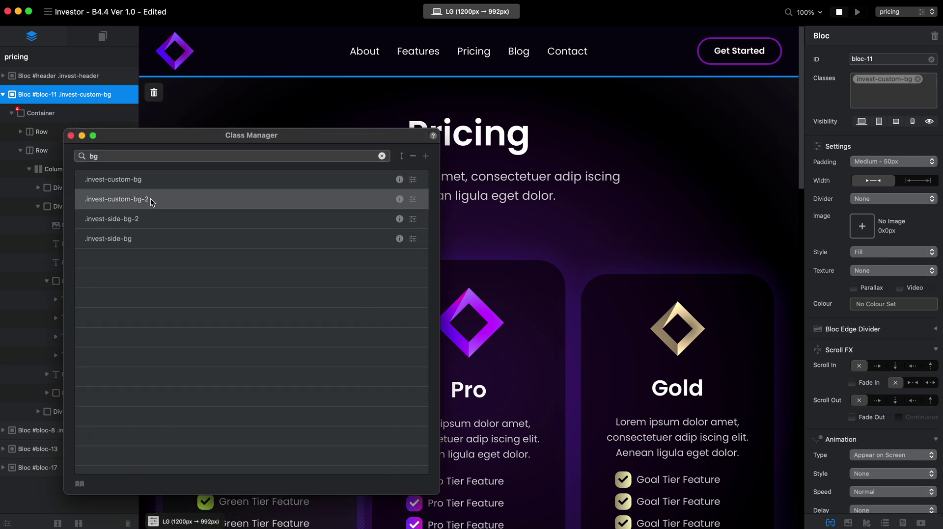
left_click(136, 224)
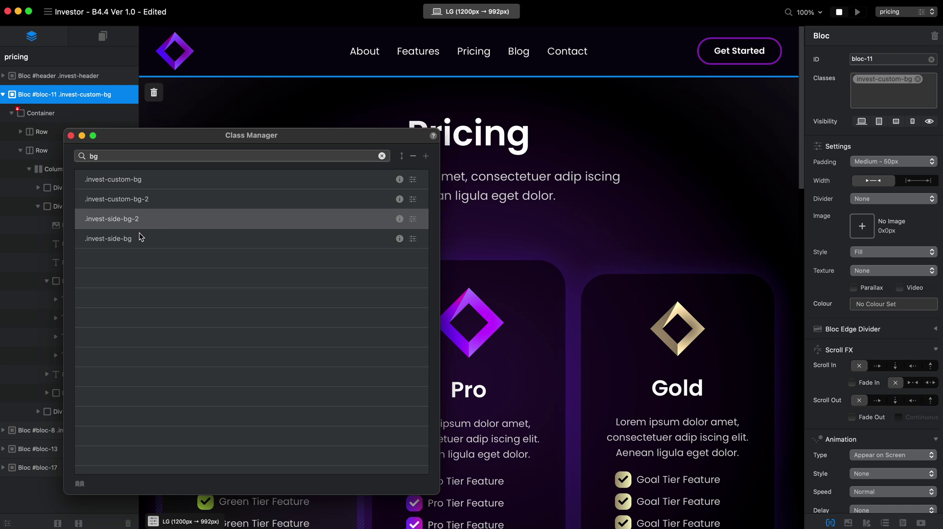
left_click(135, 239)
left_click(173, 181)
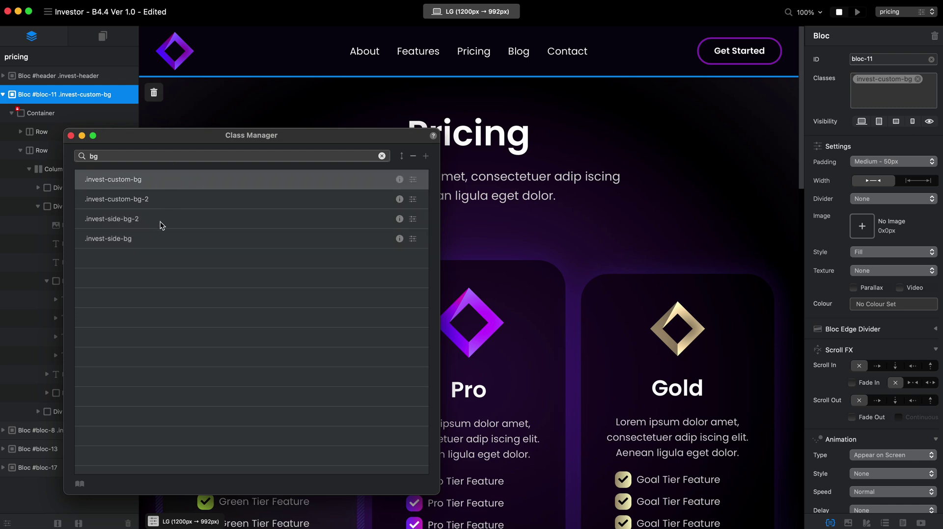
left_click(158, 240)
left_click(71, 136)
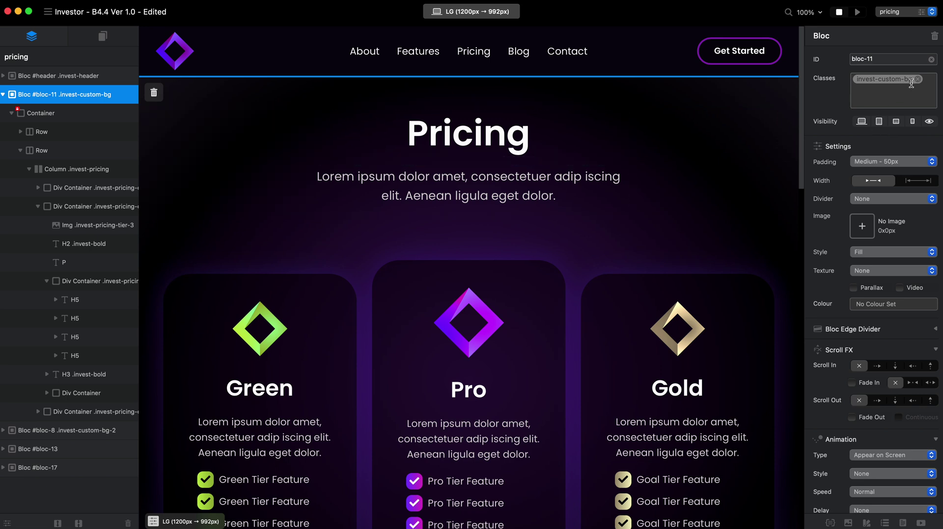
Open the invest-custom-bg class's Background gradient and select its first colour stop.
double_click(885, 79)
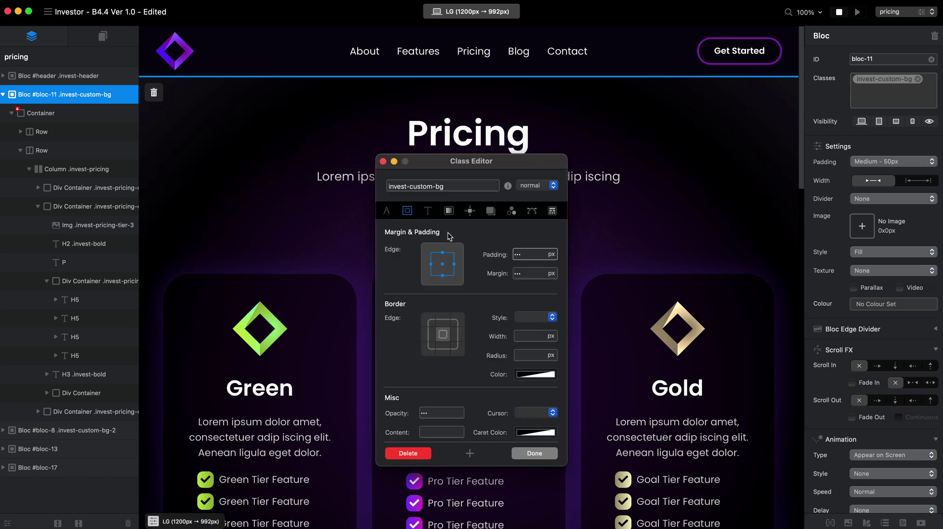
left_click(448, 211)
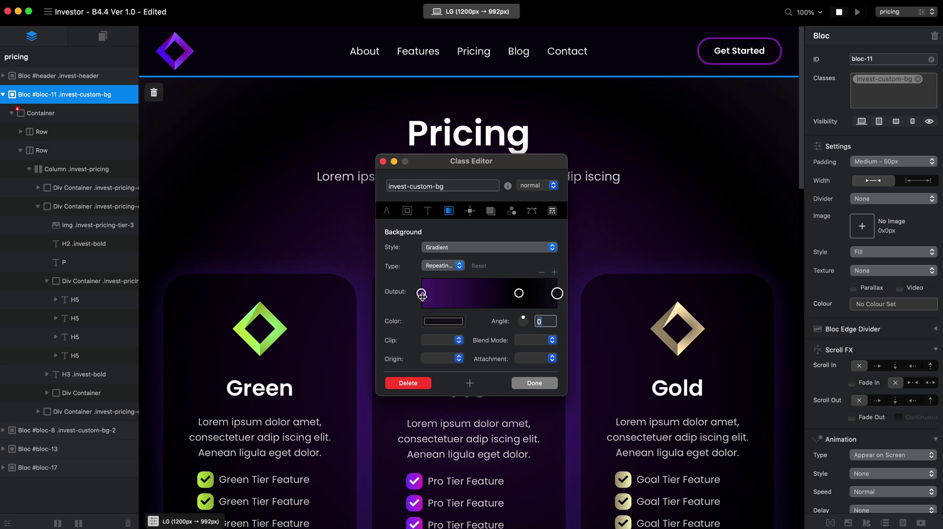
left_click(421, 294)
left_click_drag(502, 172, 687, 161)
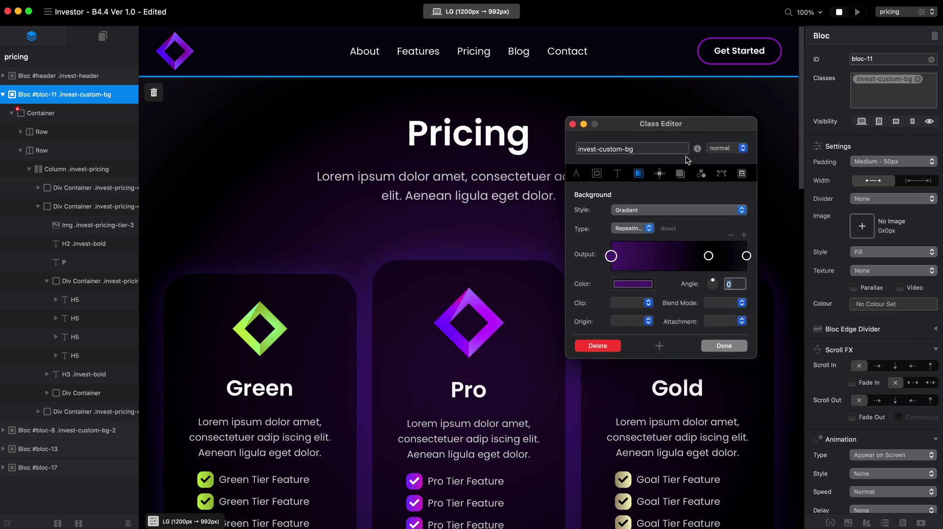
Set the first gradient stop to Cyan from the Apple palette and finish editing.
left_click(640, 283)
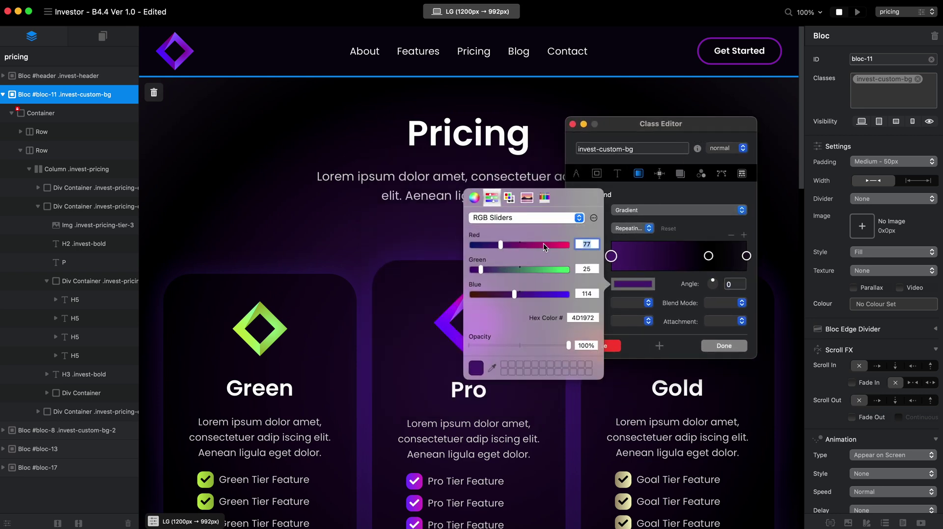
left_click_drag(543, 243, 567, 245)
left_click(509, 197)
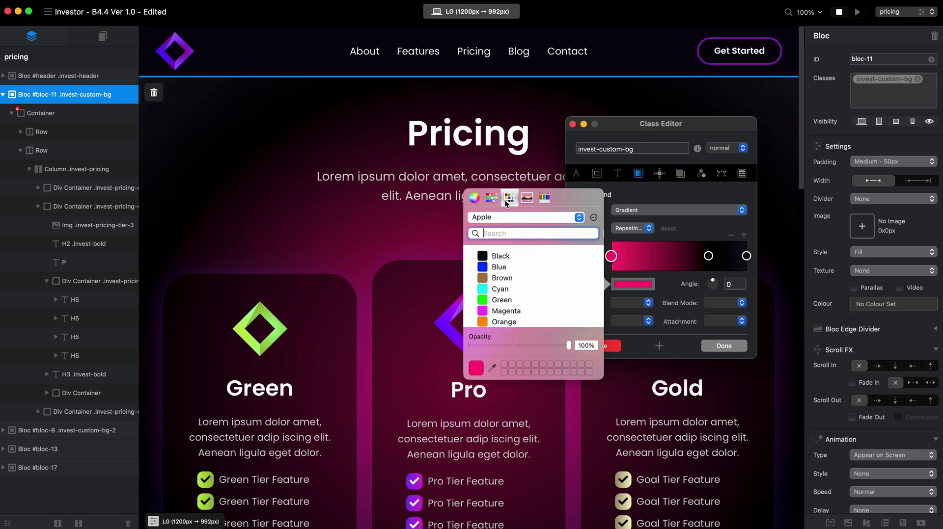
left_click(505, 312)
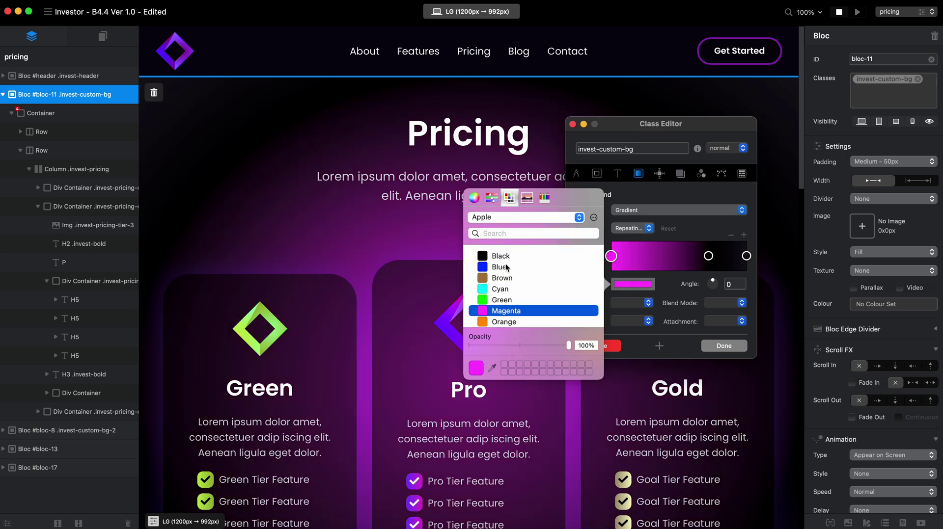
left_click(507, 268)
left_click(507, 291)
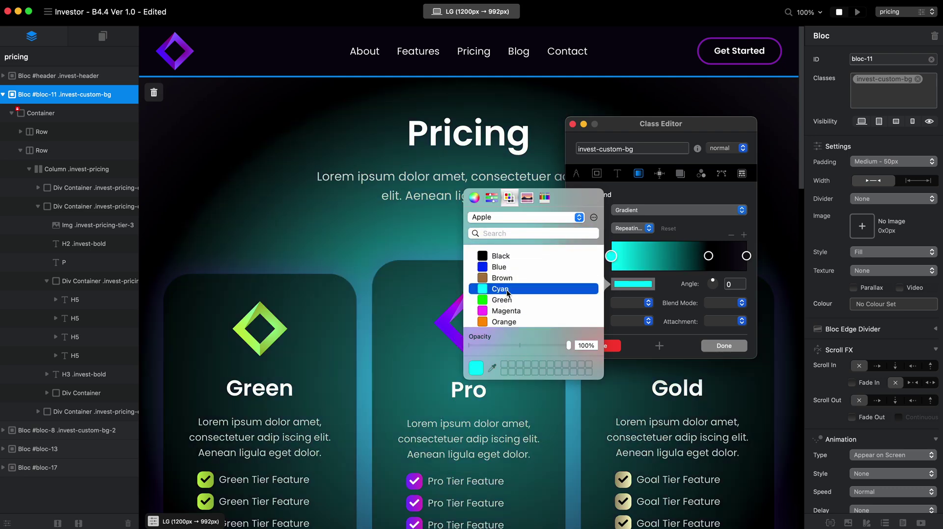
left_click(711, 342)
left_click(720, 346)
scroll(727, 366, "down", 20)
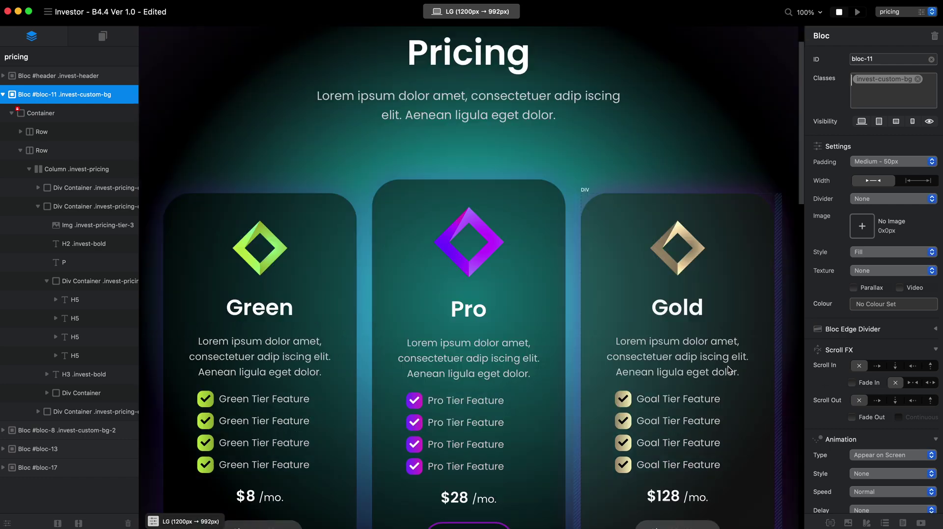
scroll(728, 370, "up", 20)
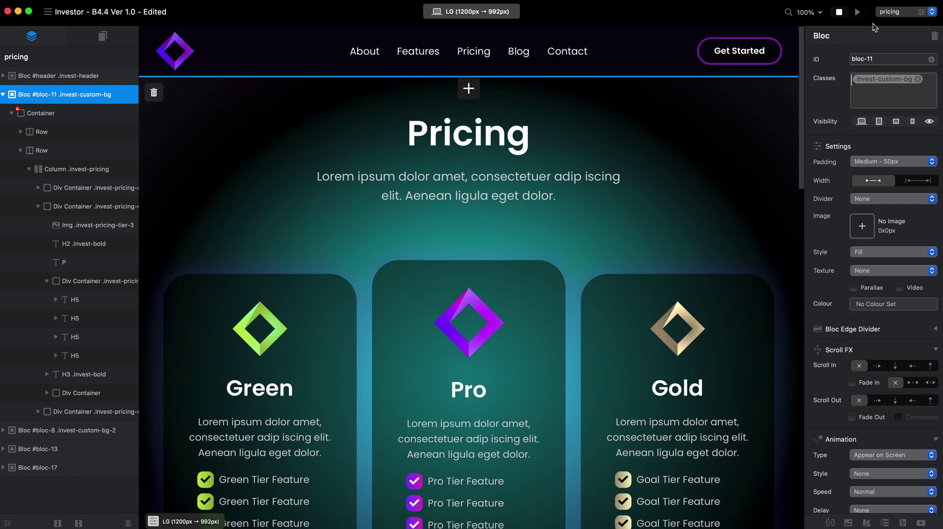
Switch to the home page and select the Getting Started section.
left_click(896, 12)
left_click(898, 6)
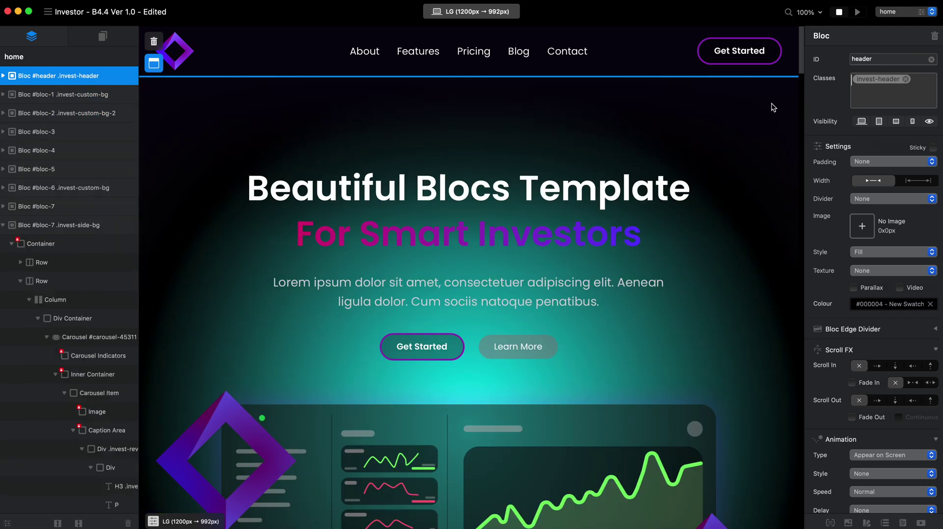
scroll(623, 242, "down", 8)
scroll(623, 242, "down", 20)
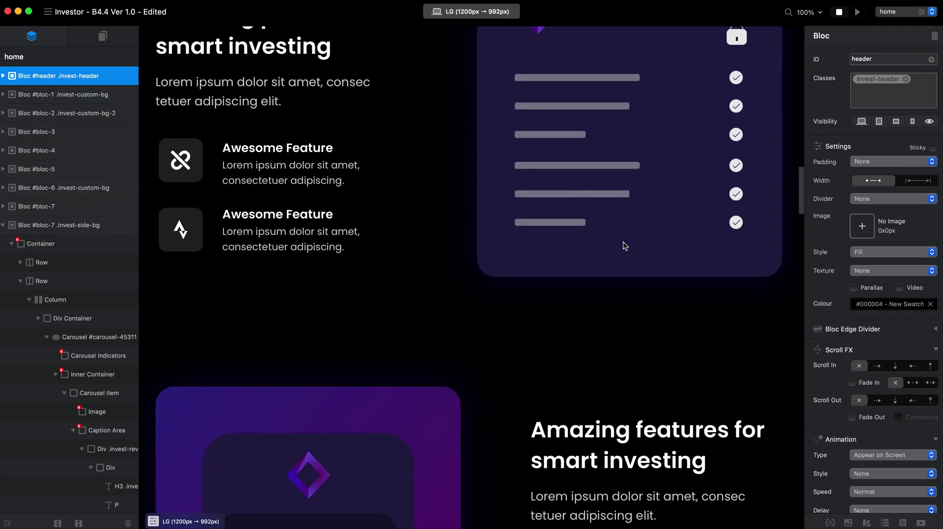
scroll(622, 241, "down", 3)
scroll(623, 241, "up", 13)
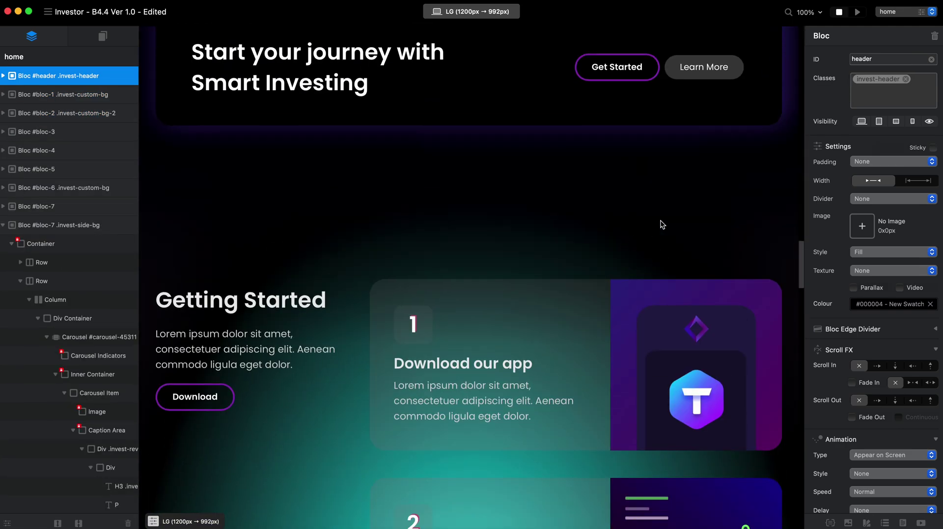
scroll(638, 147, "down", 3)
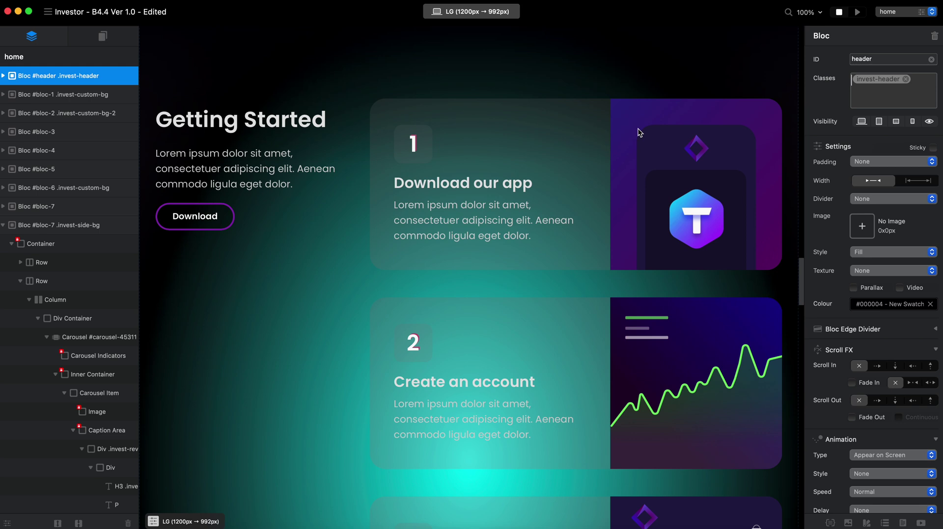
left_click(267, 81)
Change invest-custom-bg's first gradient stop to a darkened brown-orange and close the Class Editor.
double_click(895, 80)
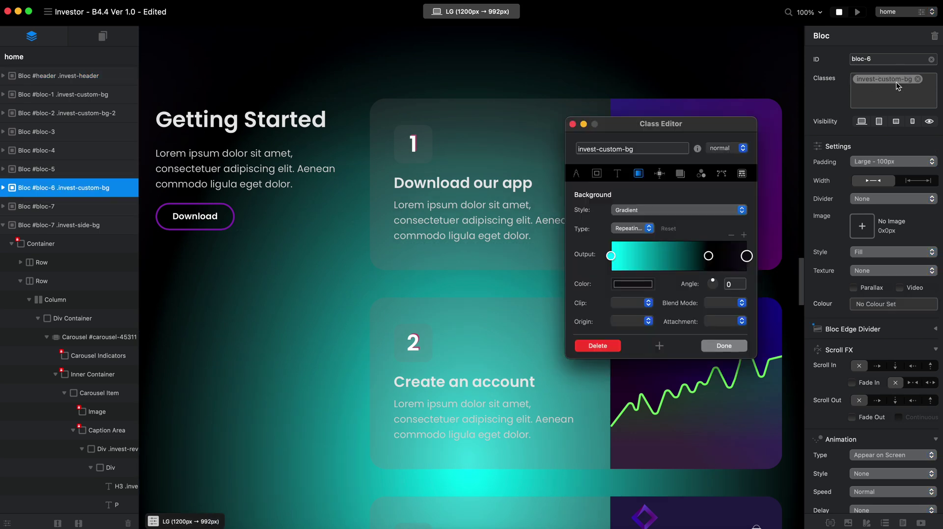
left_click(609, 256)
left_click(633, 284)
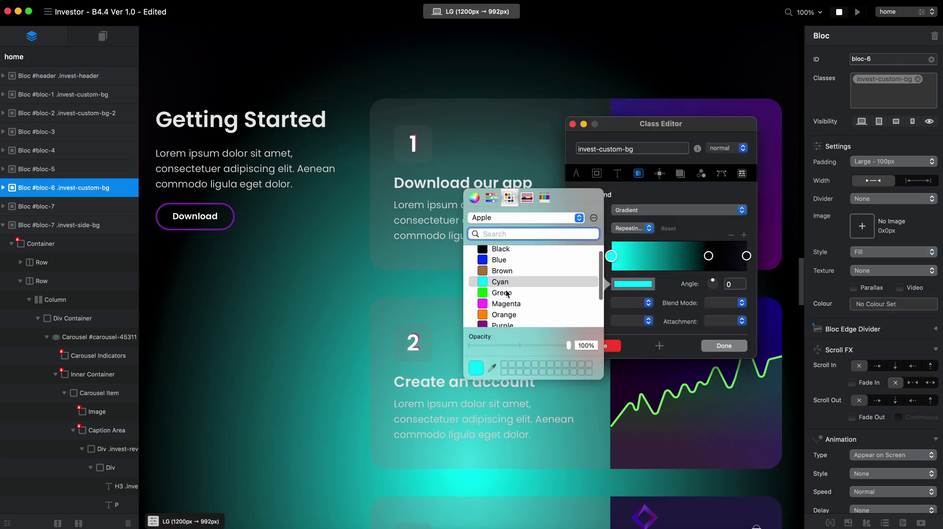
scroll(507, 294, "down", 2)
left_click(521, 277)
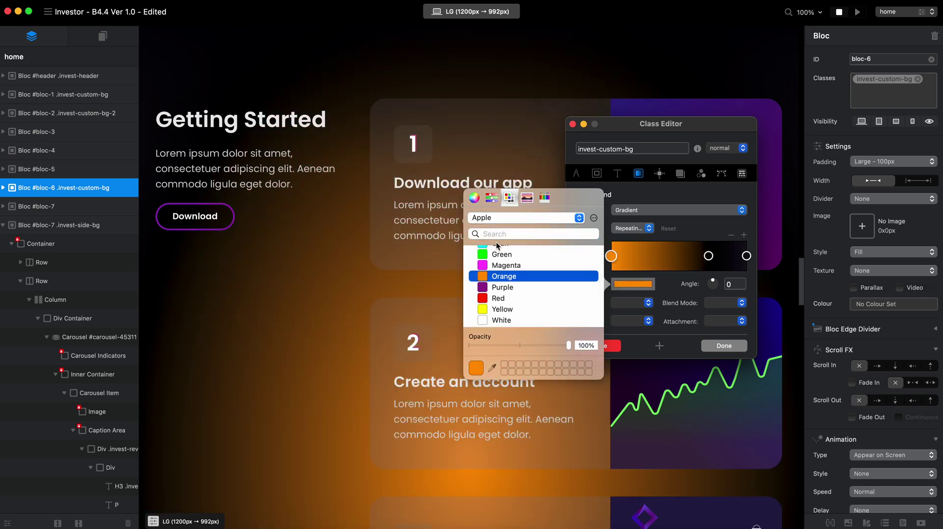
left_click(491, 197)
left_click(474, 197)
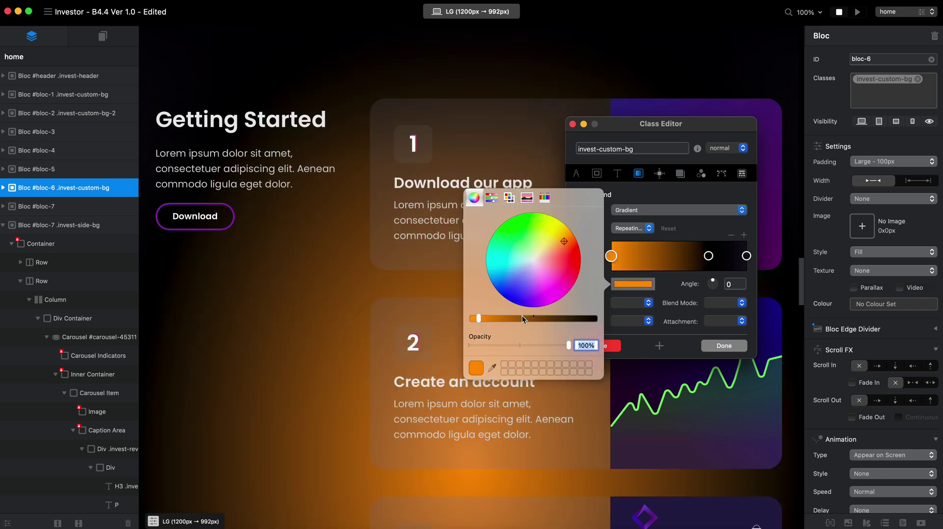
left_click_drag(521, 317, 549, 318)
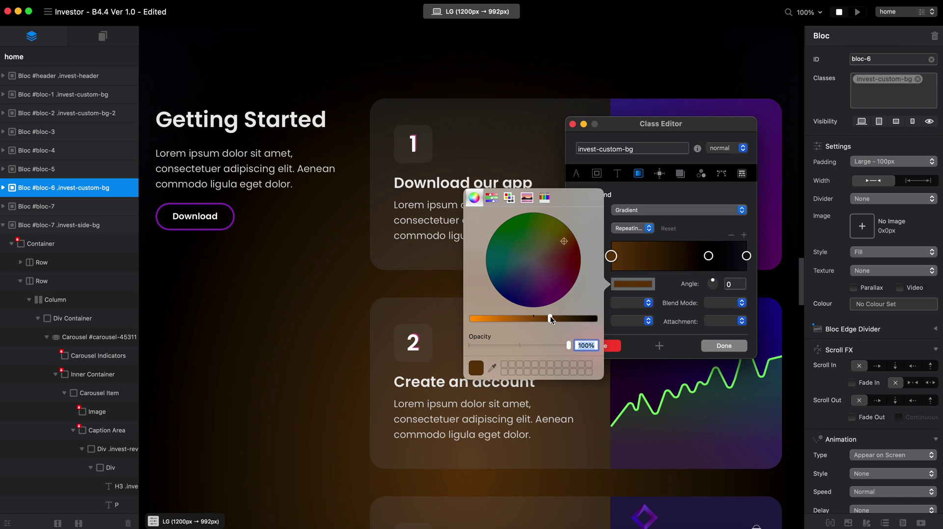
scroll(472, 235, "up", 10)
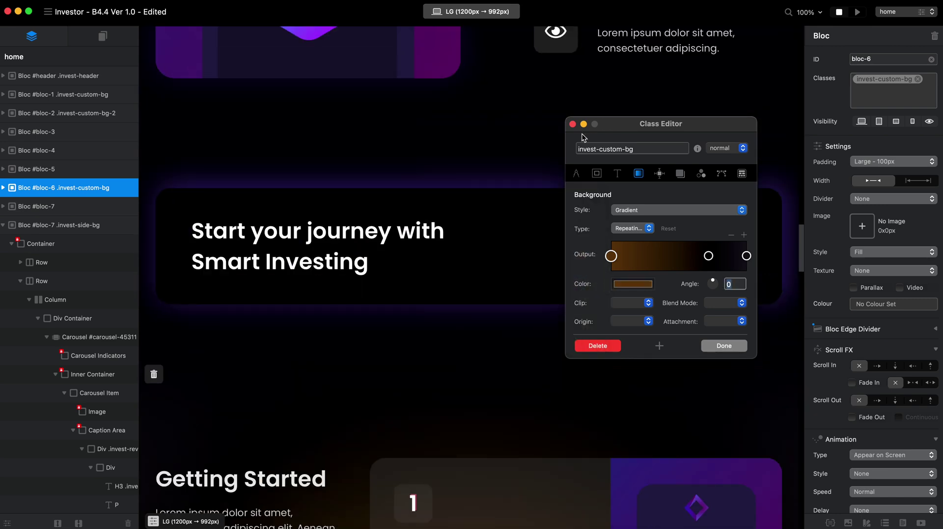
left_click(572, 124)
scroll(573, 126, "up", 10)
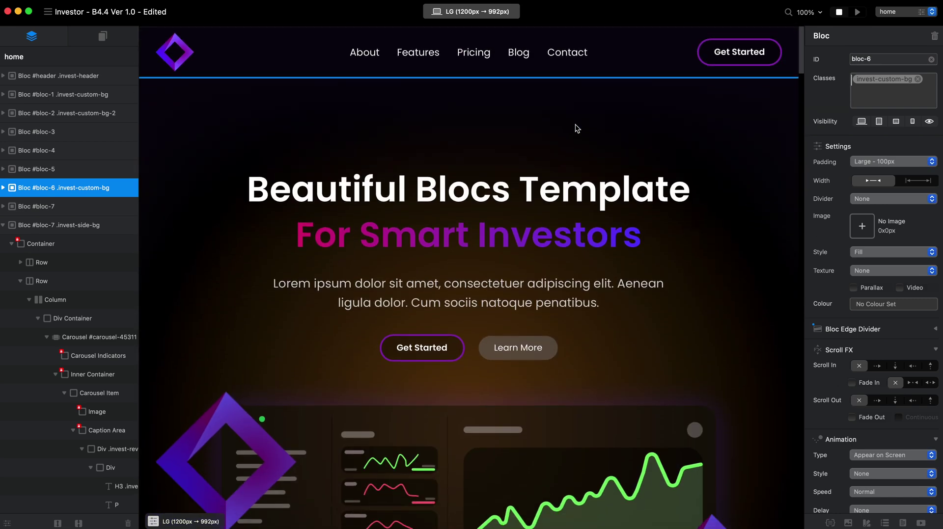
Select hero bloc-1 and swap its invest-custom-bg class for invest-custom-bg-2.
left_click(625, 112)
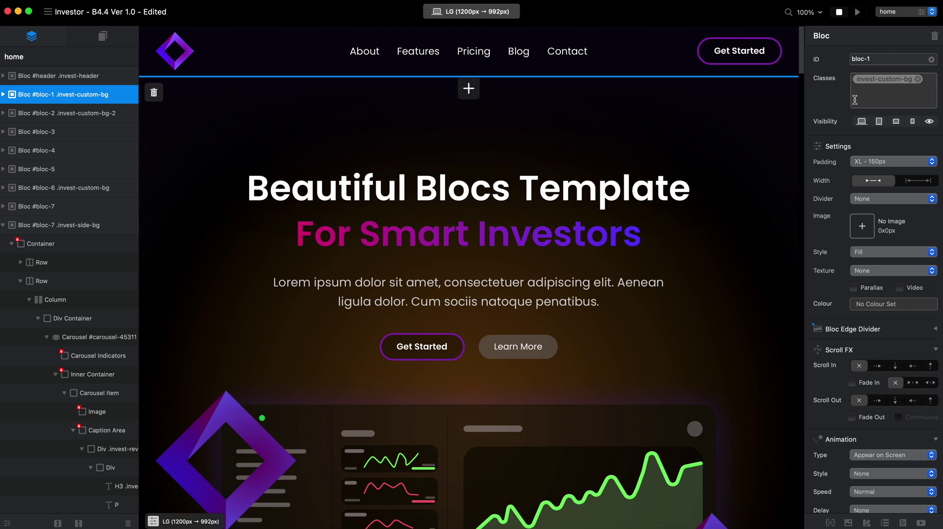
left_click(917, 79)
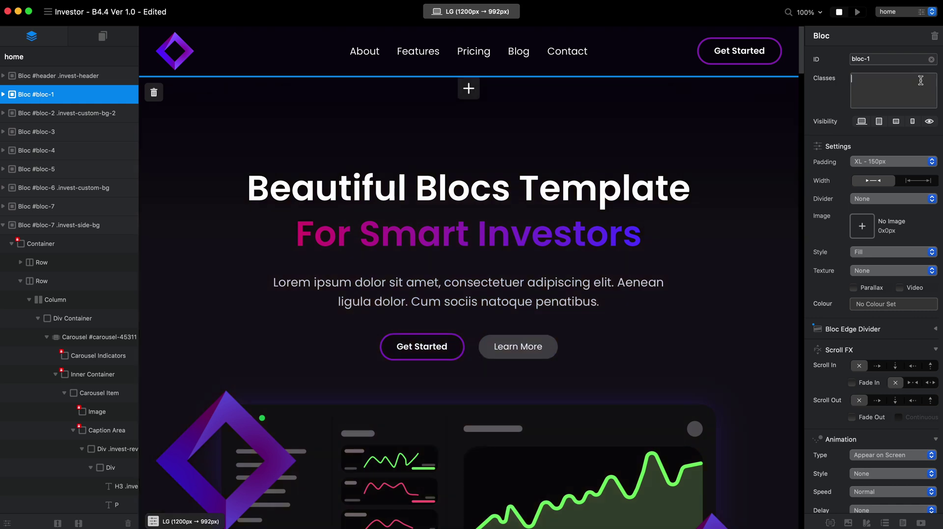
type("bg")
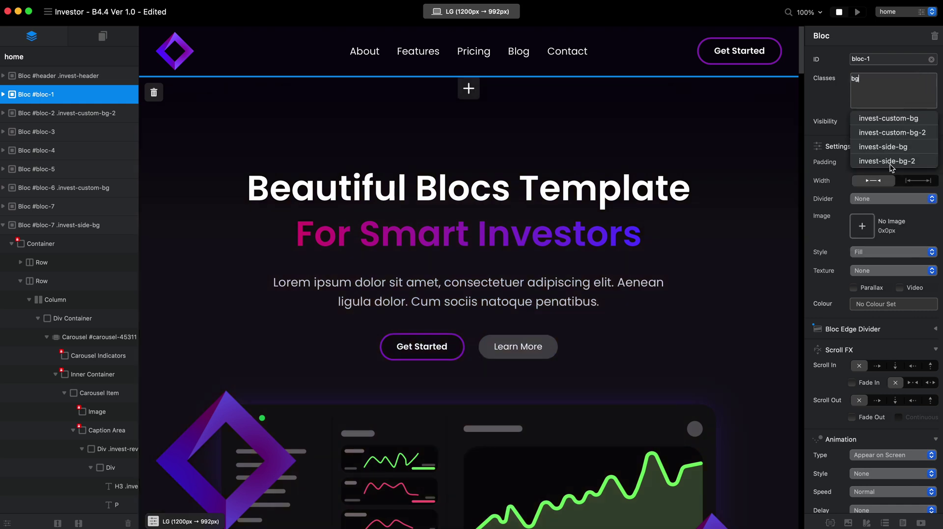
left_click(907, 133)
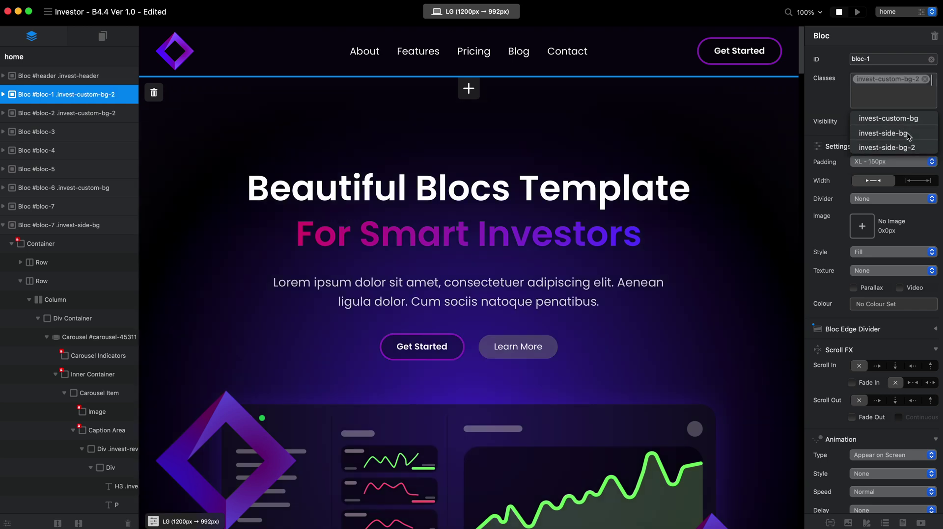
Replace invest-custom-bg-2 on the hero with the invest-side-bg class.
left_click(925, 80)
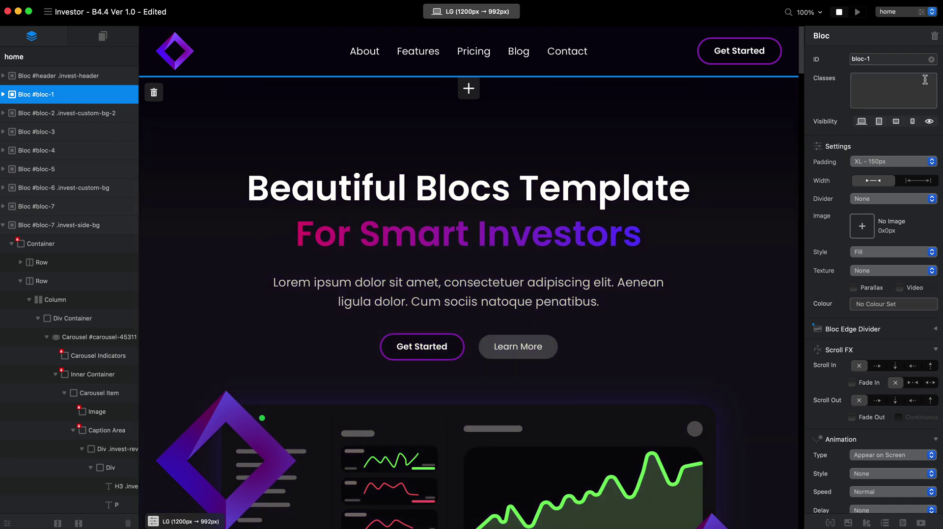
type("bg")
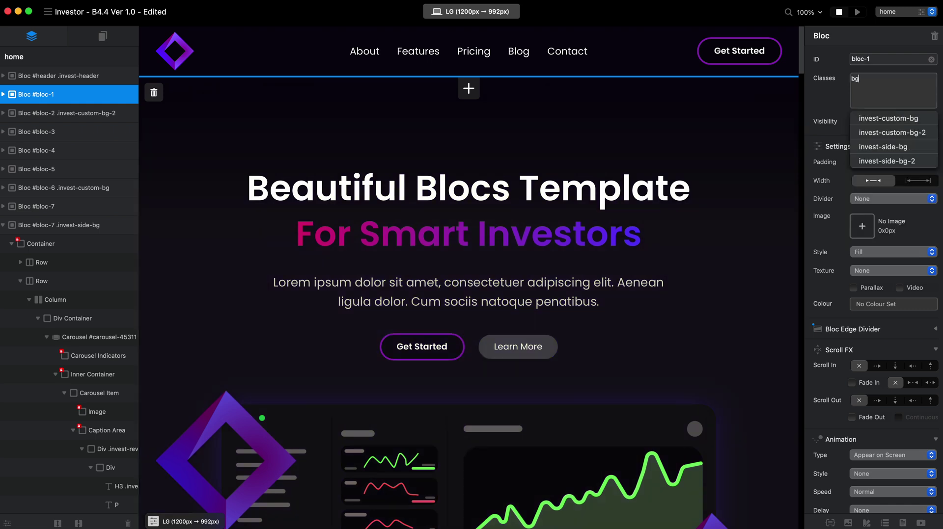
left_click(897, 149)
scroll(614, 279, "down", 8)
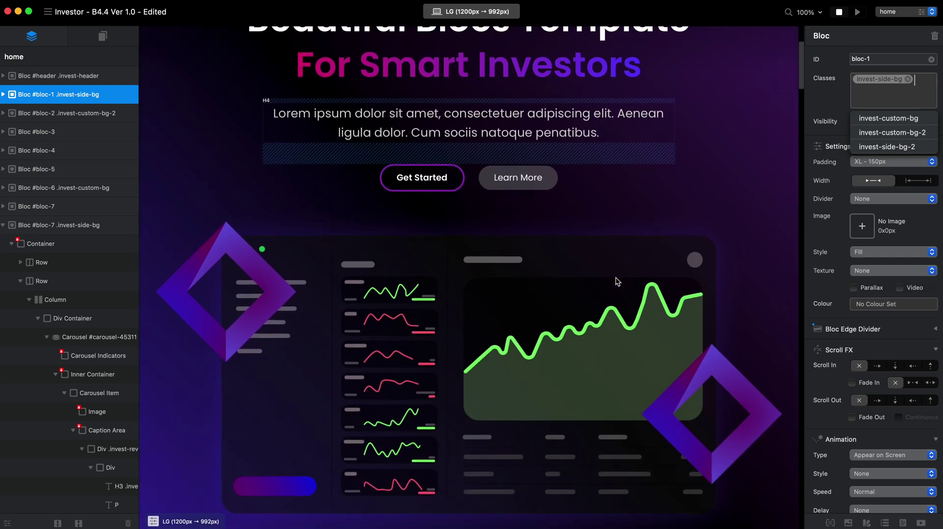
scroll(575, 182, "down", 8)
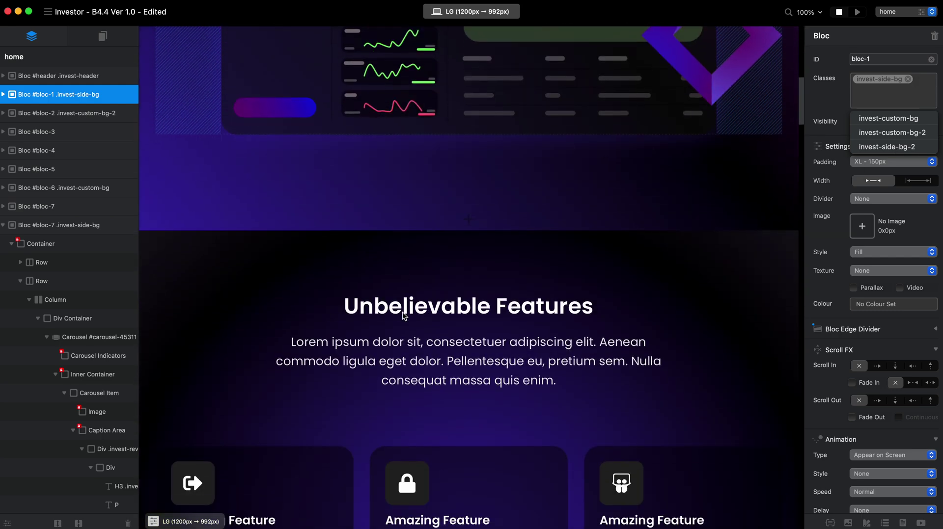
scroll(416, 305, "up", 9)
scroll(416, 305, "up", 5)
scroll(587, 207, "down", 7)
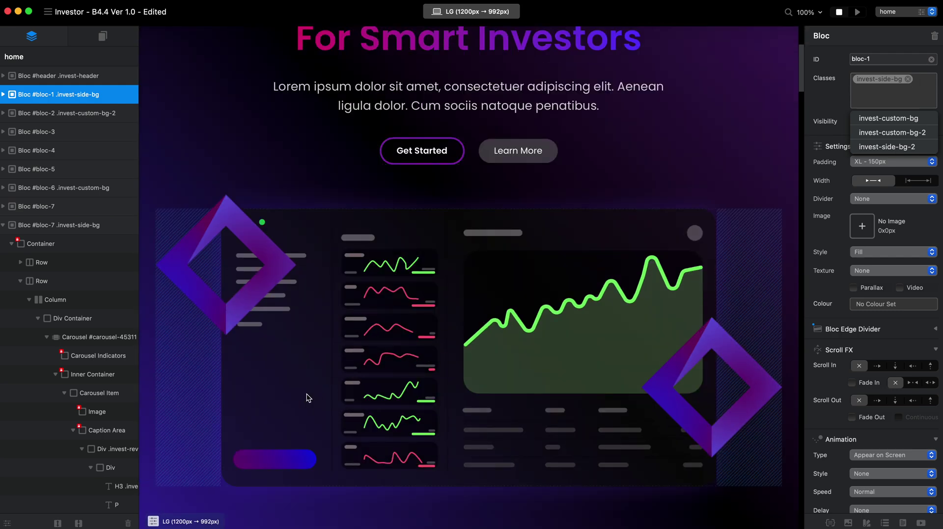
scroll(618, 251, "up", 4)
scroll(617, 252, "up", 2)
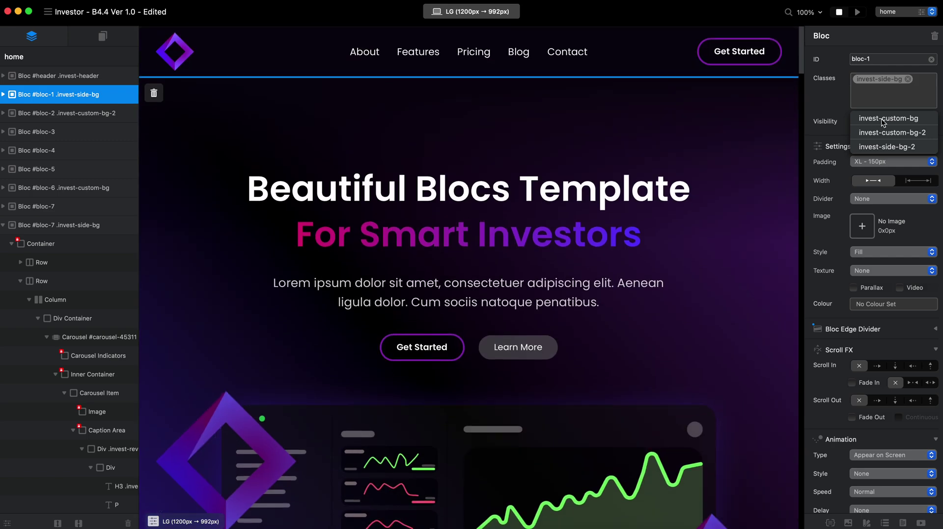
Set the invest-side-bg gradient's left stop to Orange from the Apple palette.
left_click(889, 78)
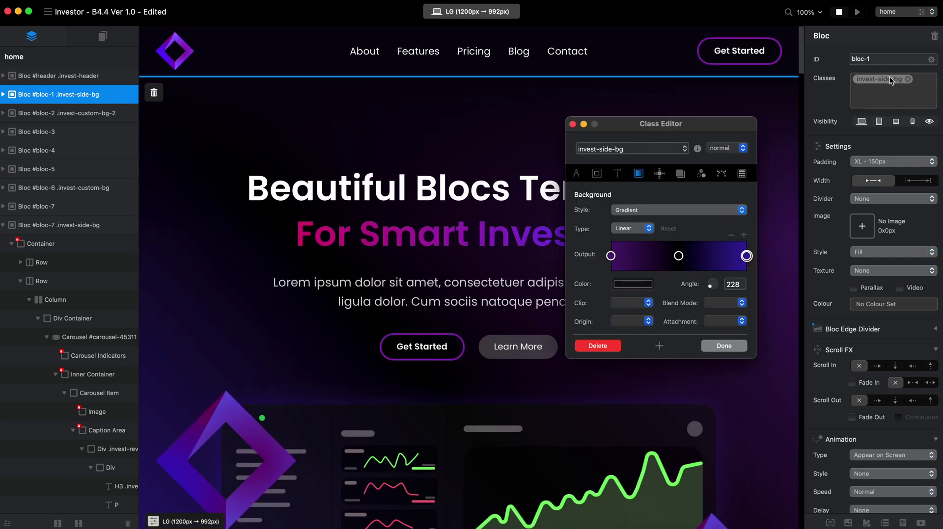
left_click(610, 256)
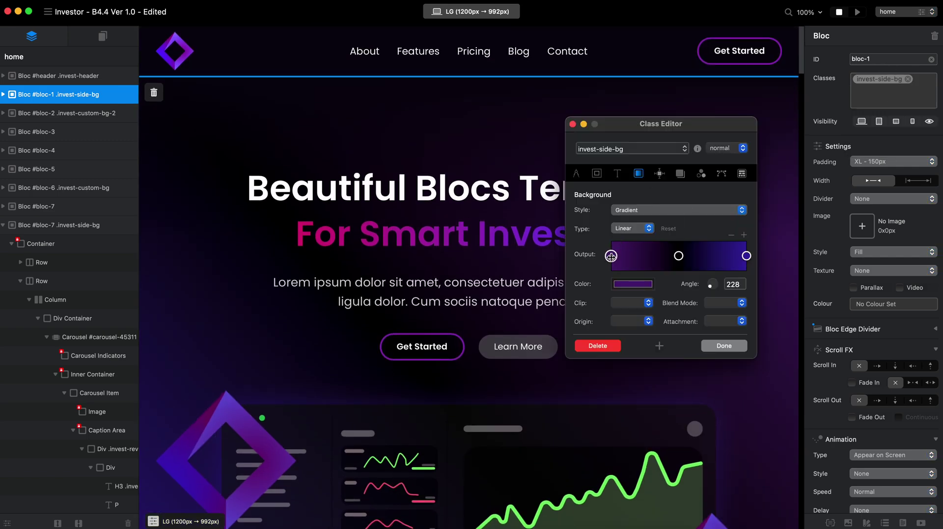
left_click(626, 282)
left_click(509, 197)
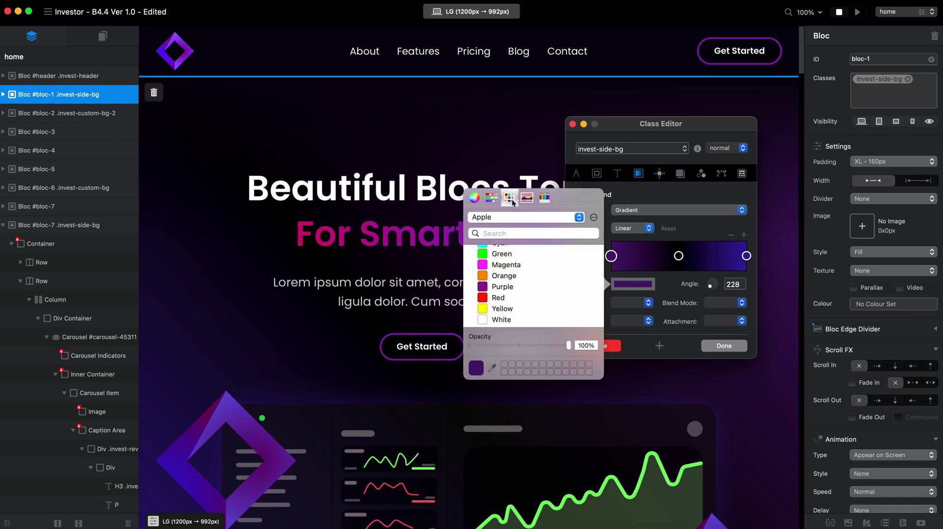
left_click(508, 266)
left_click(511, 277)
left_click(658, 263)
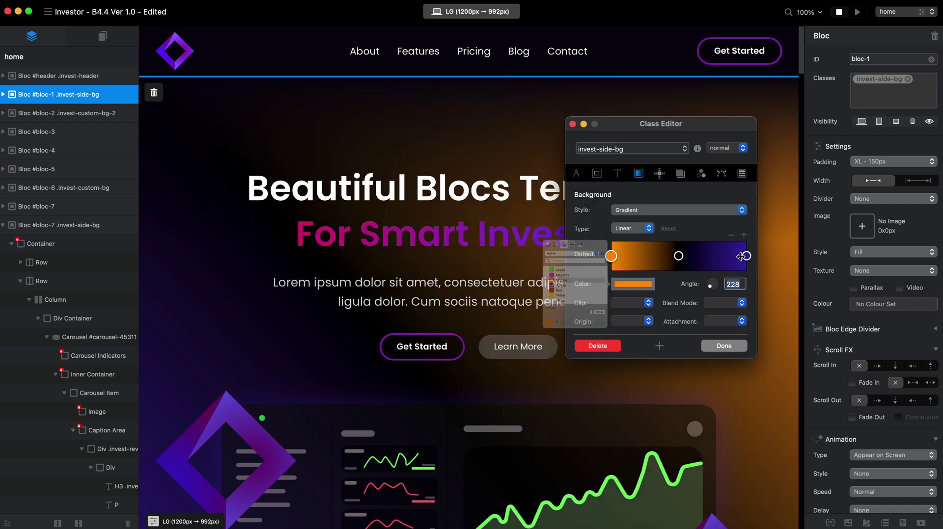
Set the gradient's right stop to Purple and close the Class Editor.
left_click(745, 255)
left_click(633, 283)
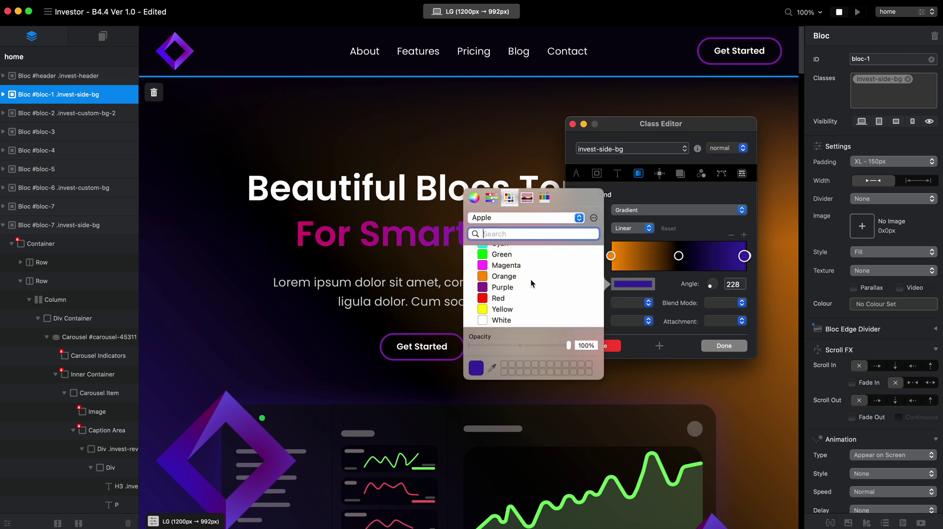
left_click(505, 300)
left_click(503, 308)
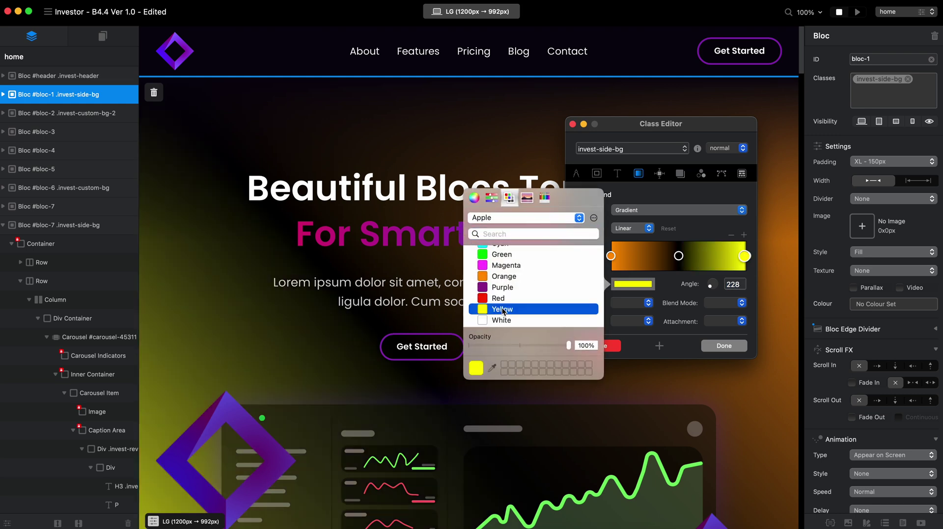
left_click(504, 277)
left_click(513, 289)
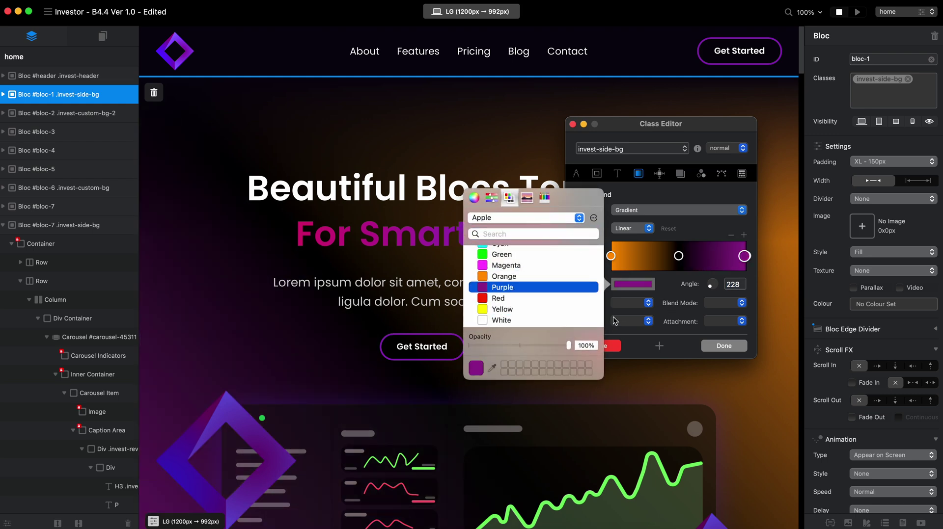
left_click(722, 346)
scroll(697, 314, "down", 10)
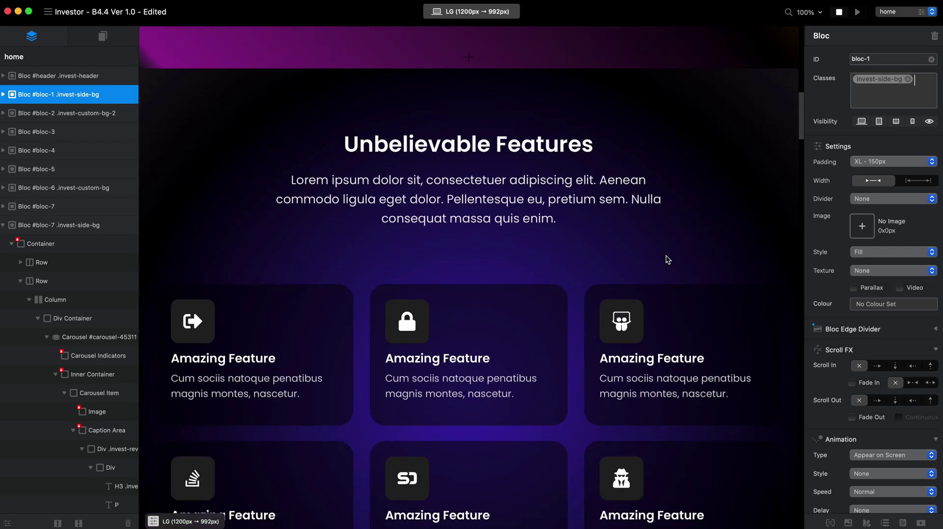
scroll(666, 259, "down", 20)
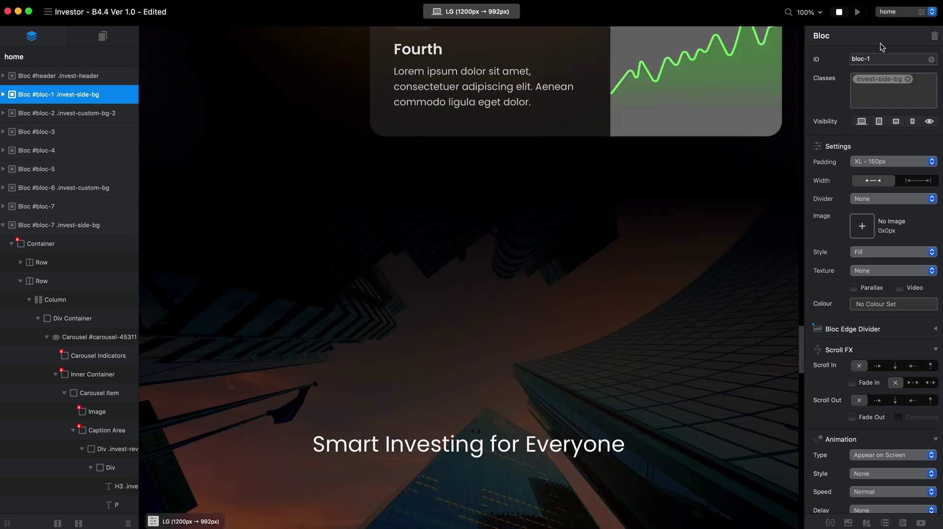
left_click(895, 12)
left_click(899, 44)
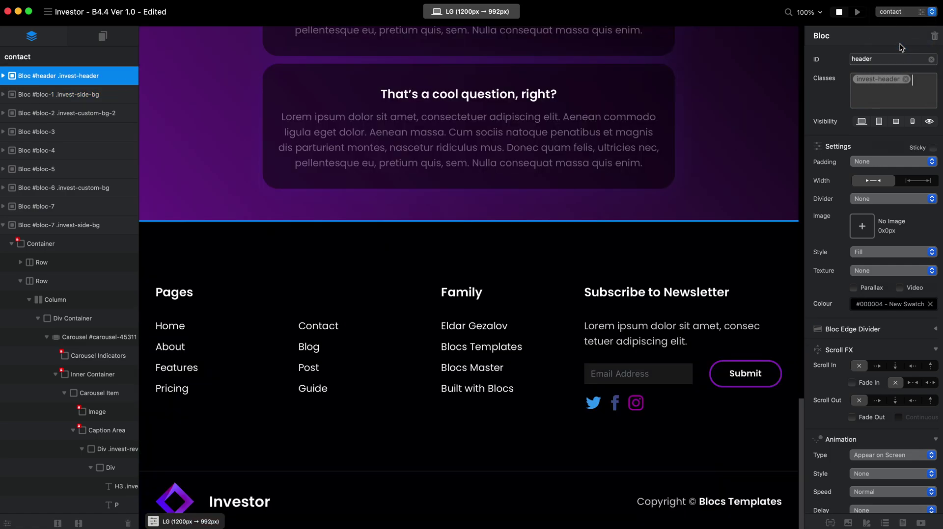
scroll(733, 117, "up", 20)
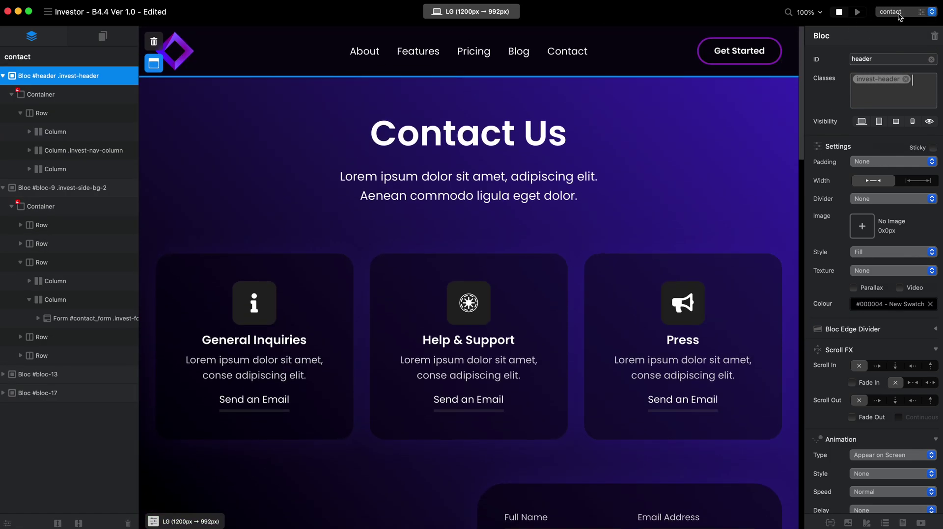
left_click(729, 91)
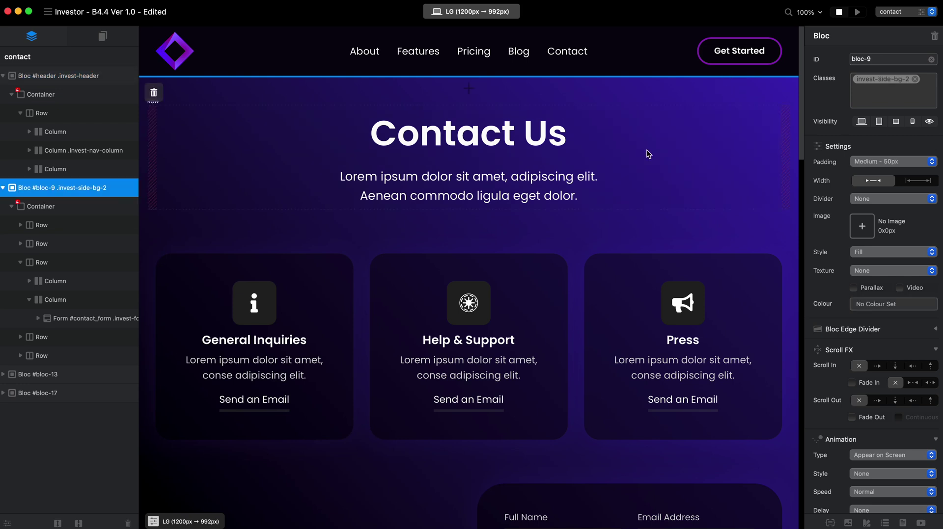
left_click(901, 15)
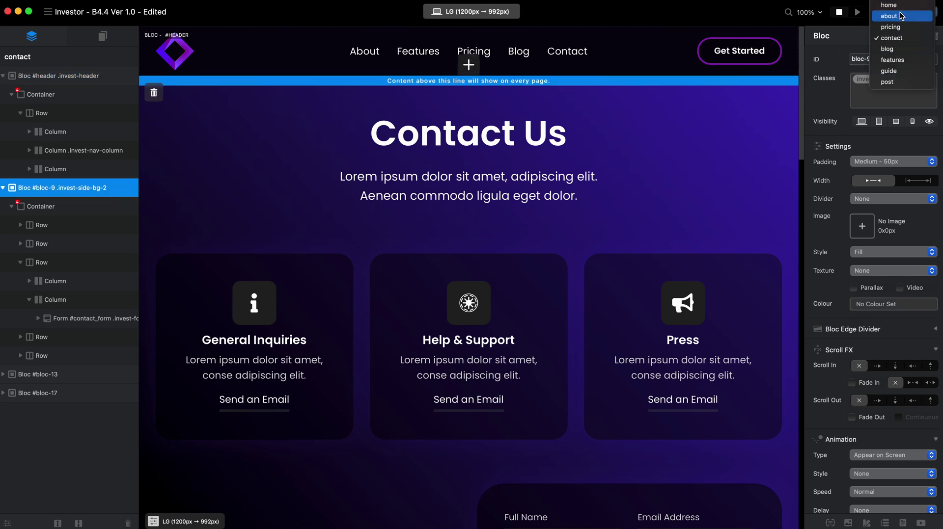
left_click(898, 22)
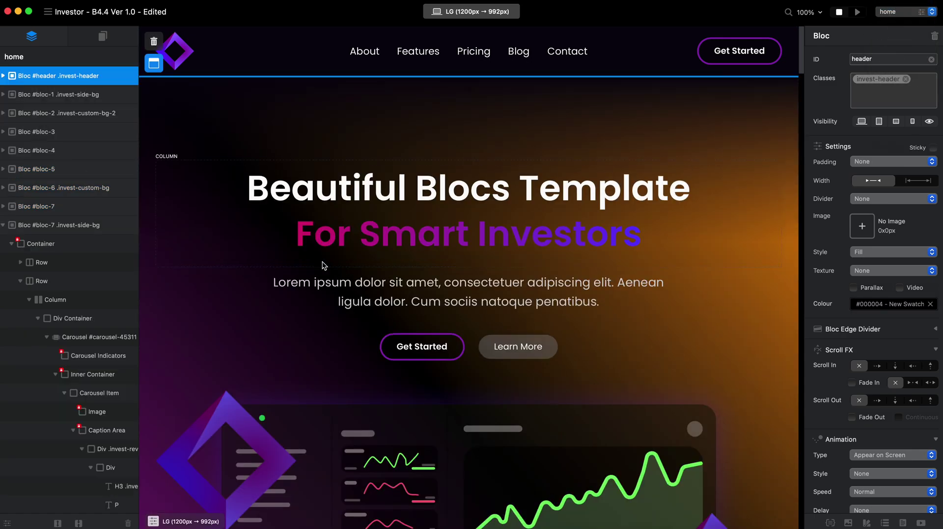
scroll(320, 265, "down", 15)
scroll(324, 265, "down", 20)
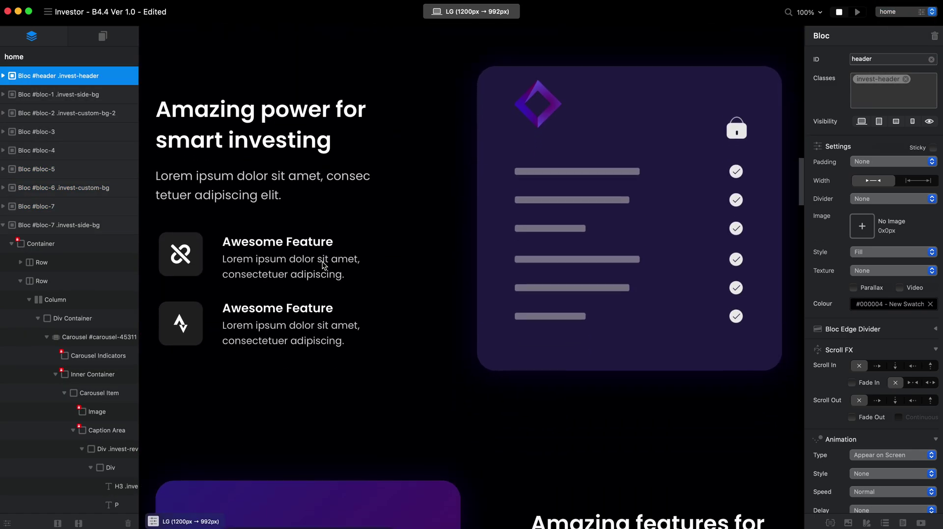
scroll(322, 261, "down", 2)
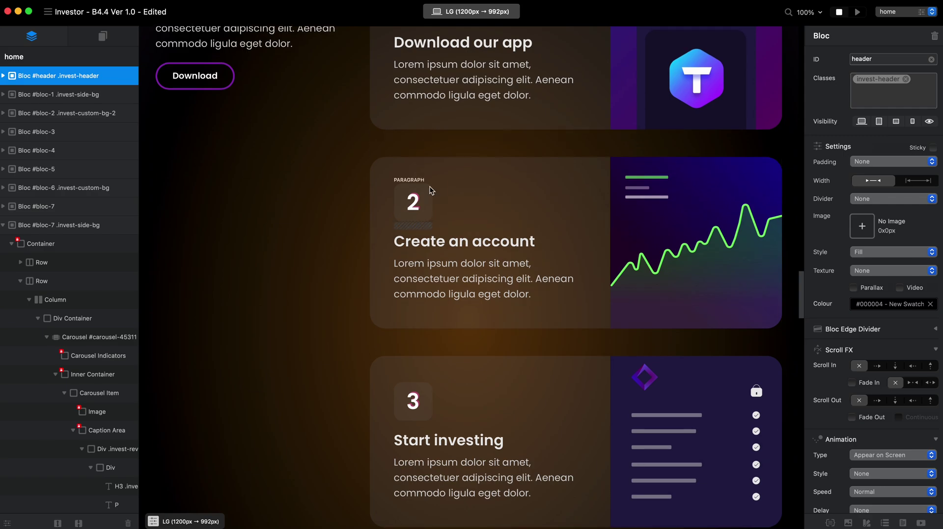
Bring up Safari's Investor Template Guide at its Need Help support contact section.
left_click(276, 527)
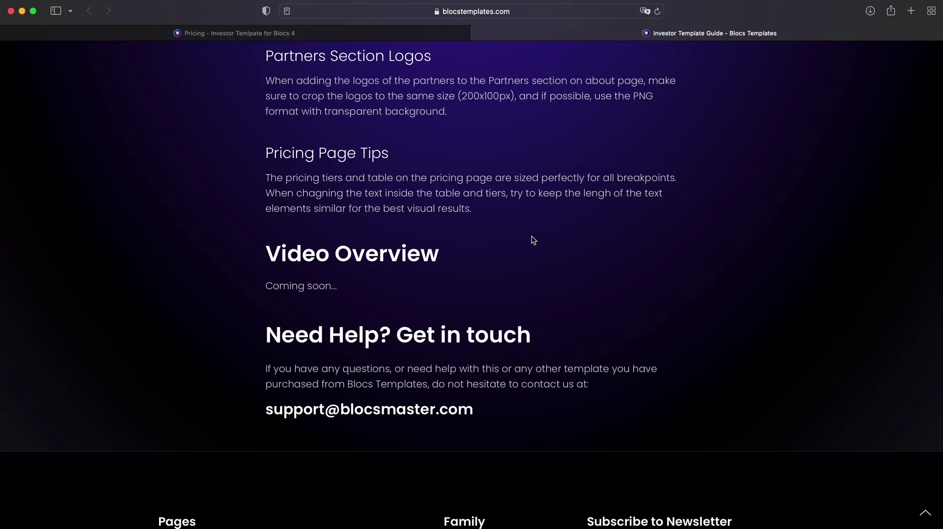
scroll(532, 238, "up", 2)
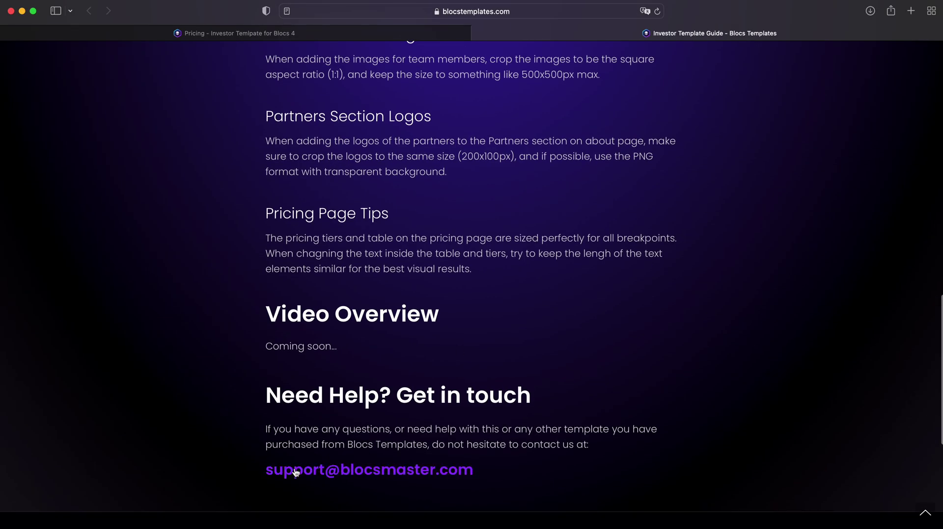